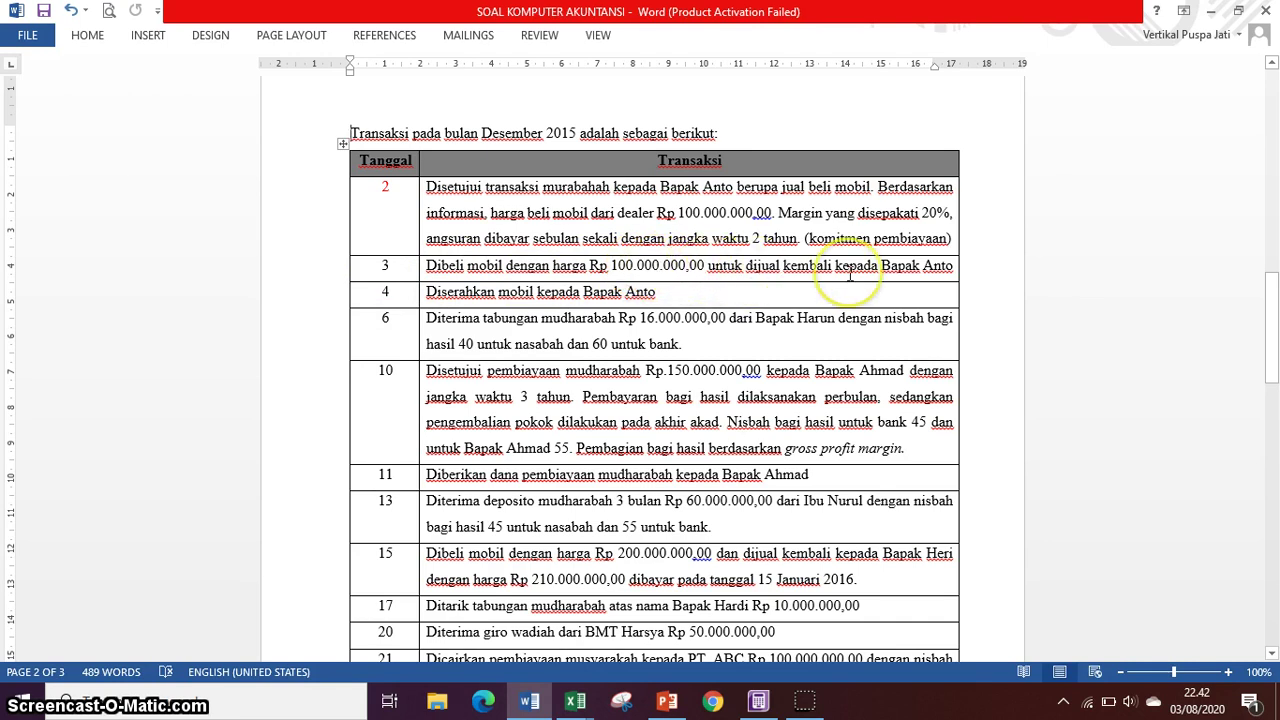
# Compare the December 2015 transaction list with the 03-Des-15 accounts in the JURNAL table of the Word document.
pyautogui.click(712, 345)
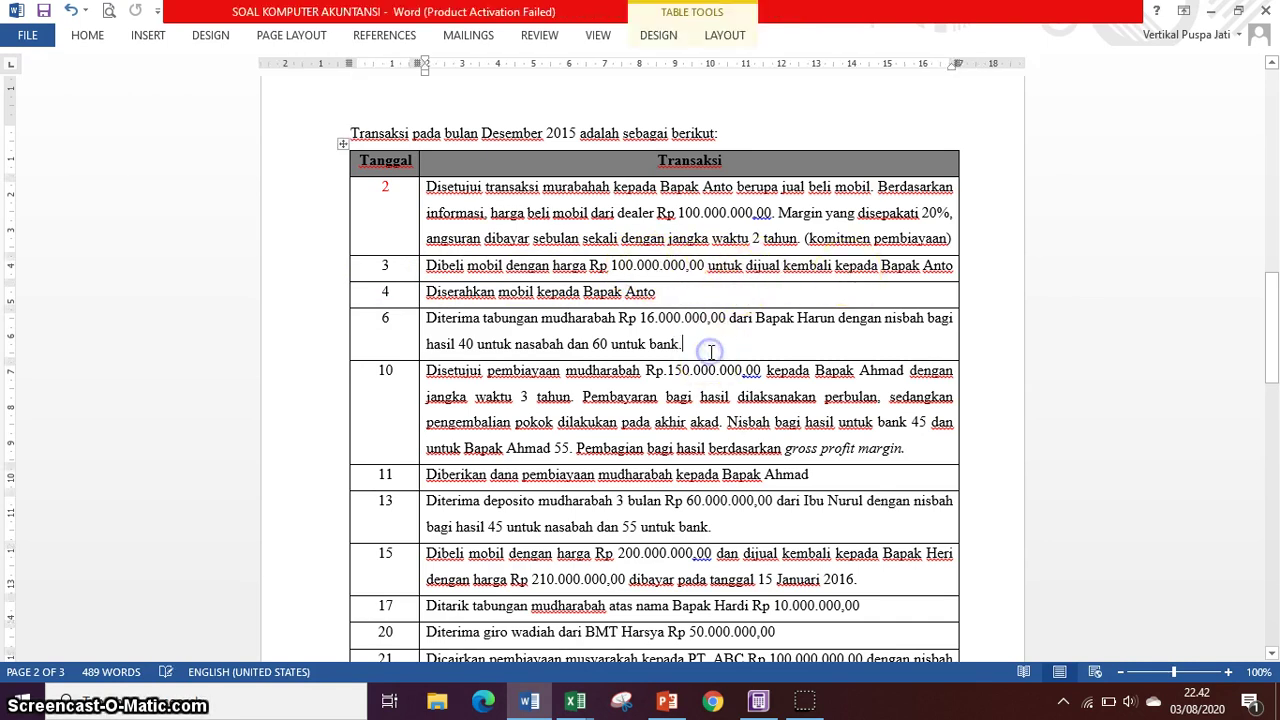
pyautogui.scroll(-5, 711, 353)
pyautogui.scroll(-3, 711, 353)
pyautogui.click(500, 294)
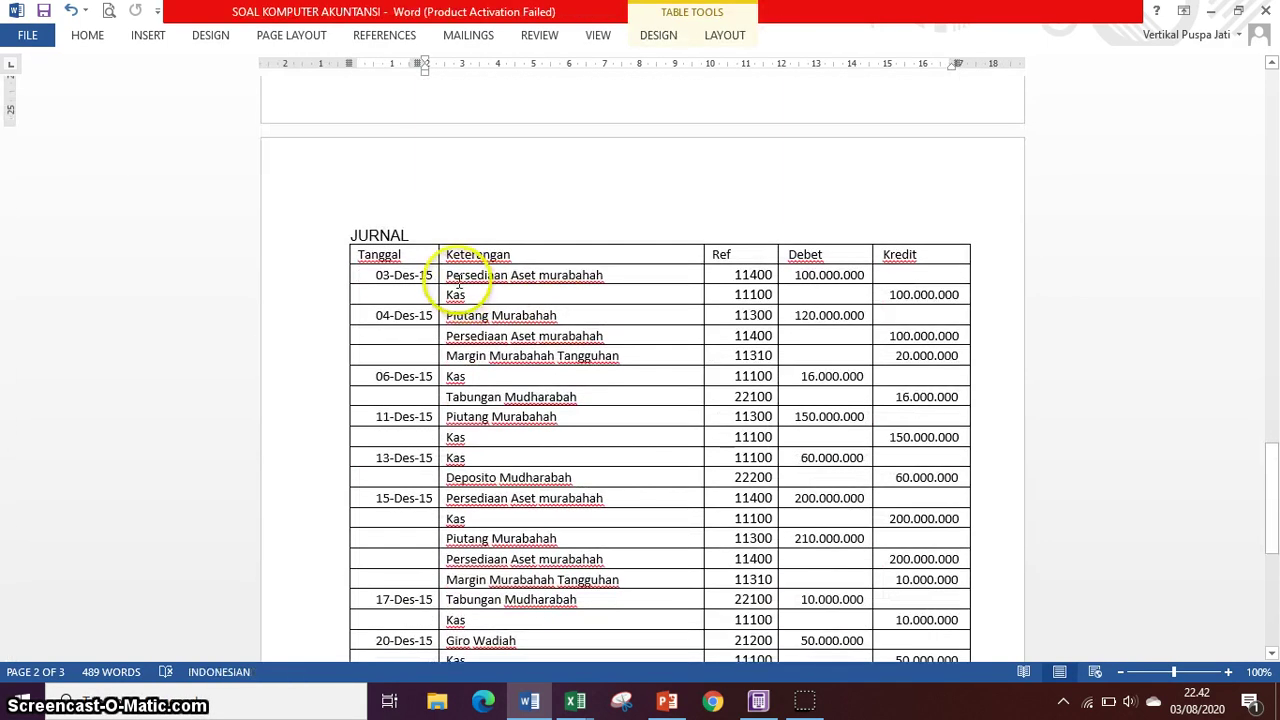
pyautogui.moveTo(458, 282); pyautogui.dragTo(486, 294)
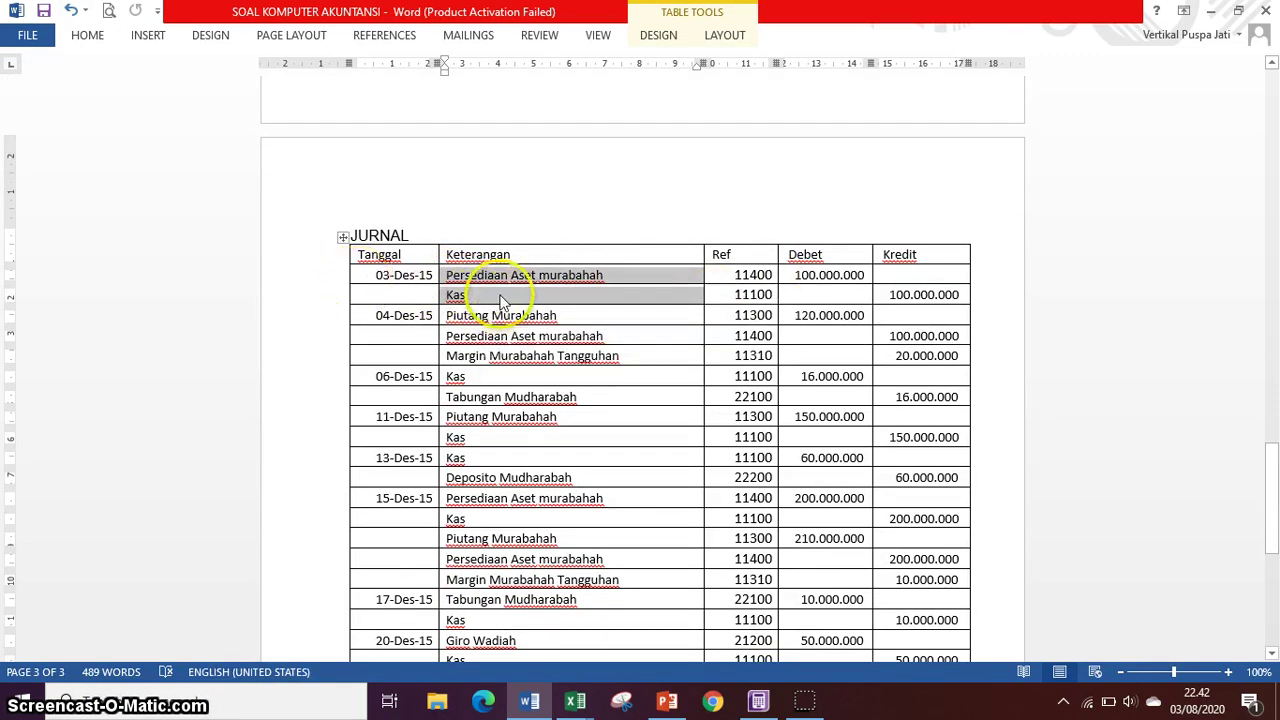
pyautogui.scroll(20, 581, 462)
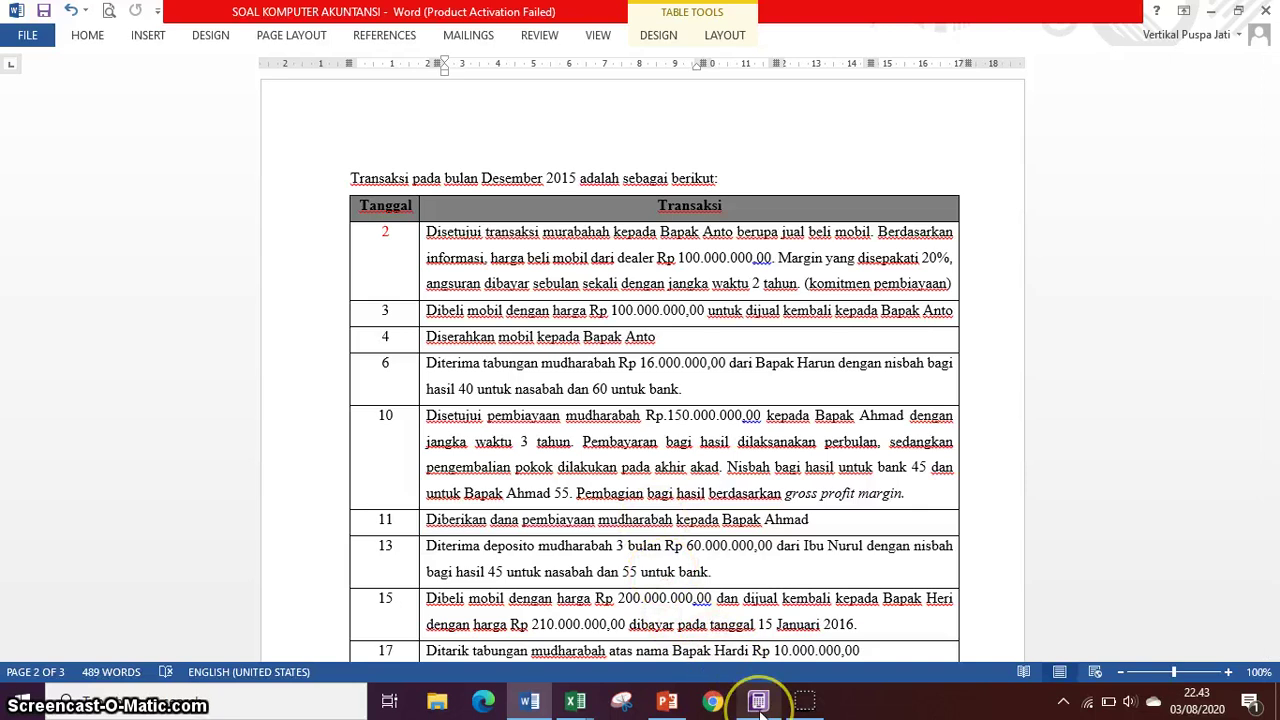
# Switch to ABSS Accounting and start a Spend Money transaction paid from the 1-1100 Kas account.
pyautogui.moveTo(760, 705)
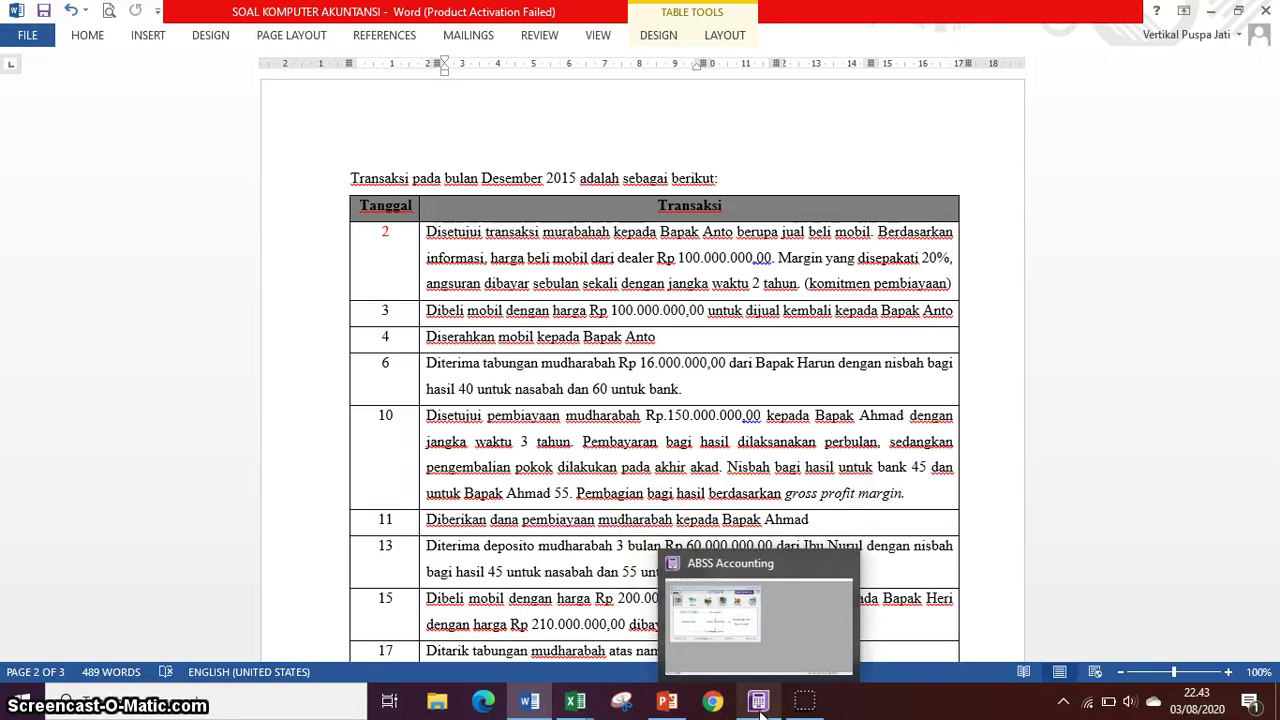
pyautogui.click(759, 704)
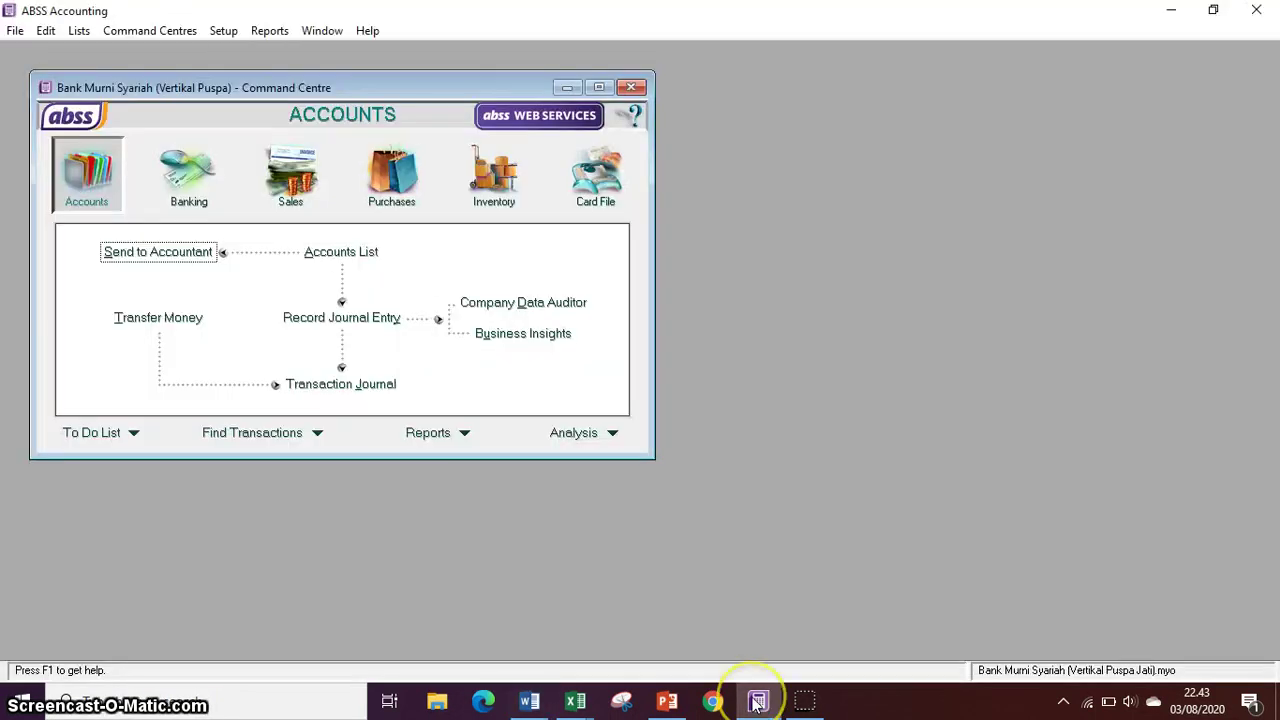
pyautogui.click(189, 176)
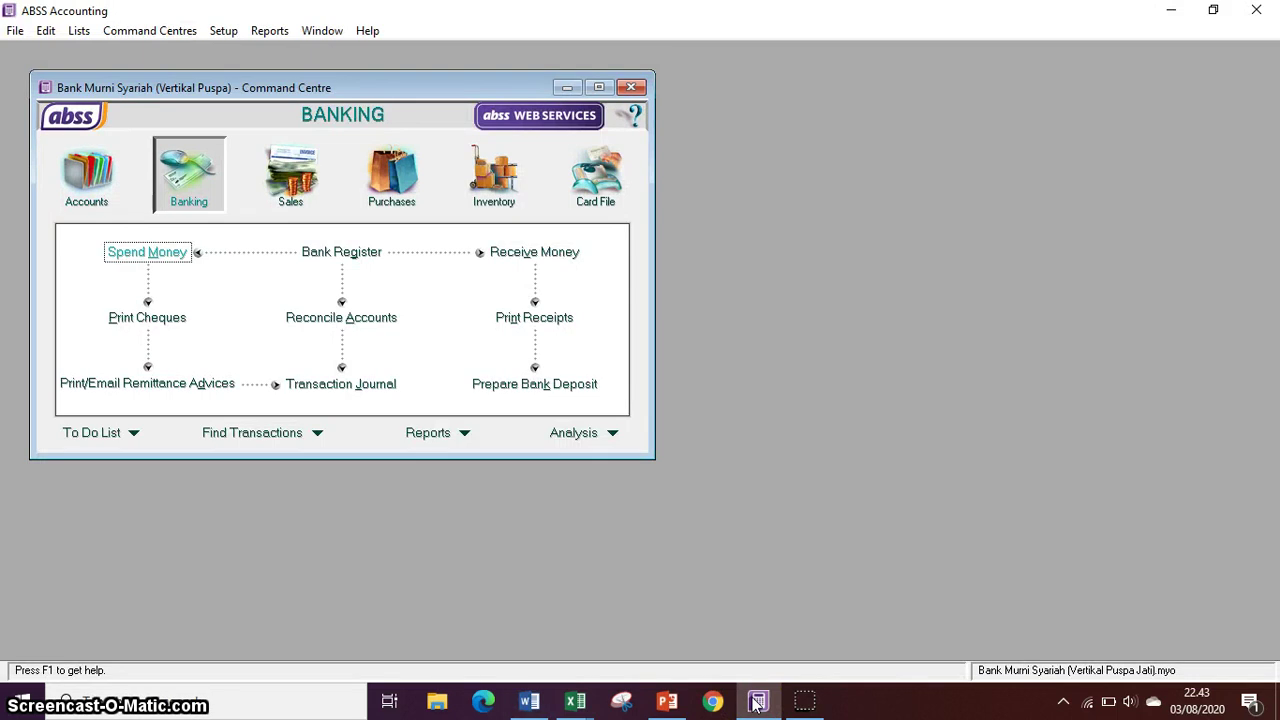
pyautogui.click(147, 252)
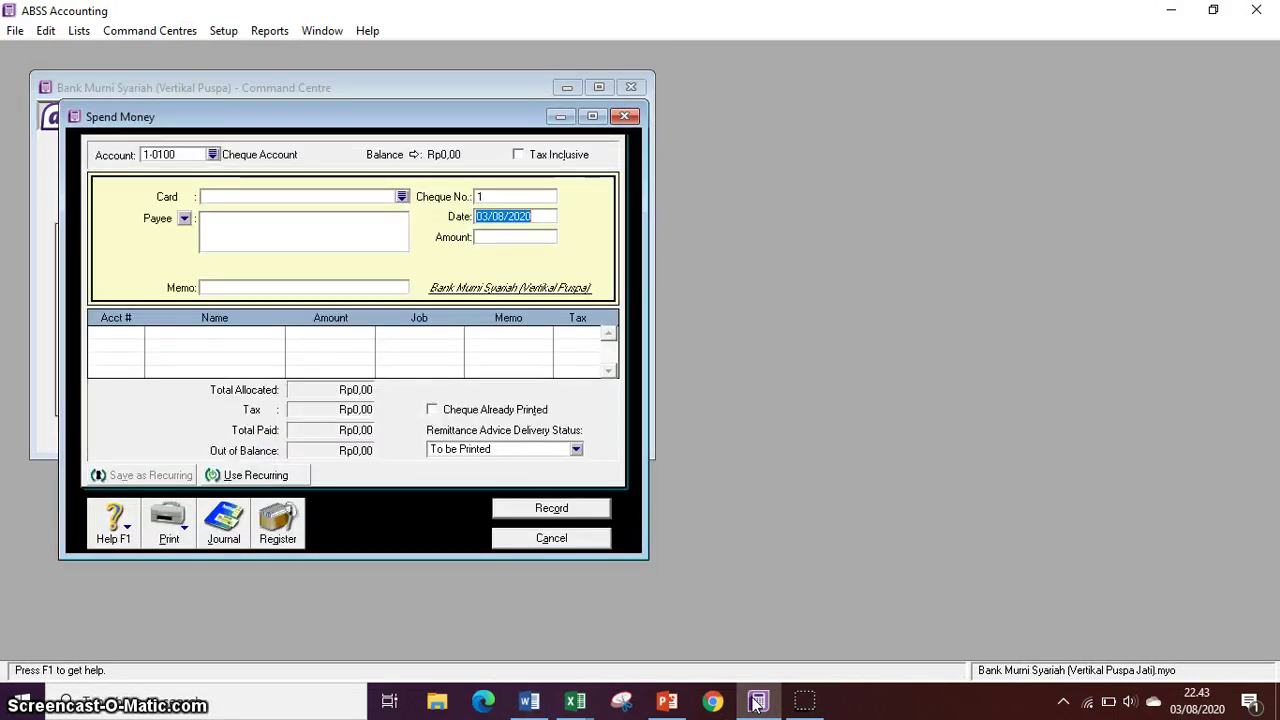
pyautogui.click(213, 154)
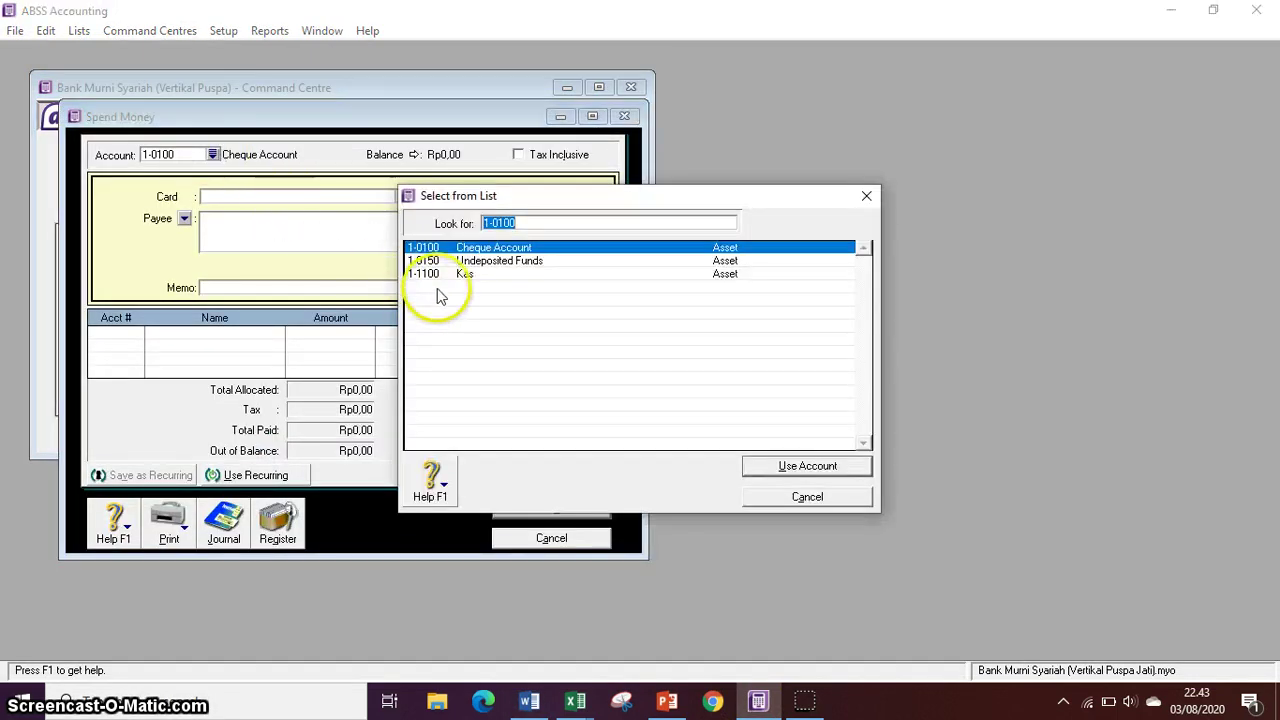
pyautogui.click(462, 274)
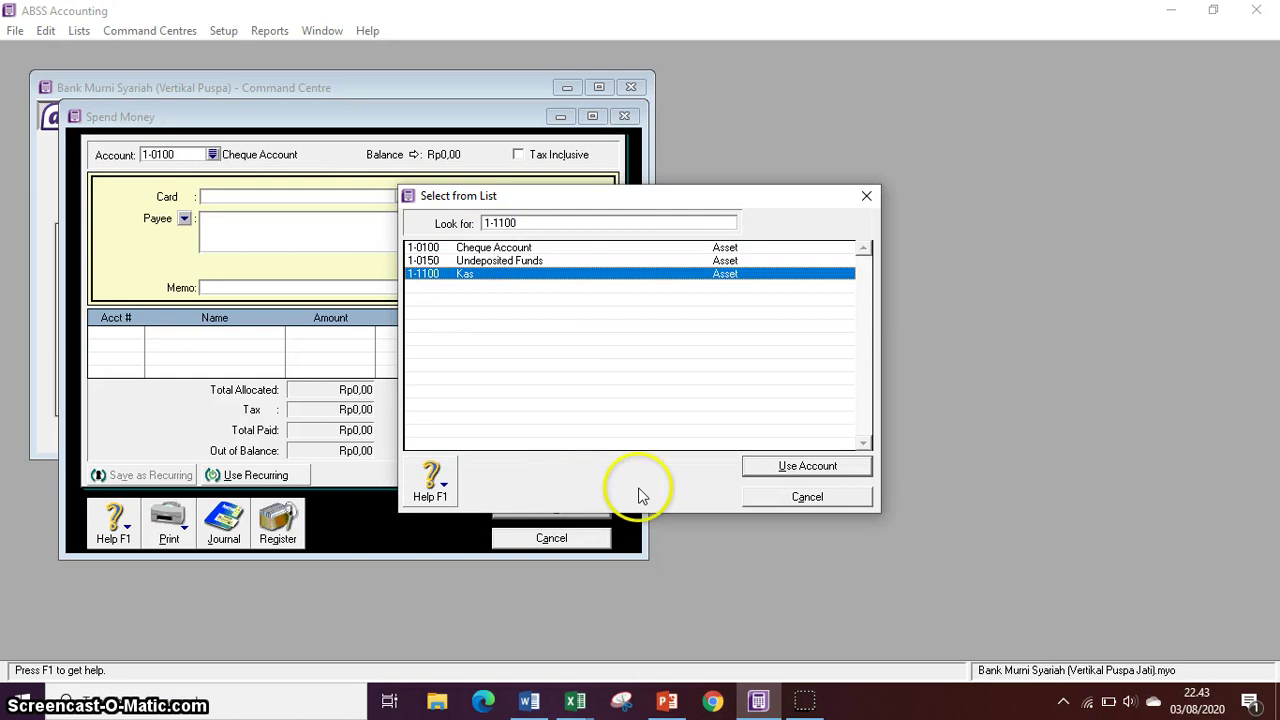
pyautogui.click(787, 467)
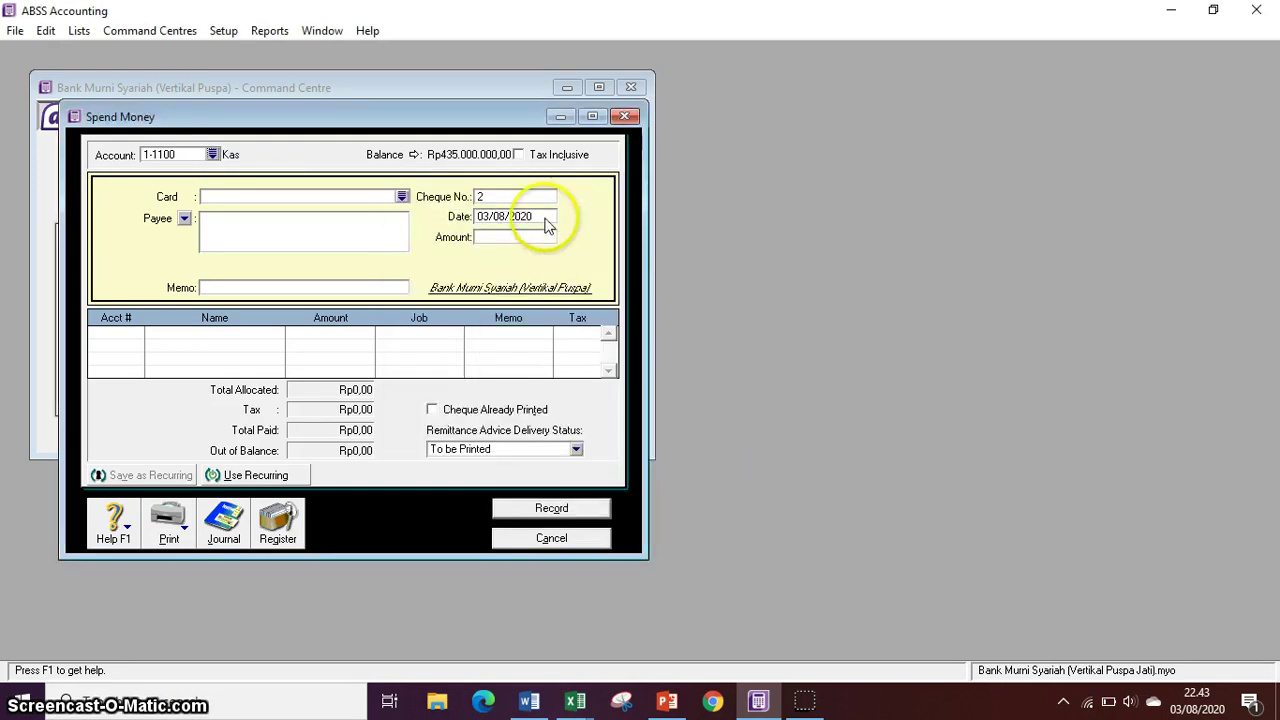
# Set the Spend Money transaction date to 03/12/2015.
pyautogui.click(527, 213)
pyautogui.click(497, 222)
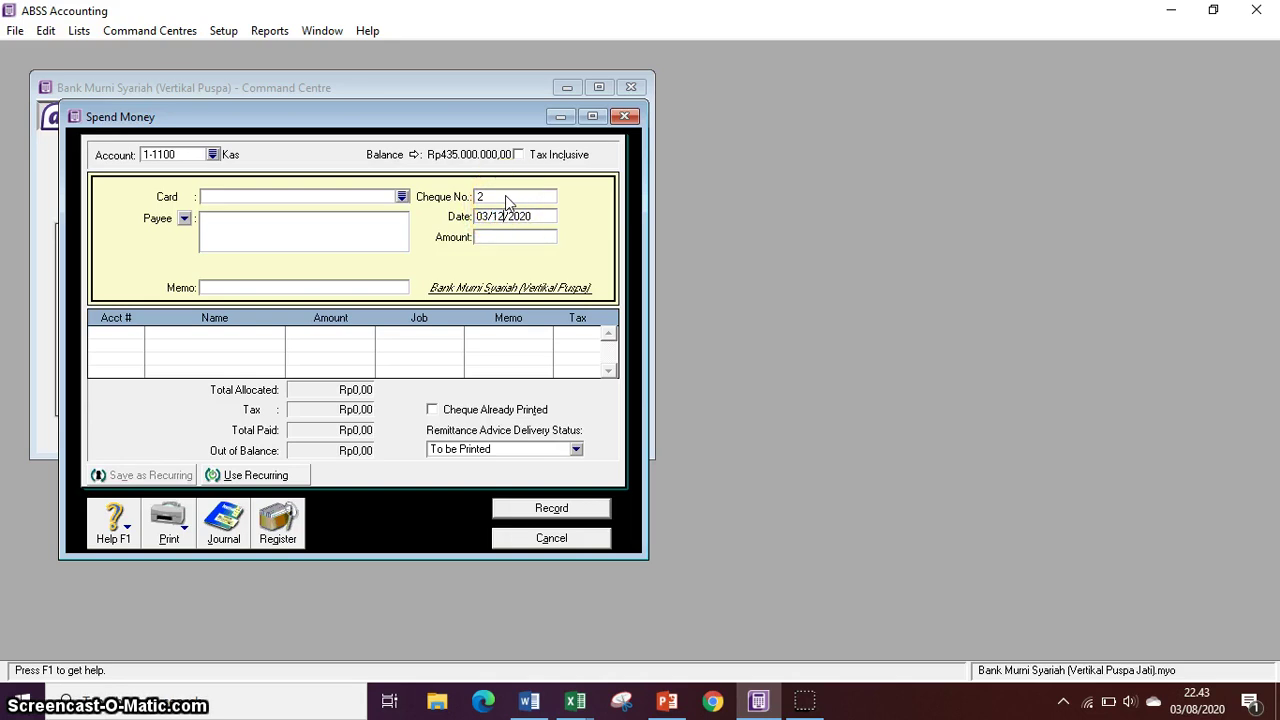
pyautogui.click(521, 215)
# Allocate the first line of the payment to account 1-1400 Persediaan Aset murabahah.
pyautogui.click(95, 340)
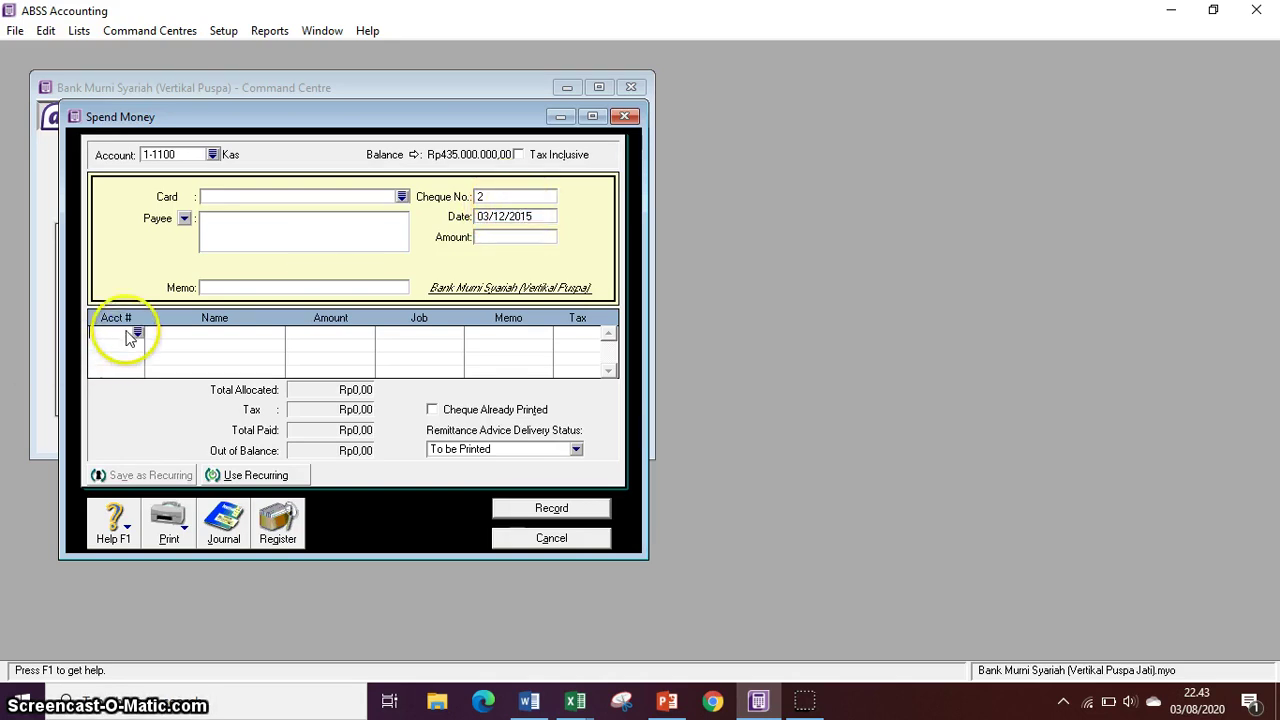
pyautogui.click(137, 333)
pyautogui.click(495, 382)
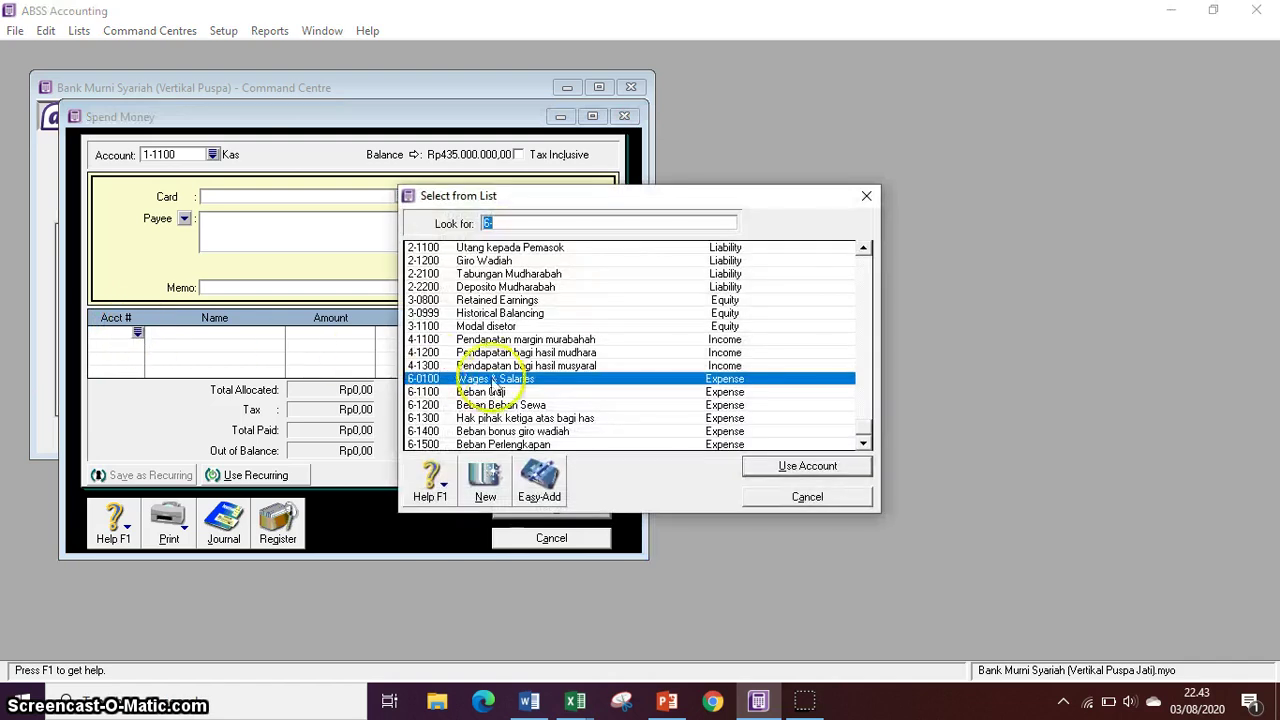
pyautogui.scroll(10, 500, 390)
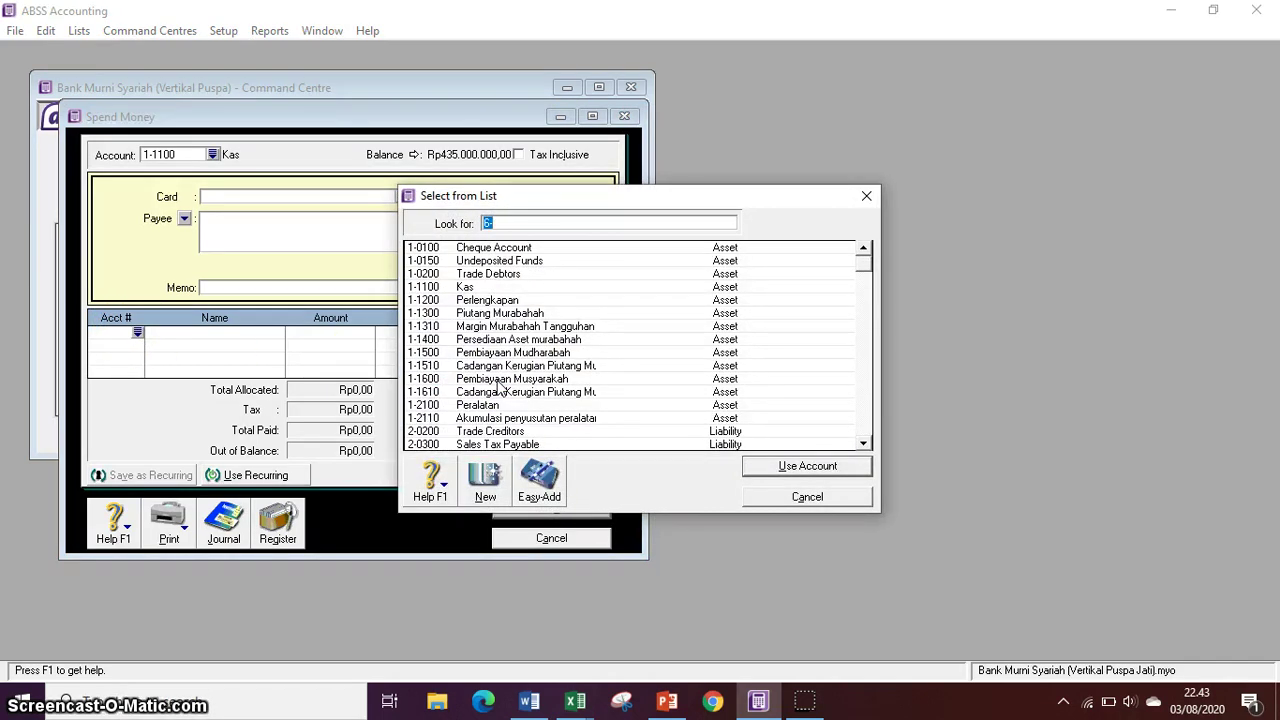
pyautogui.click(515, 339)
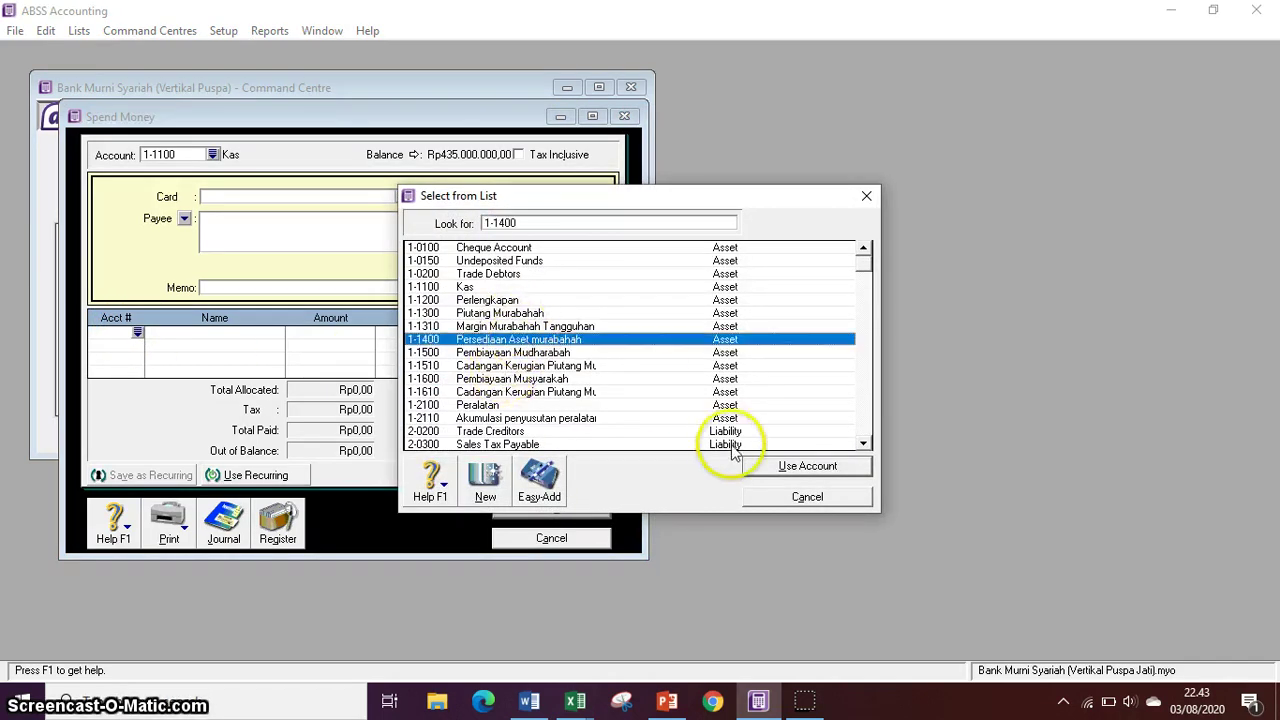
pyautogui.click(793, 472)
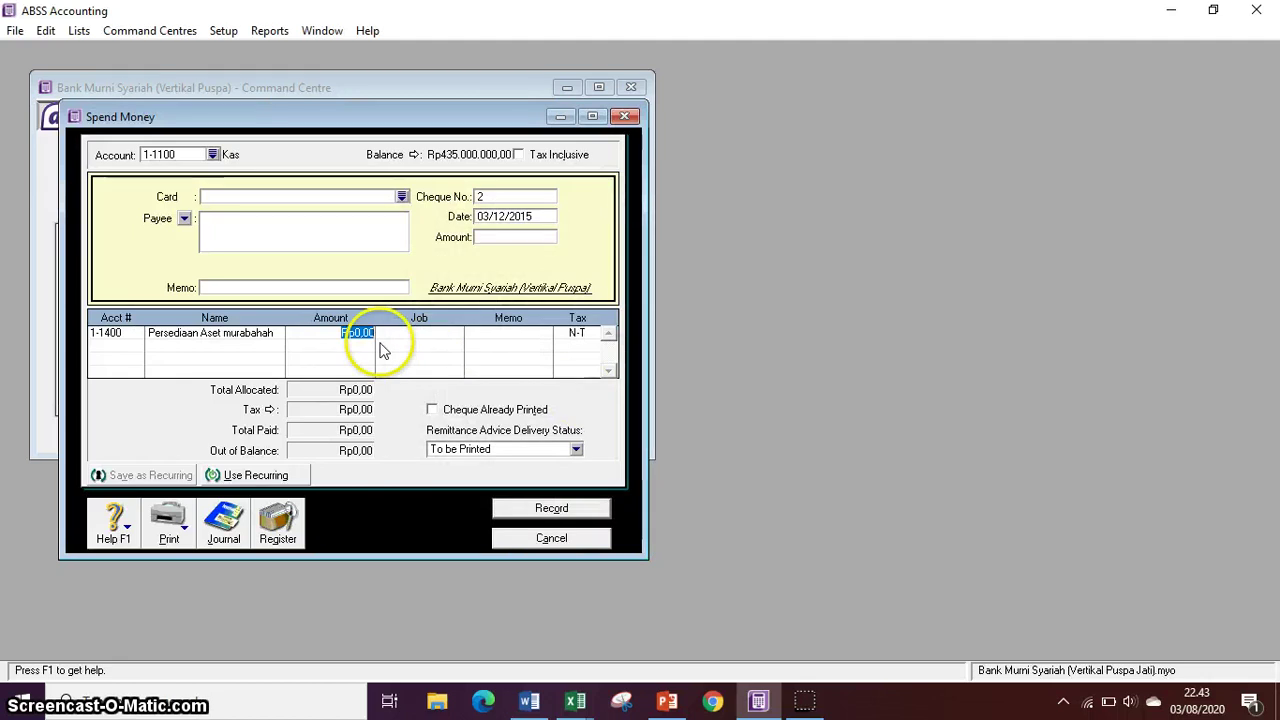
# Enter 100000000 as the Persediaan Aset murabahah amount after checking the Word document, record the payment and close the Spend Money form.
pyautogui.click(533, 702)
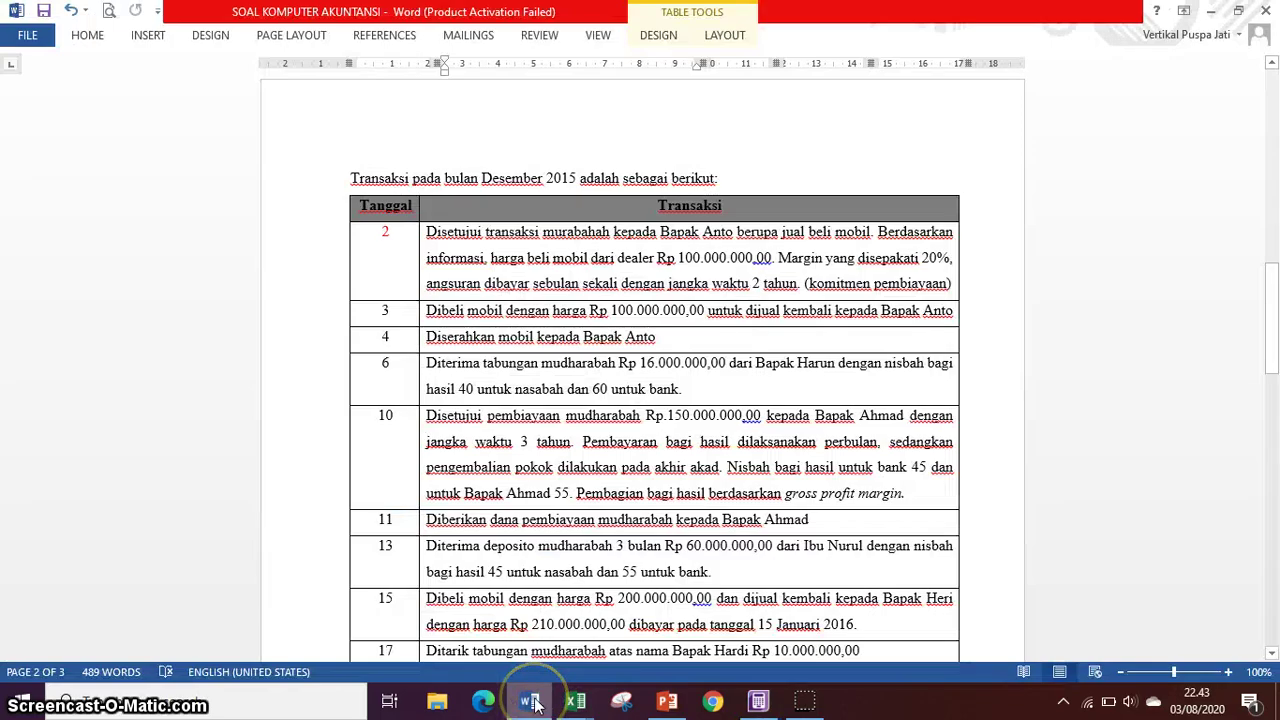
pyautogui.click(535, 702)
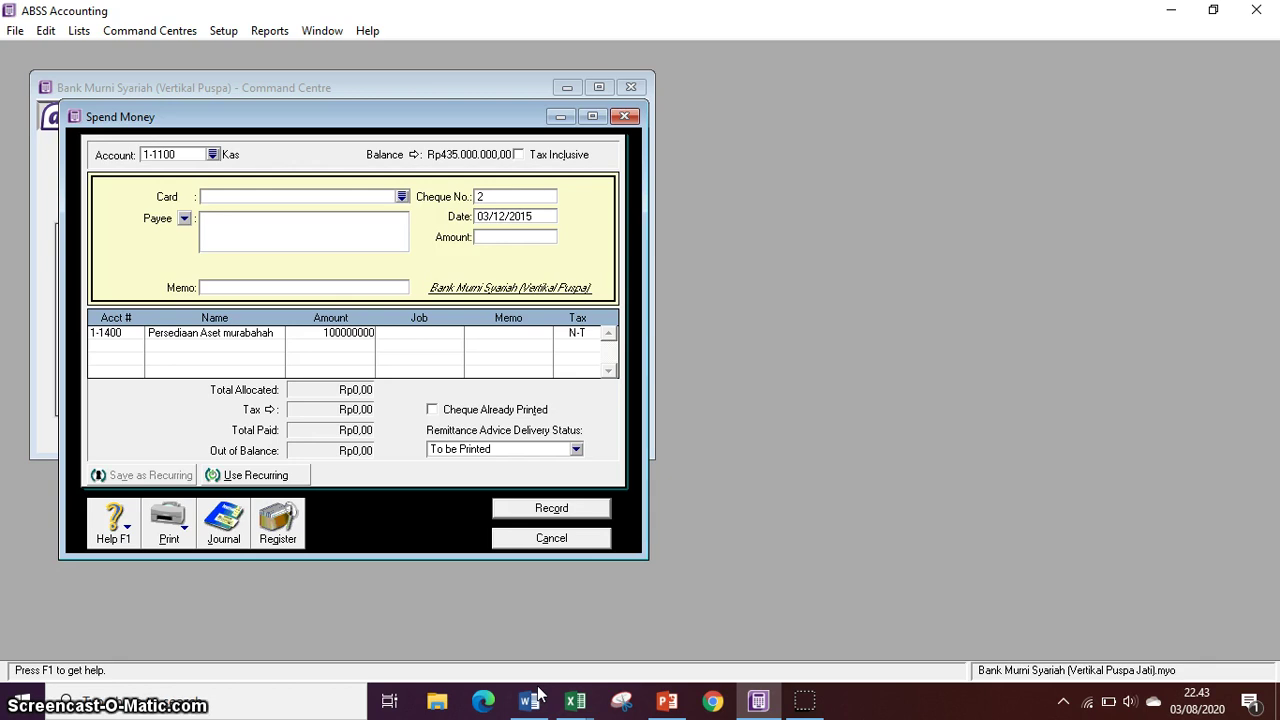
pyautogui.click(560, 508)
pyautogui.click(598, 413)
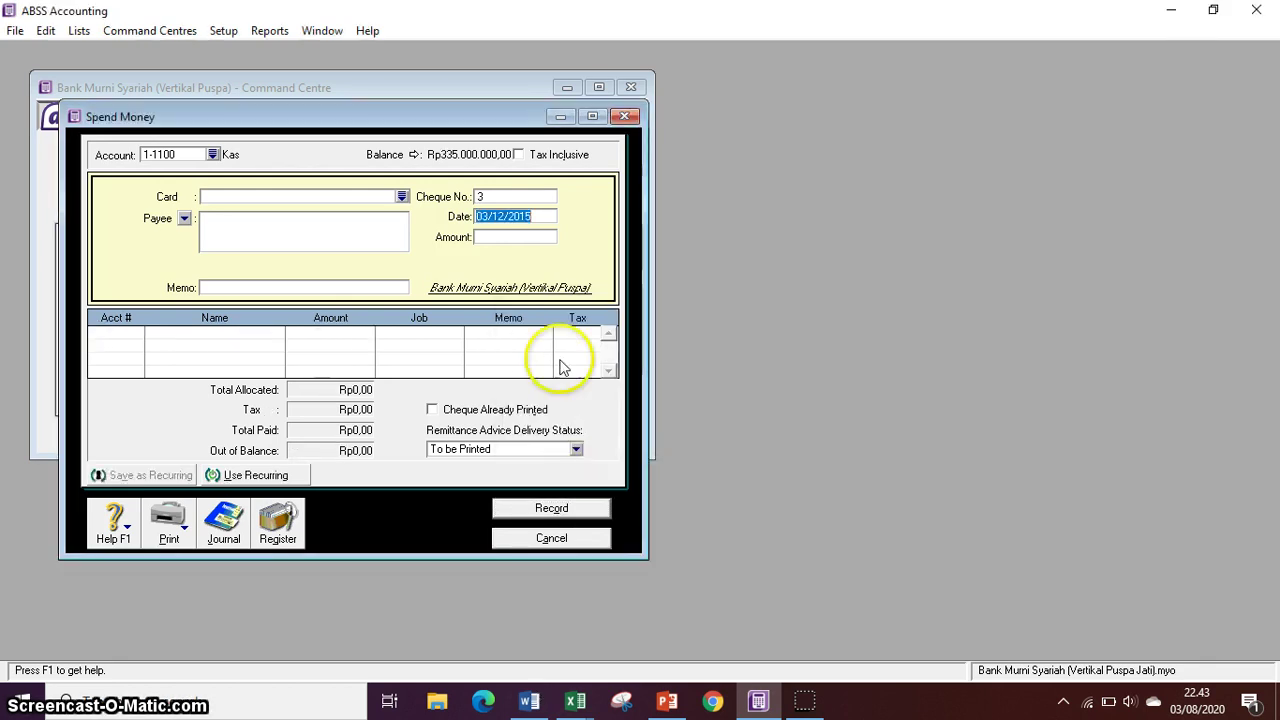
pyautogui.click(538, 236)
pyautogui.click(550, 538)
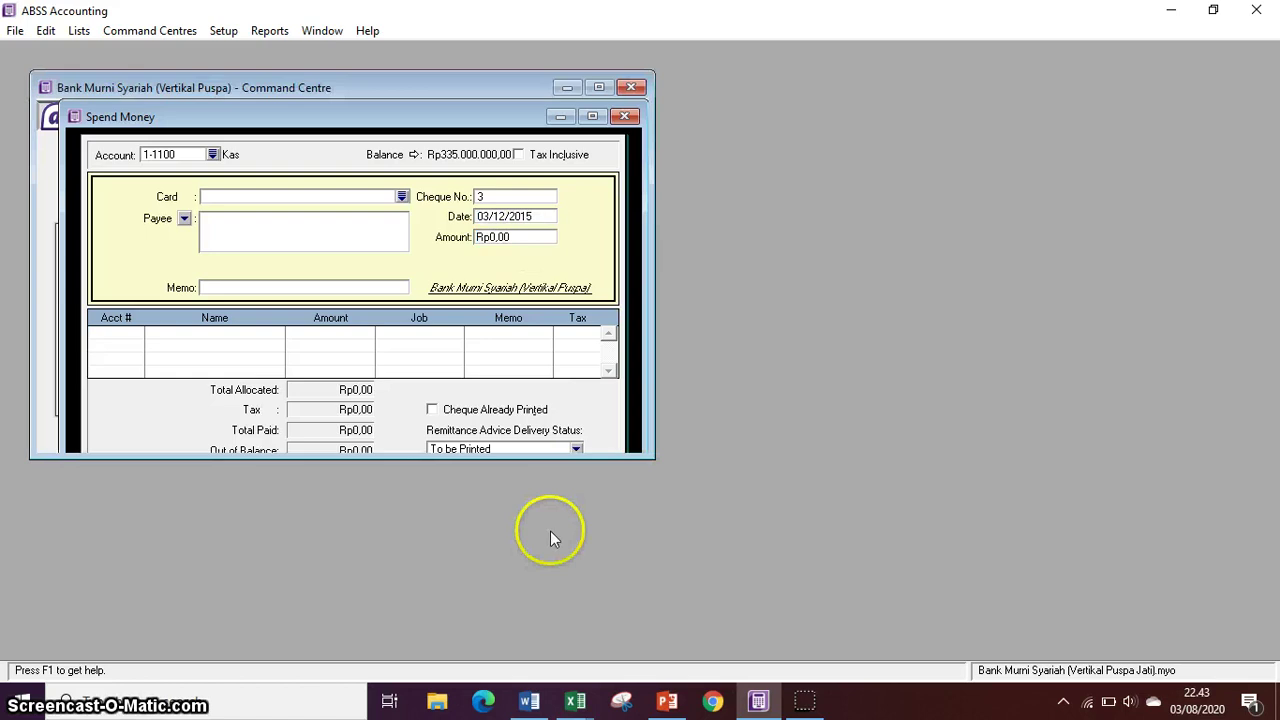
# Delete the cheque transaction dated 03/08/2020 from the disbursements in the Transaction Journal.
pyautogui.click(376, 396)
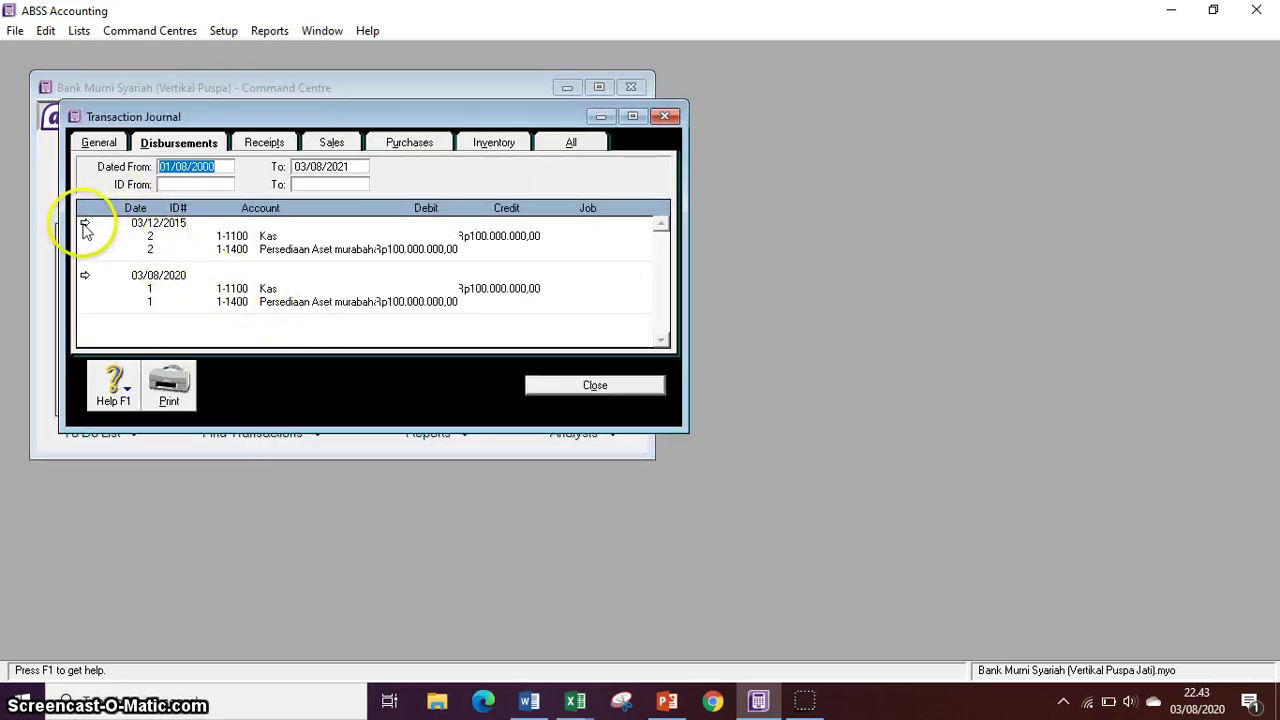
pyautogui.click(84, 275)
pyautogui.click(46, 30)
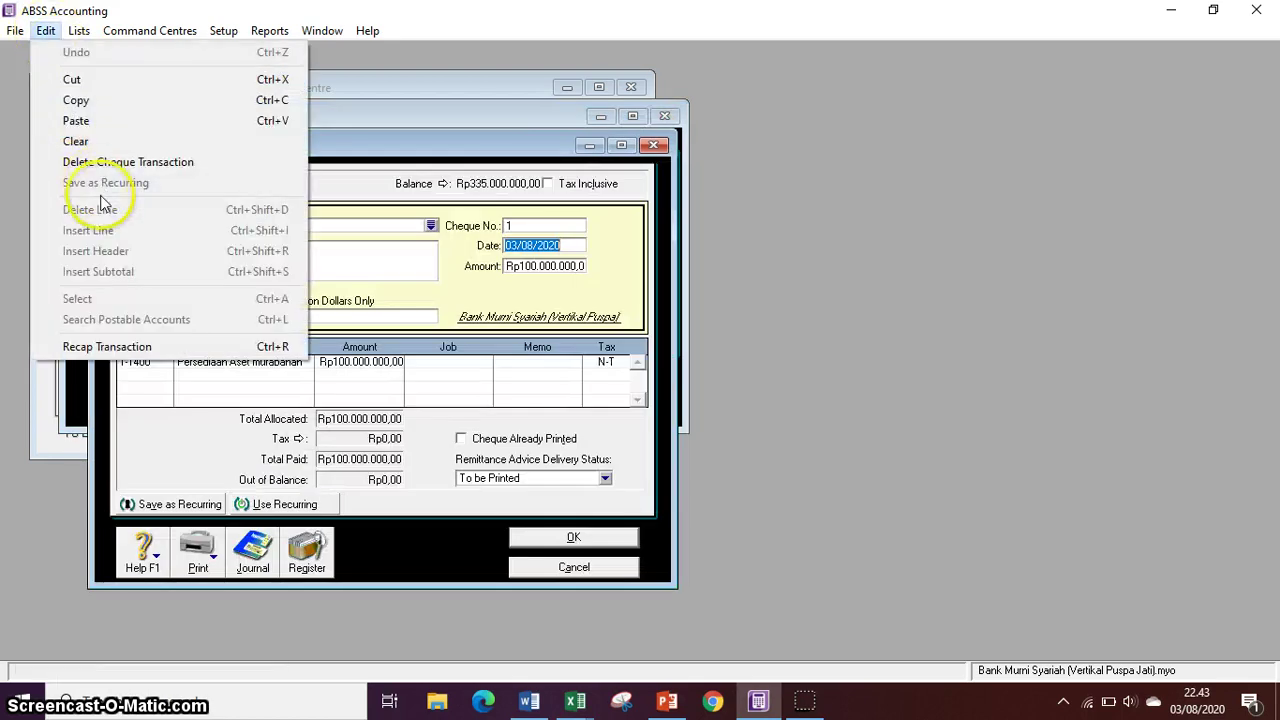
pyautogui.click(116, 164)
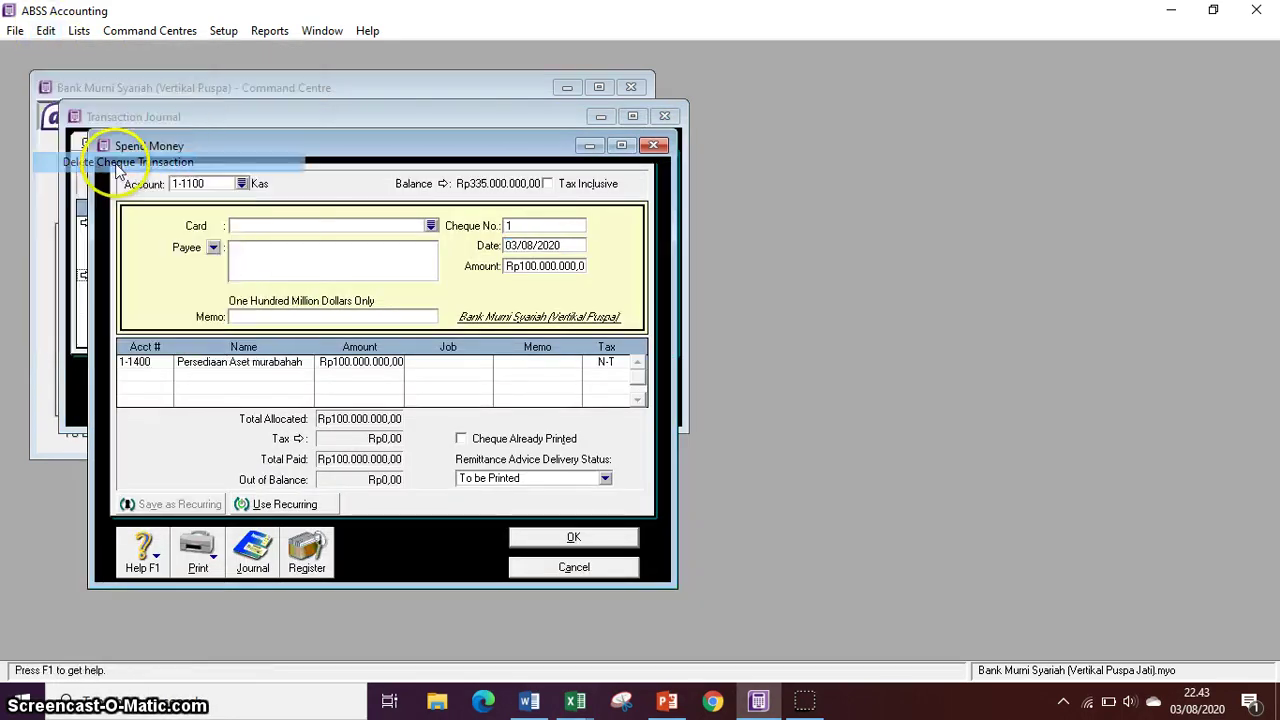
# Review the 03/12/2015 payment and its journal entry, and close both windows.
pyautogui.click(91, 224)
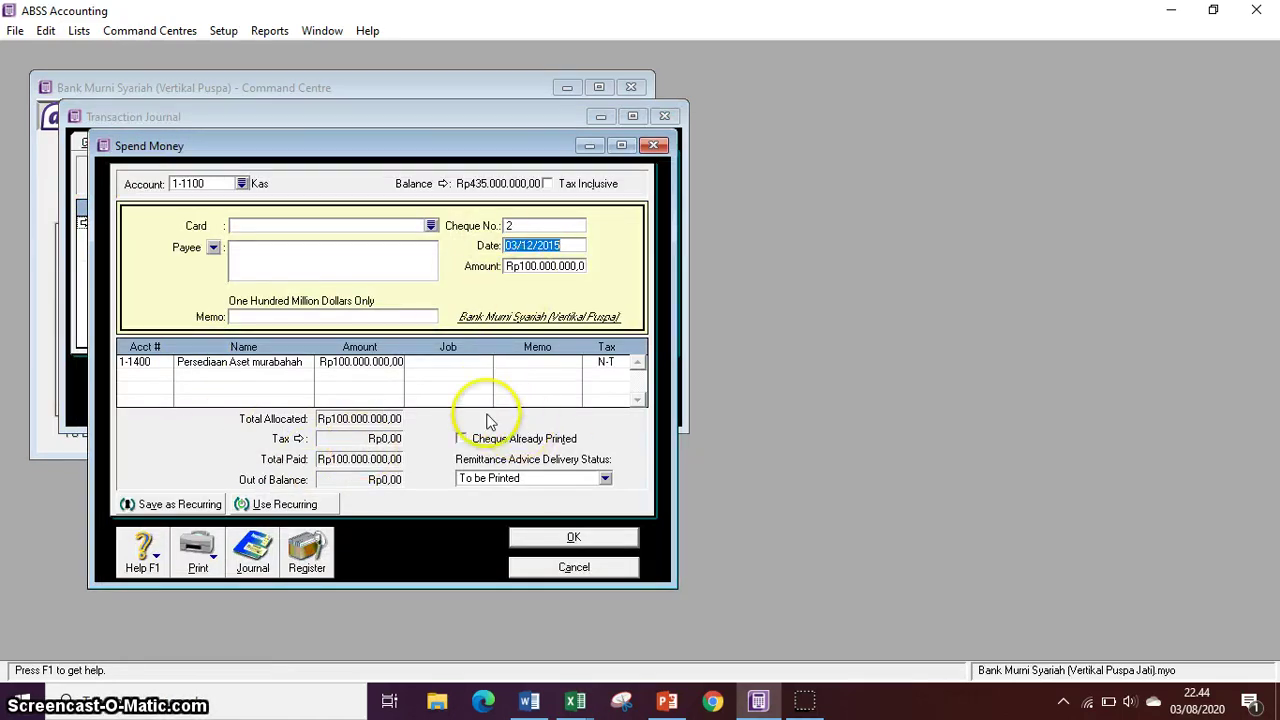
pyautogui.click(258, 552)
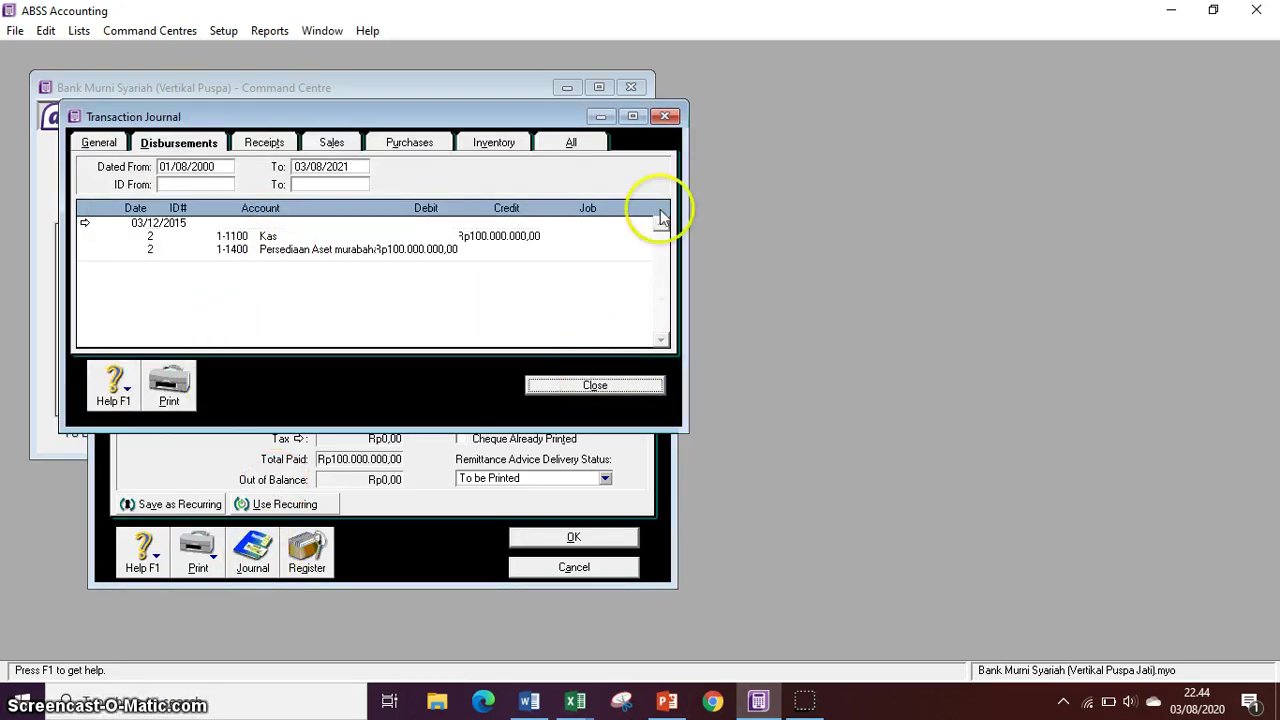
pyautogui.click(664, 116)
pyautogui.click(654, 143)
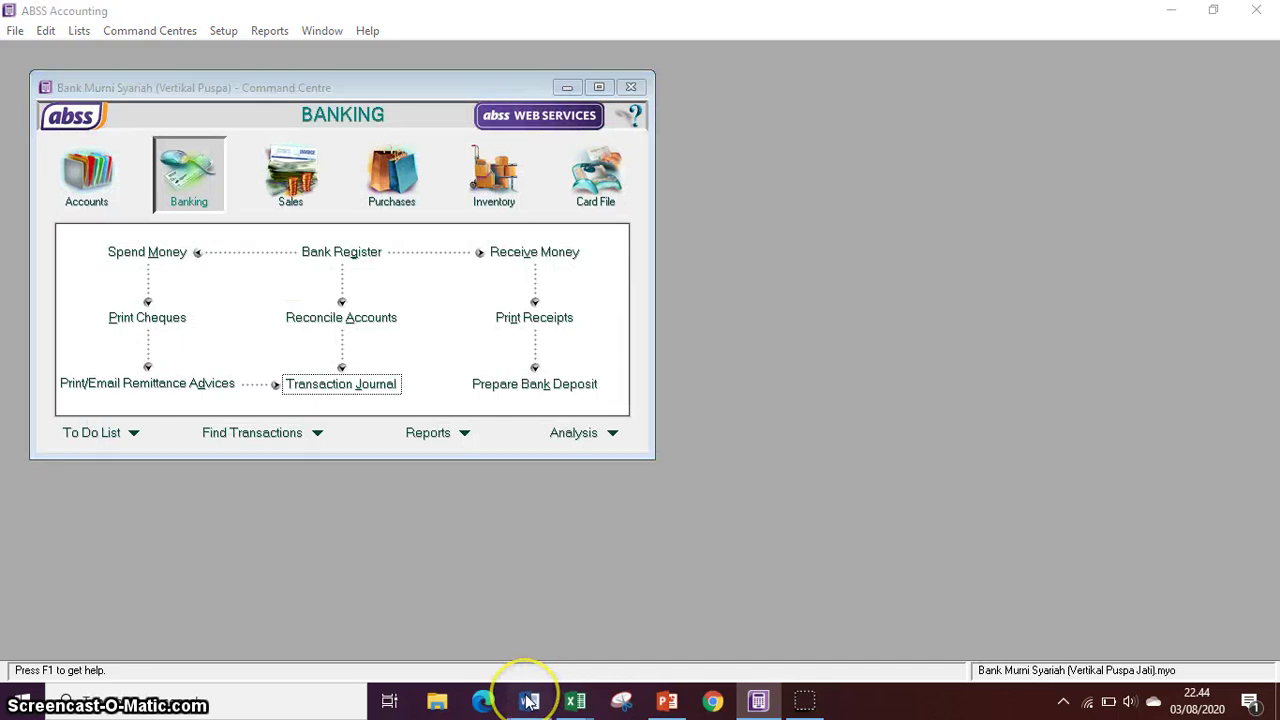
# Read the 4 December transaction in Word and check the PowerPoint guide for the ABSS menu it belongs to.
pyautogui.click(529, 698)
pyautogui.click(456, 340)
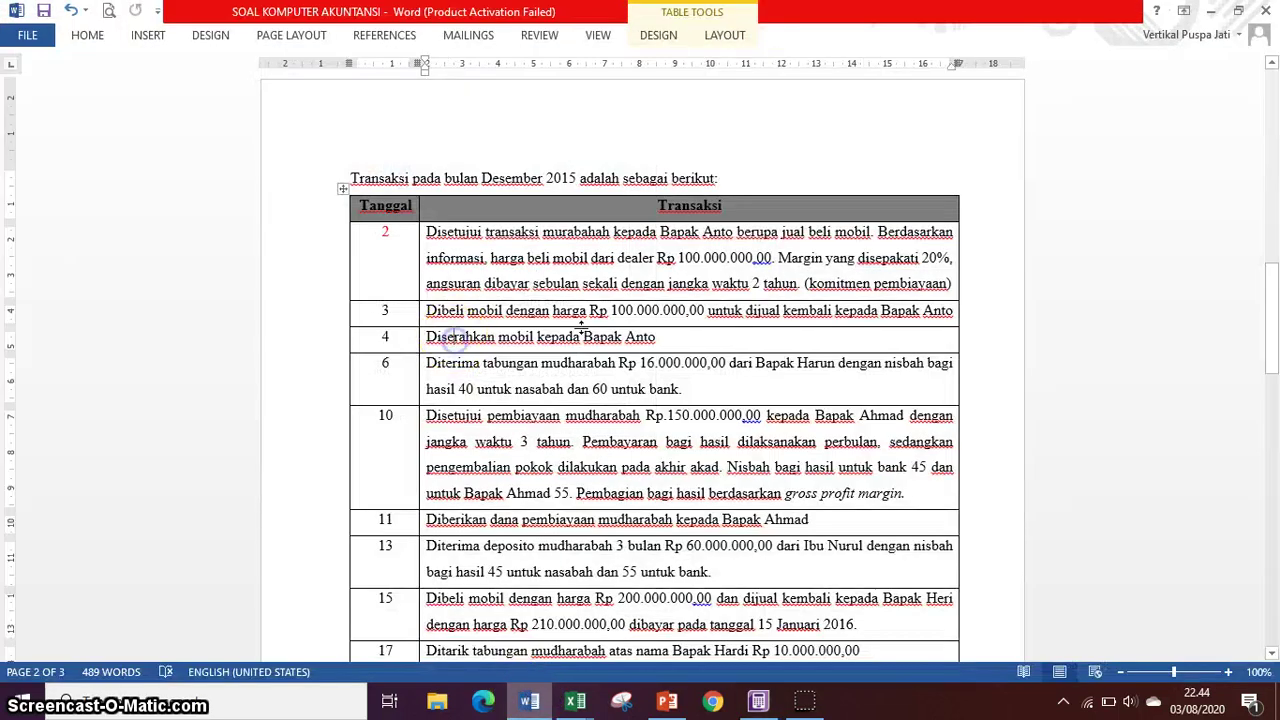
pyautogui.click(723, 343)
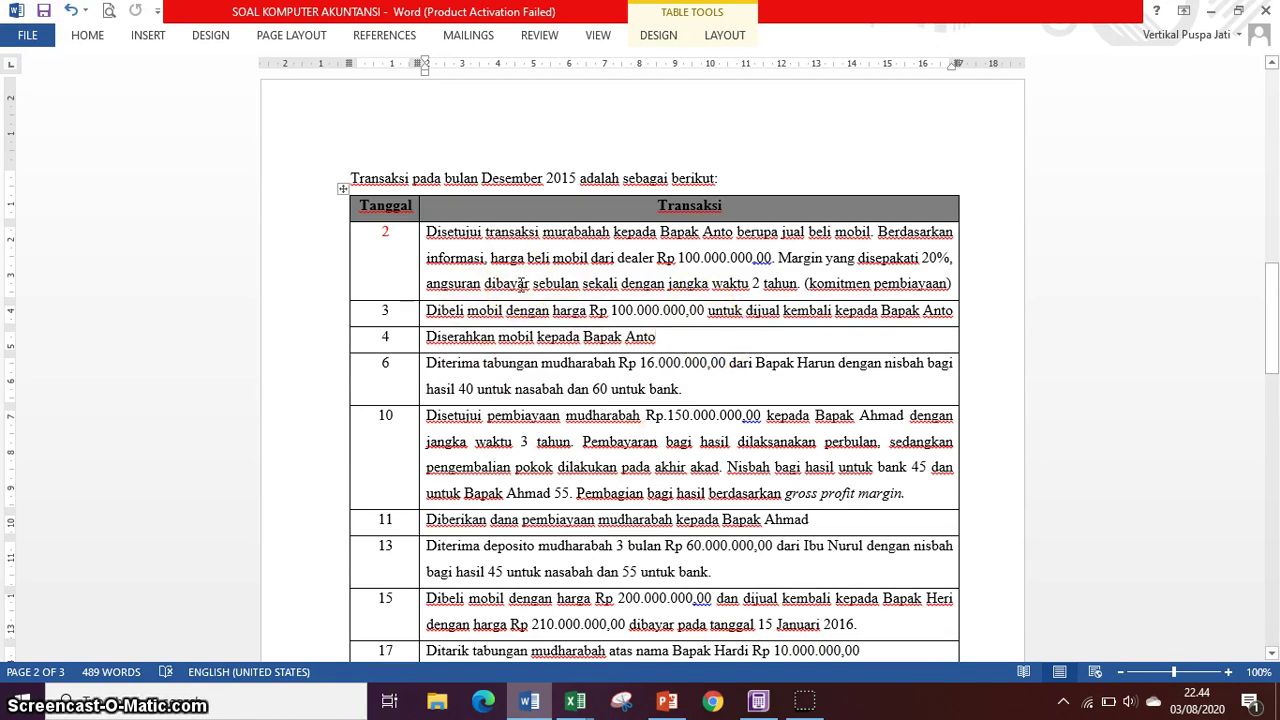
pyautogui.click(665, 699)
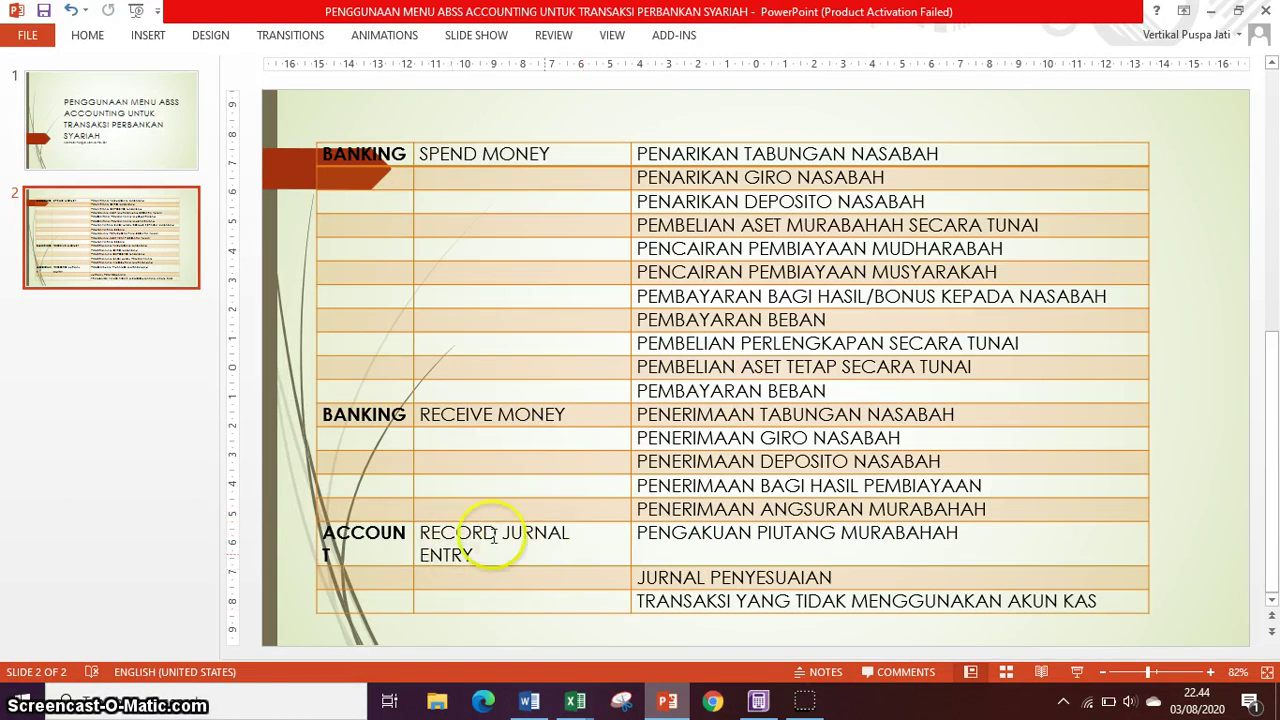
# In ABSS Accounting, start a new journal entry and date it 4/12/2015 after checking the transaction date in Word.
pyautogui.click(758, 699)
pyautogui.click(87, 176)
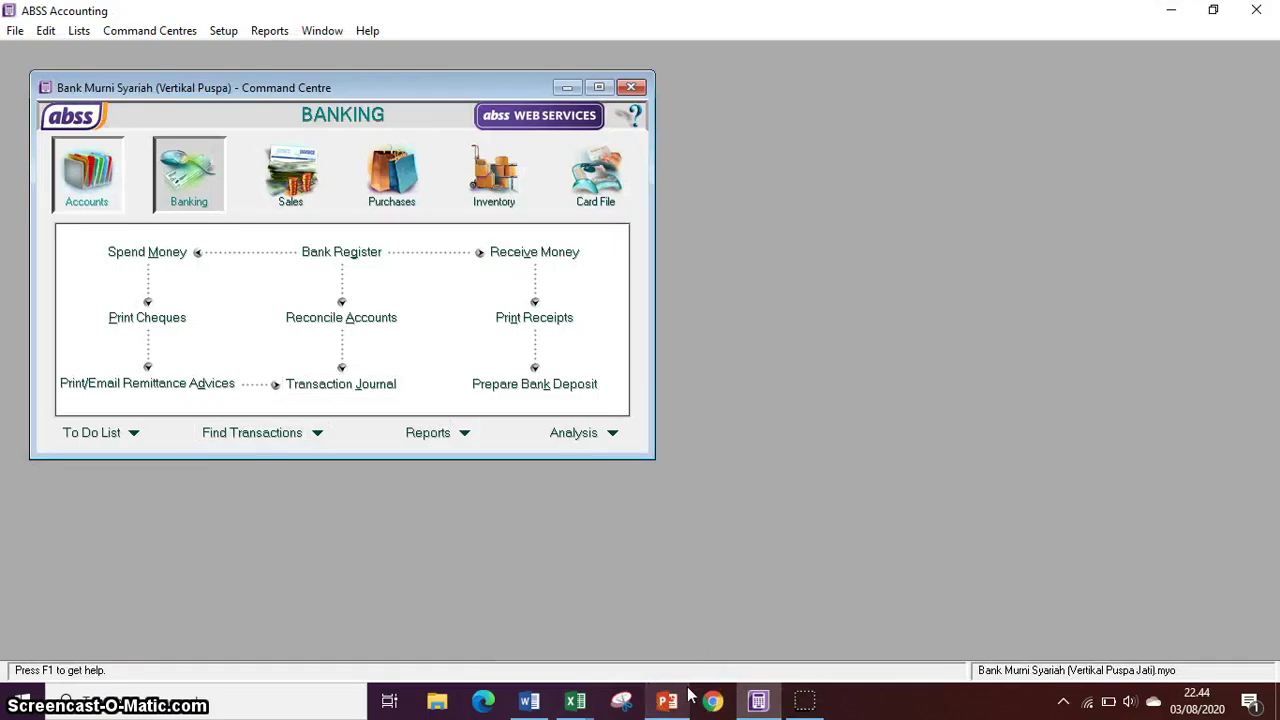
pyautogui.click(342, 317)
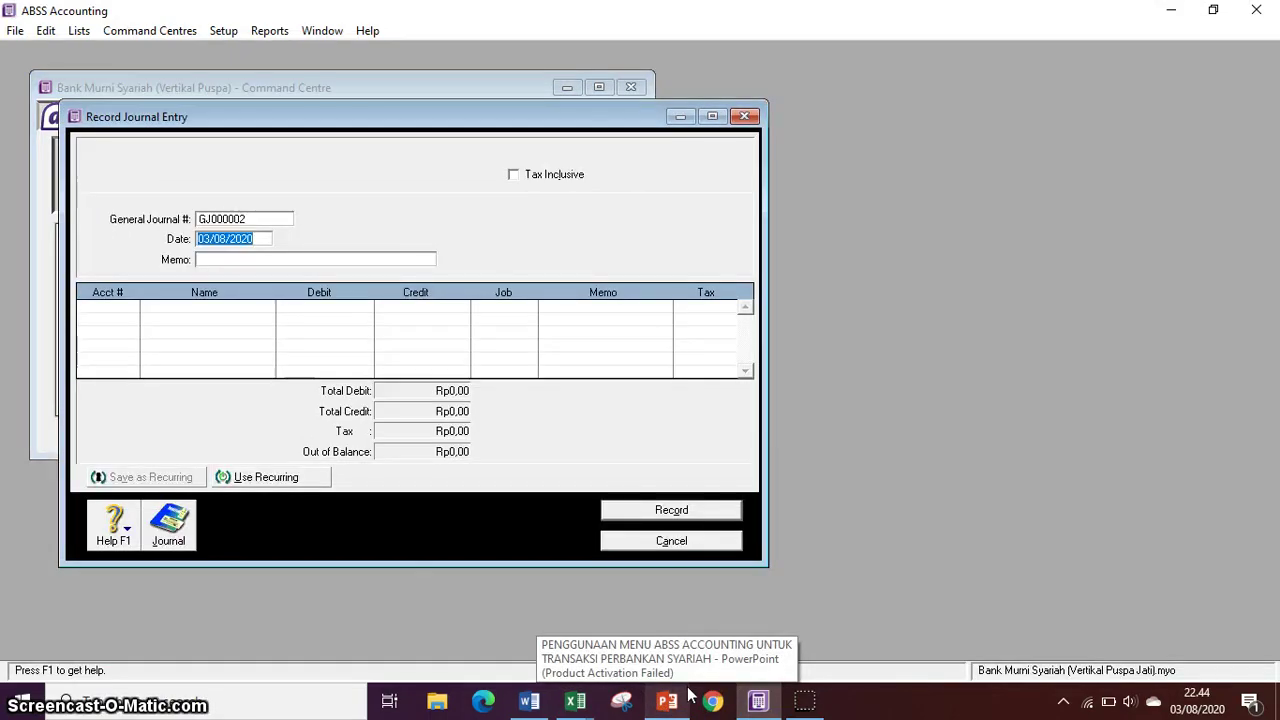
pyautogui.click(530, 703)
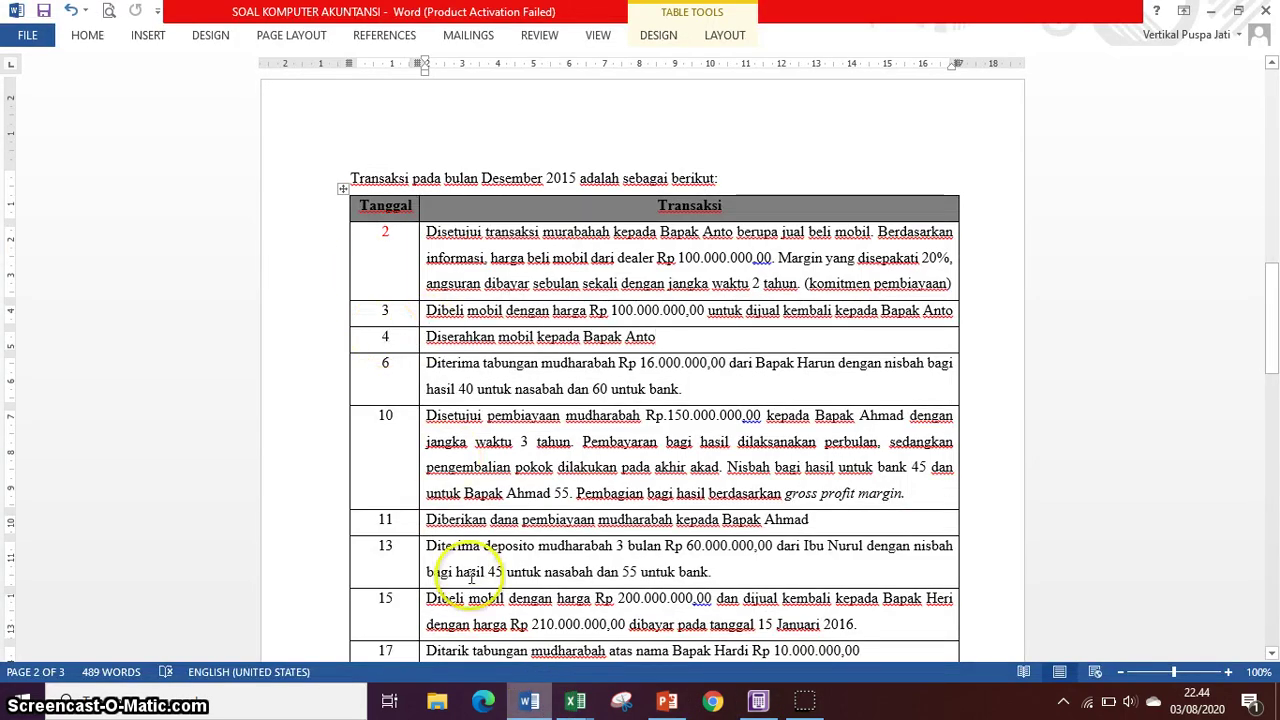
pyautogui.click(530, 702)
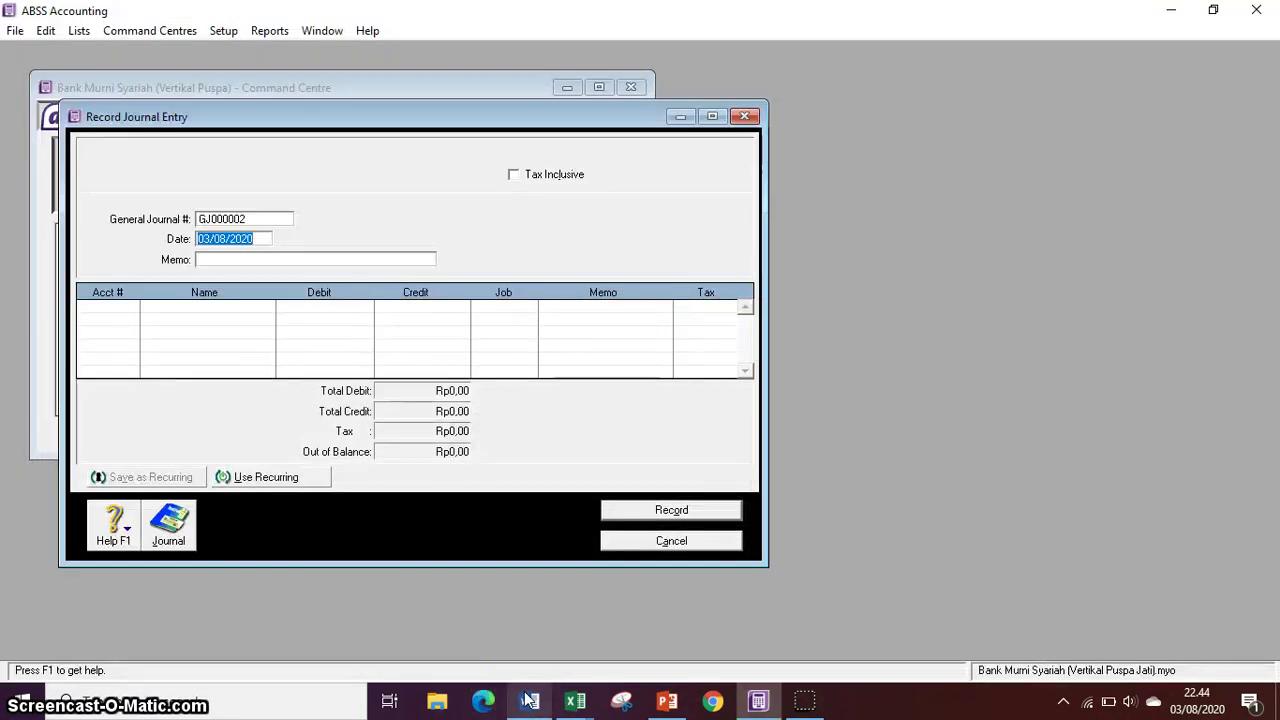
pyautogui.write('4/12/')
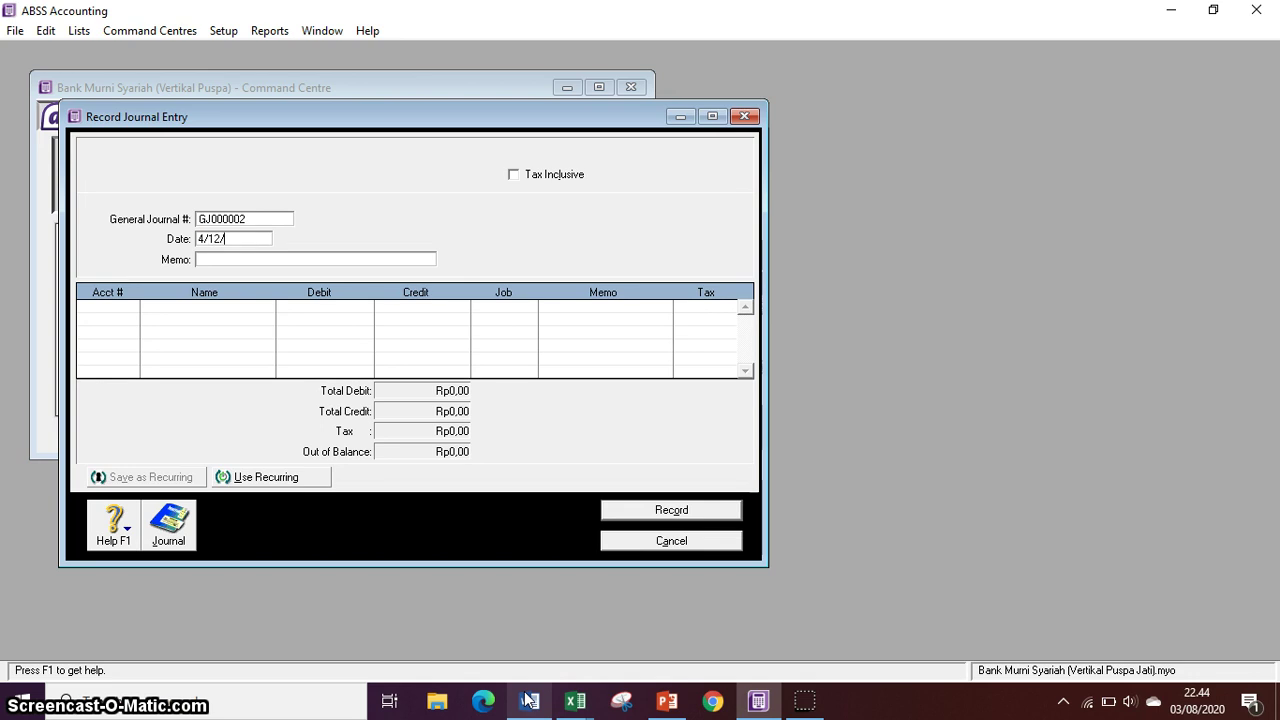
pyautogui.write('201')
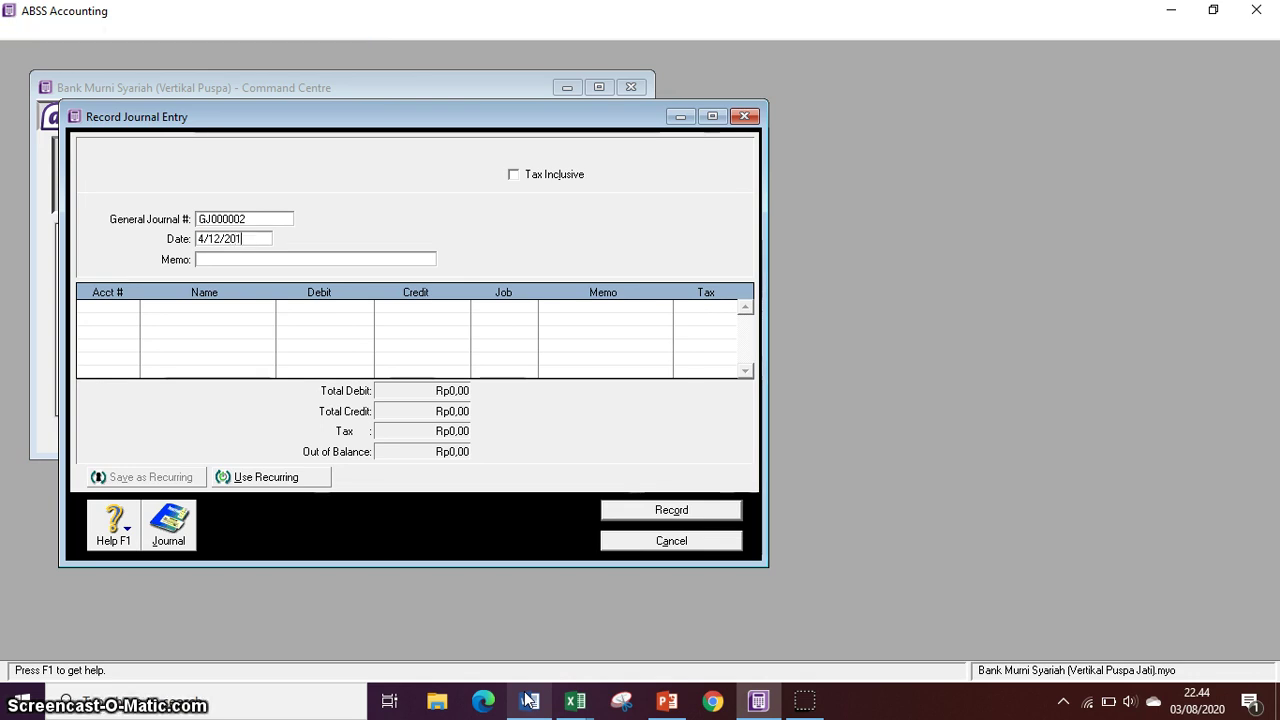
pyautogui.write('5')
# Add Piutang Murabahah (1-1300) to the journal entry with a debit of 120000000, checking the transaction details in Word.
pyautogui.click(100, 309)
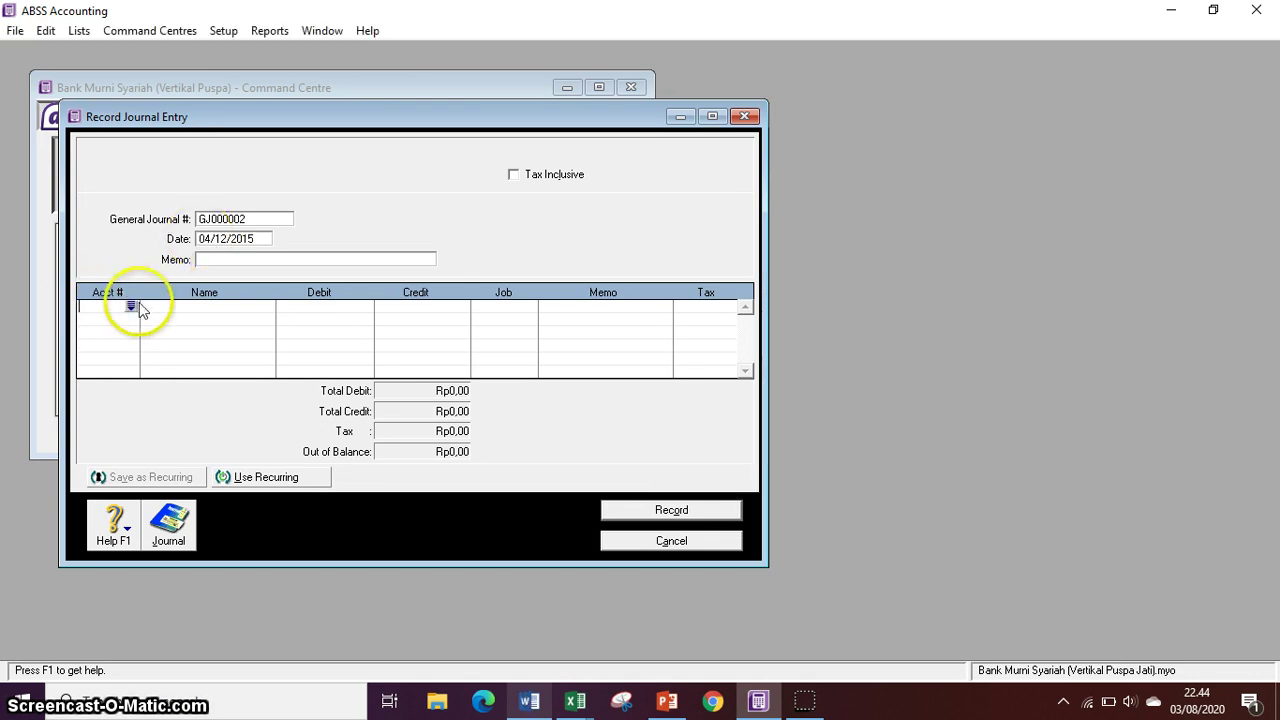
pyautogui.click(135, 303)
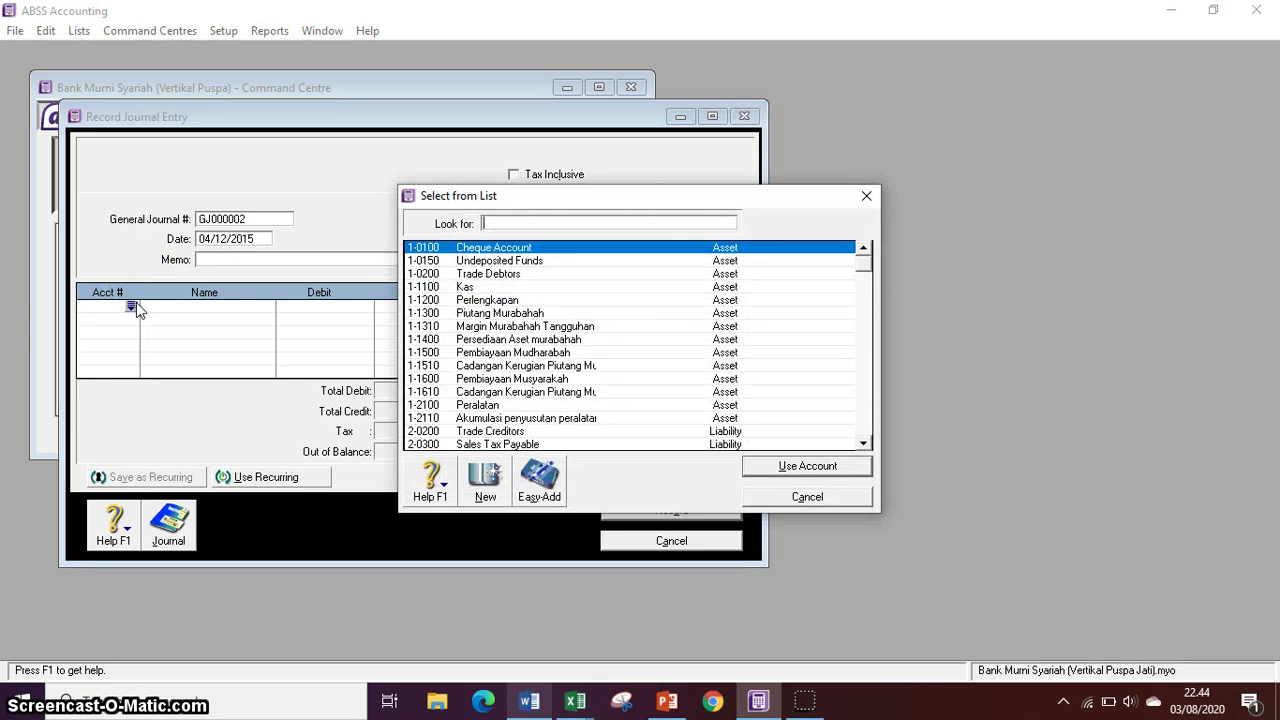
pyautogui.click(460, 313)
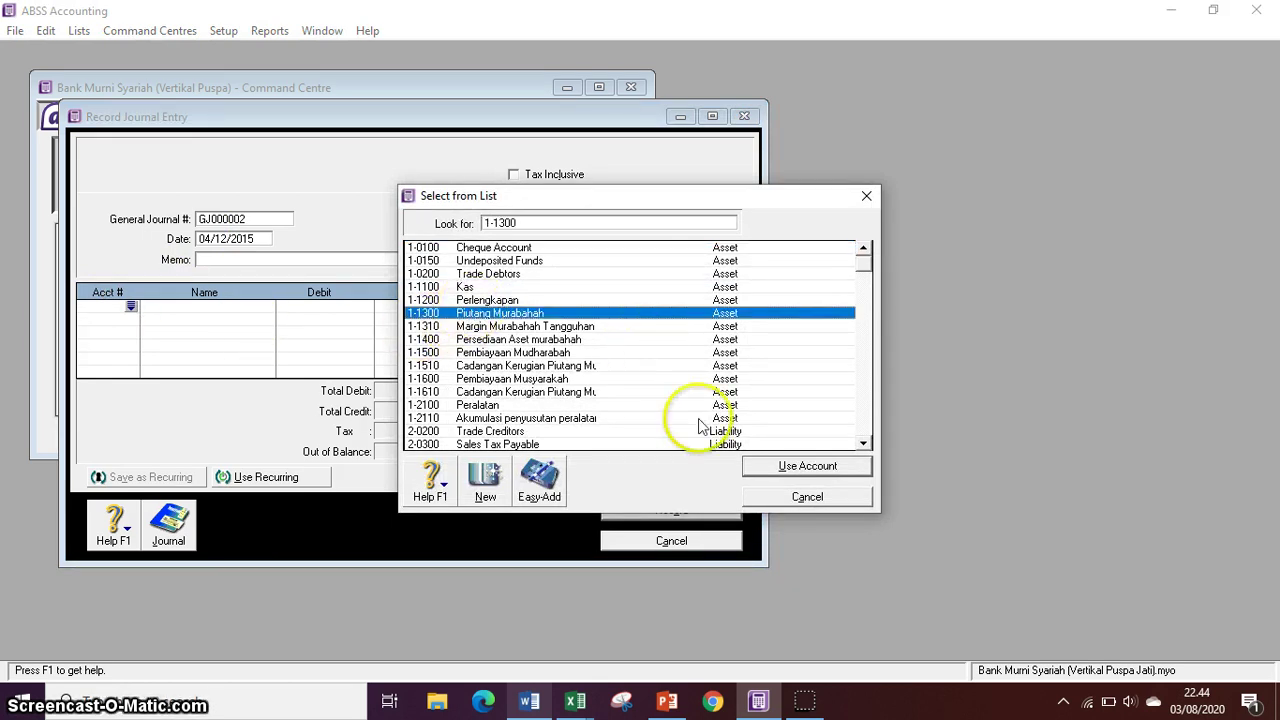
pyautogui.click(797, 469)
pyautogui.click(579, 419)
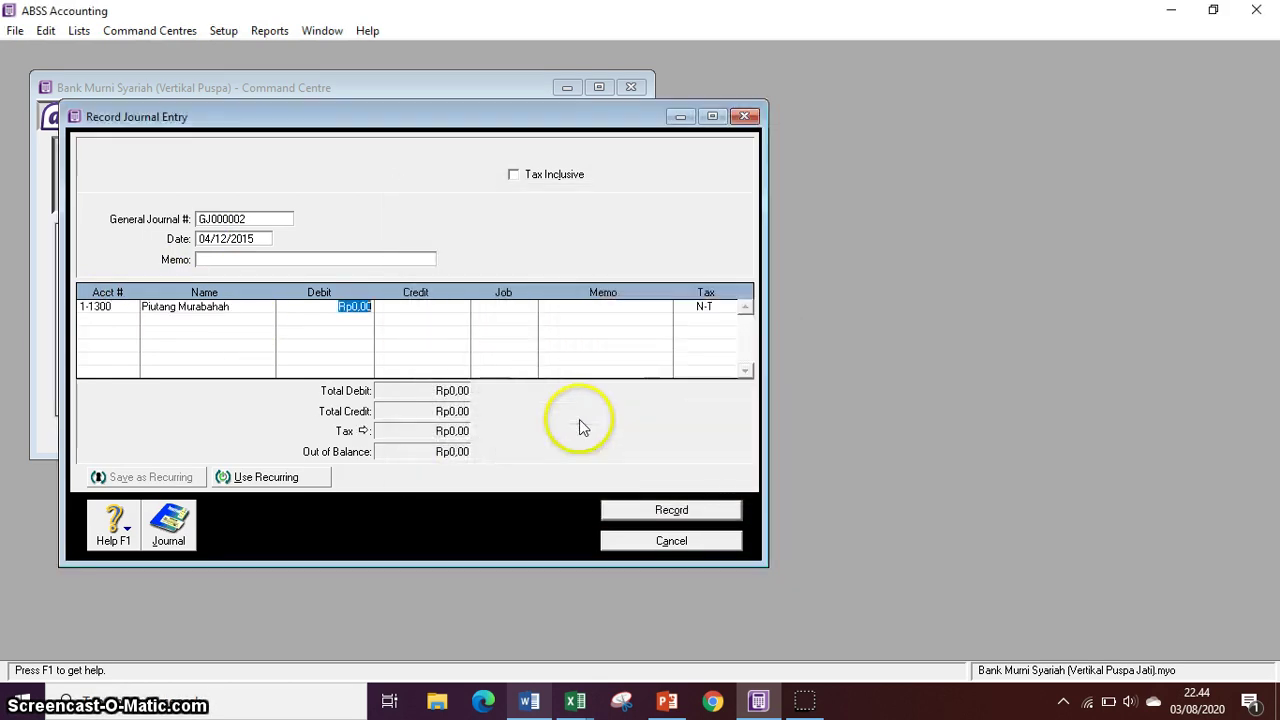
pyautogui.click(533, 699)
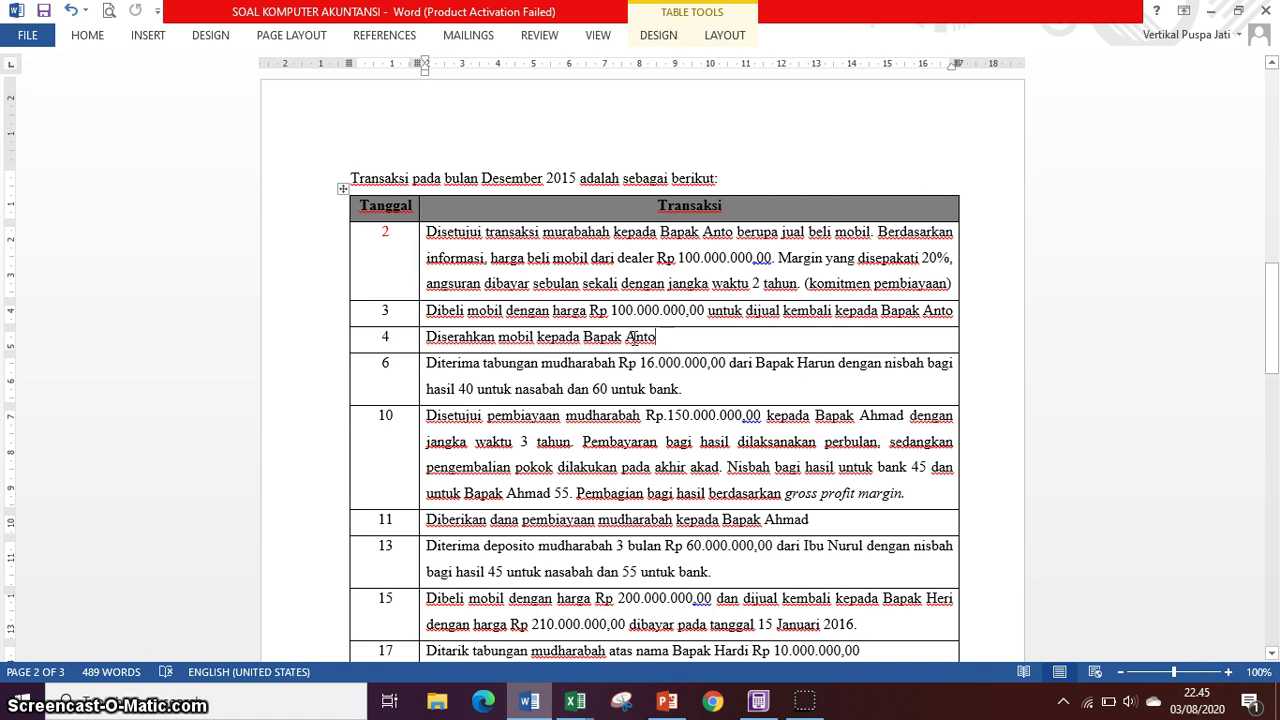
pyautogui.click(760, 701)
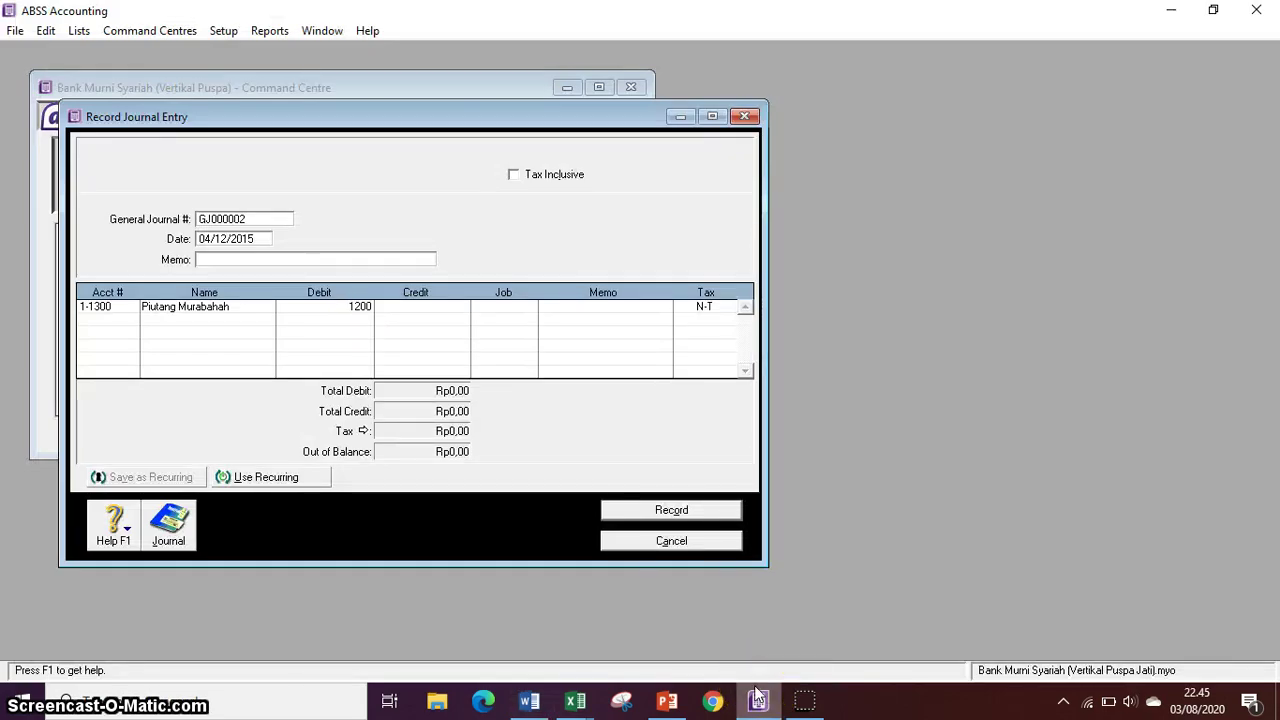
pyautogui.write('00000')
pyautogui.press('Return')
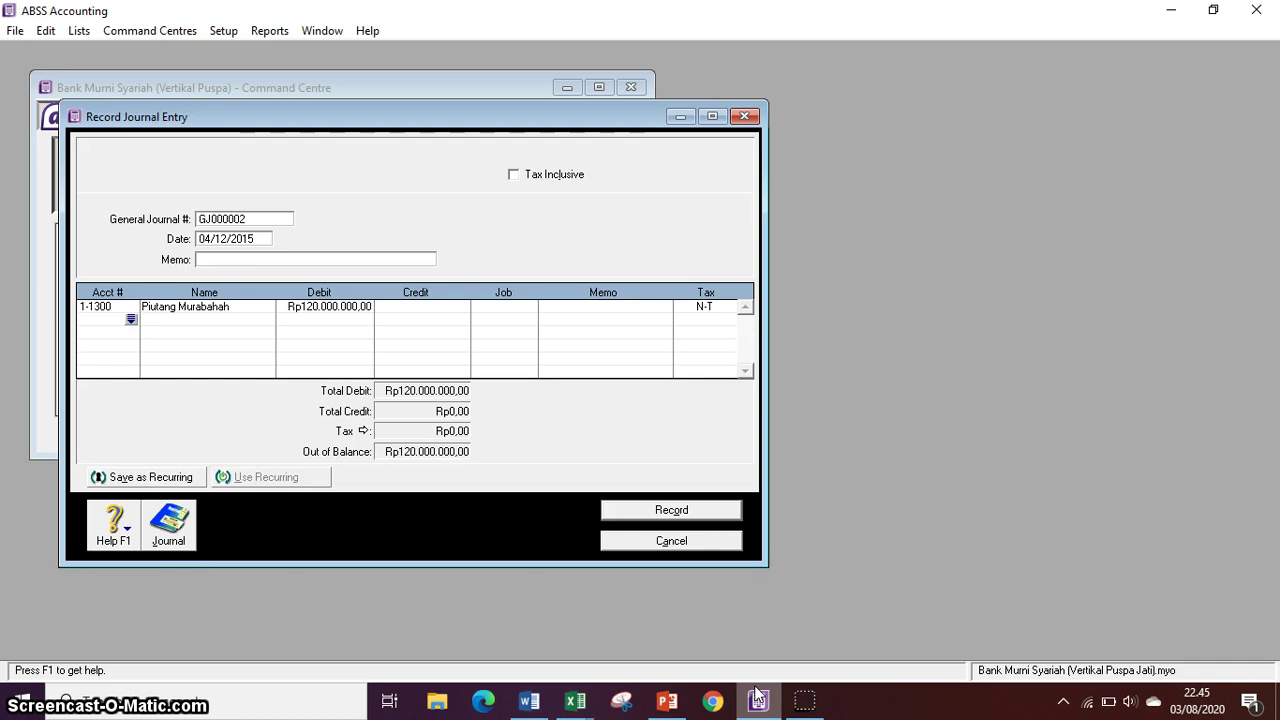
# Add Persediaan Aset murabahah (1-1400) as the second journal line with a credit of 100000000.
pyautogui.click(131, 319)
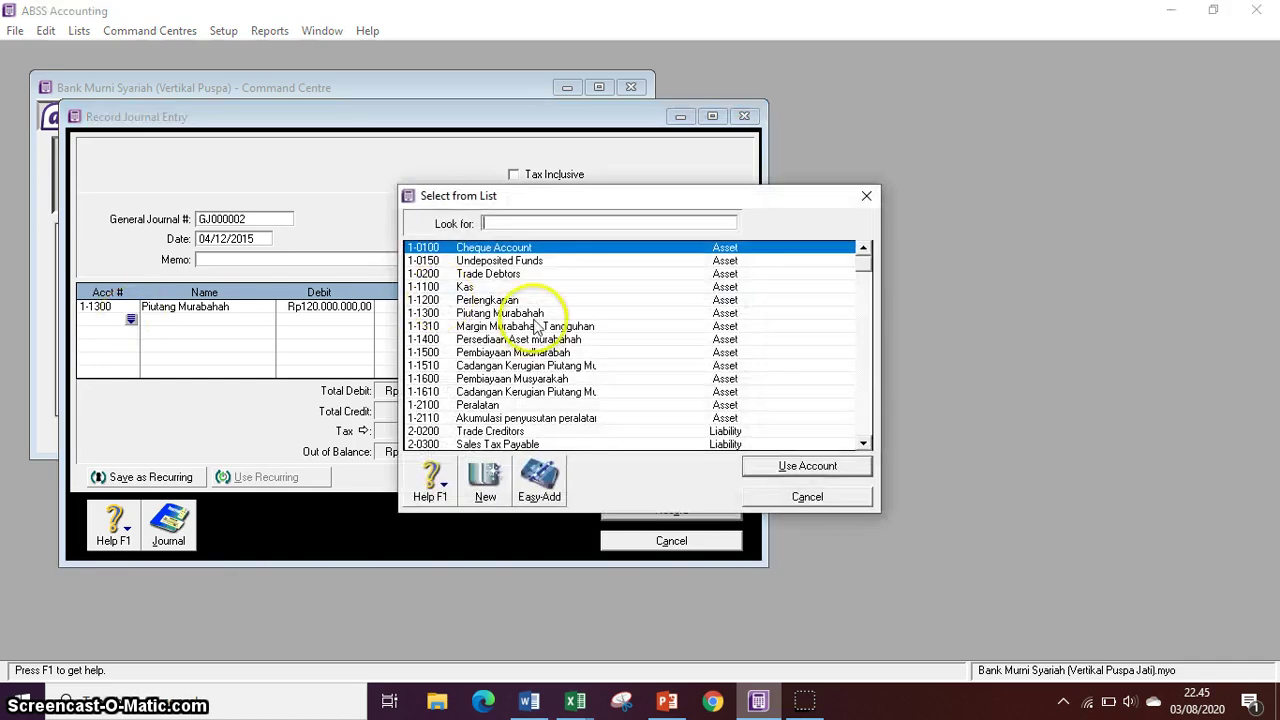
pyautogui.write('1-1400')
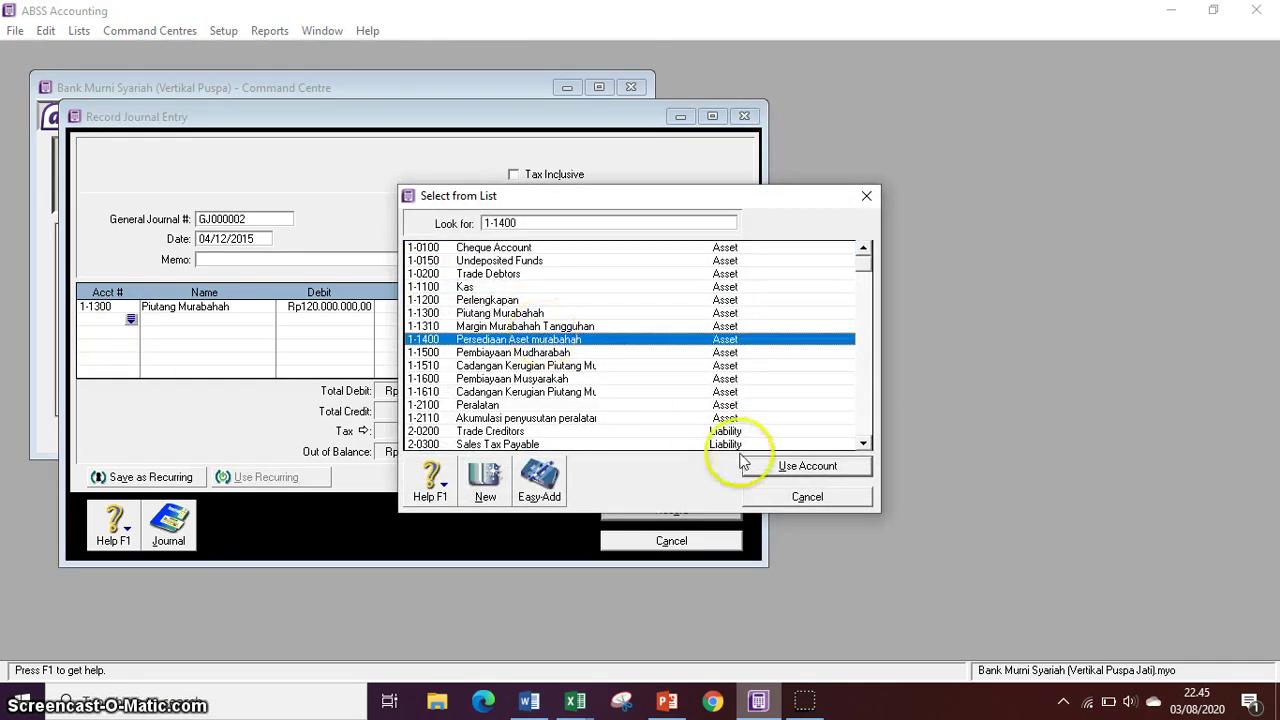
pyautogui.click(757, 467)
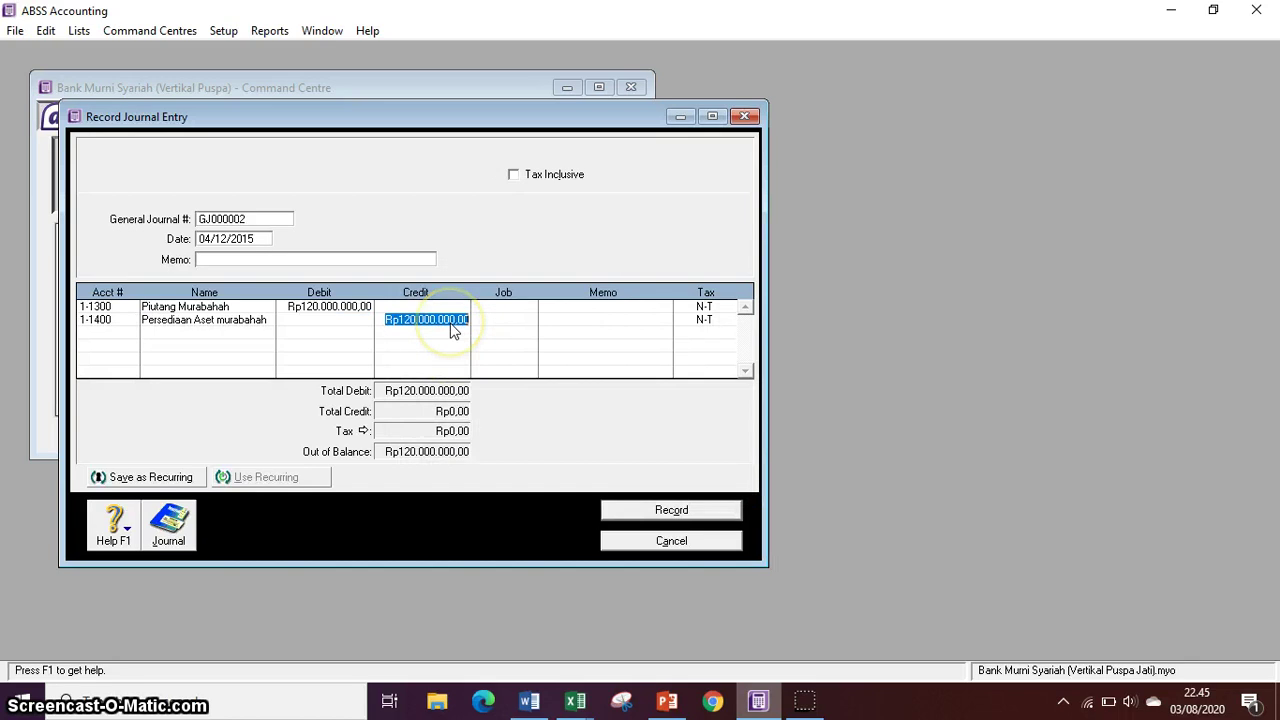
pyautogui.write('100.000.00')
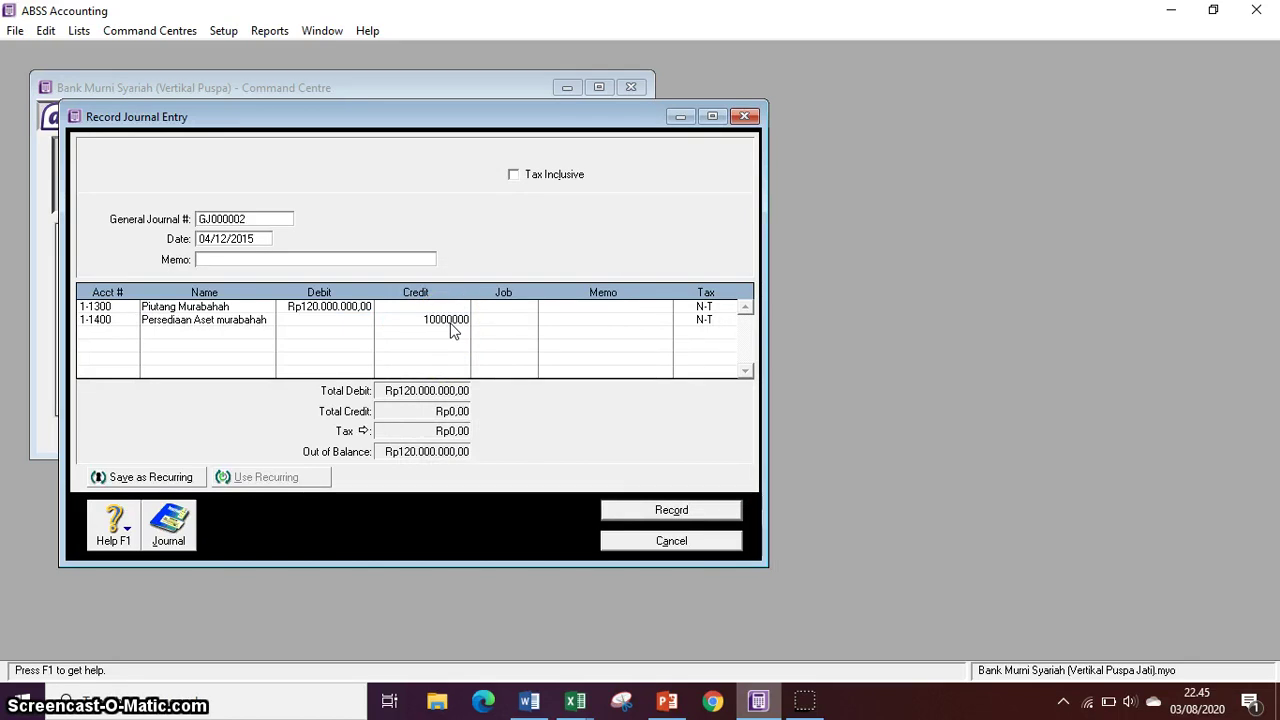
pyautogui.write('0')
pyautogui.press('Tab')
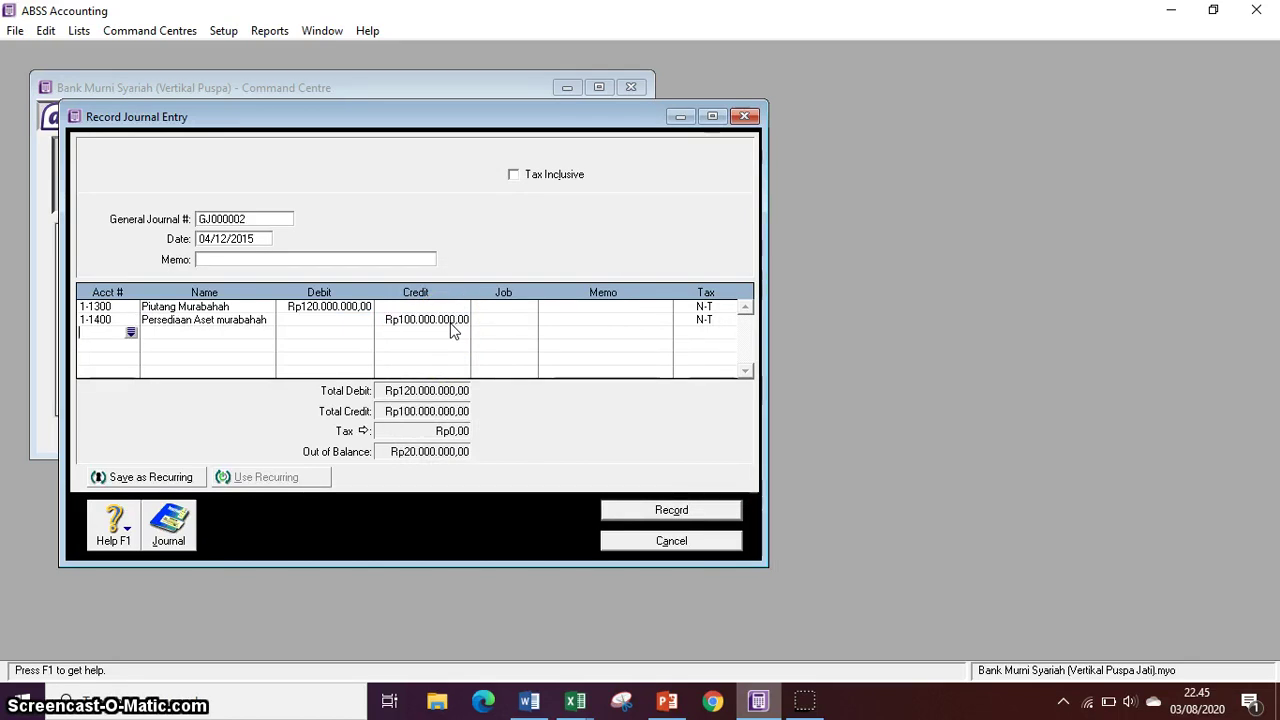
# Add Margin Murabahah Tangguhan (1-1310) with a credit of 20.000.000, record the journal entry and close the form.
pyautogui.click(131, 332)
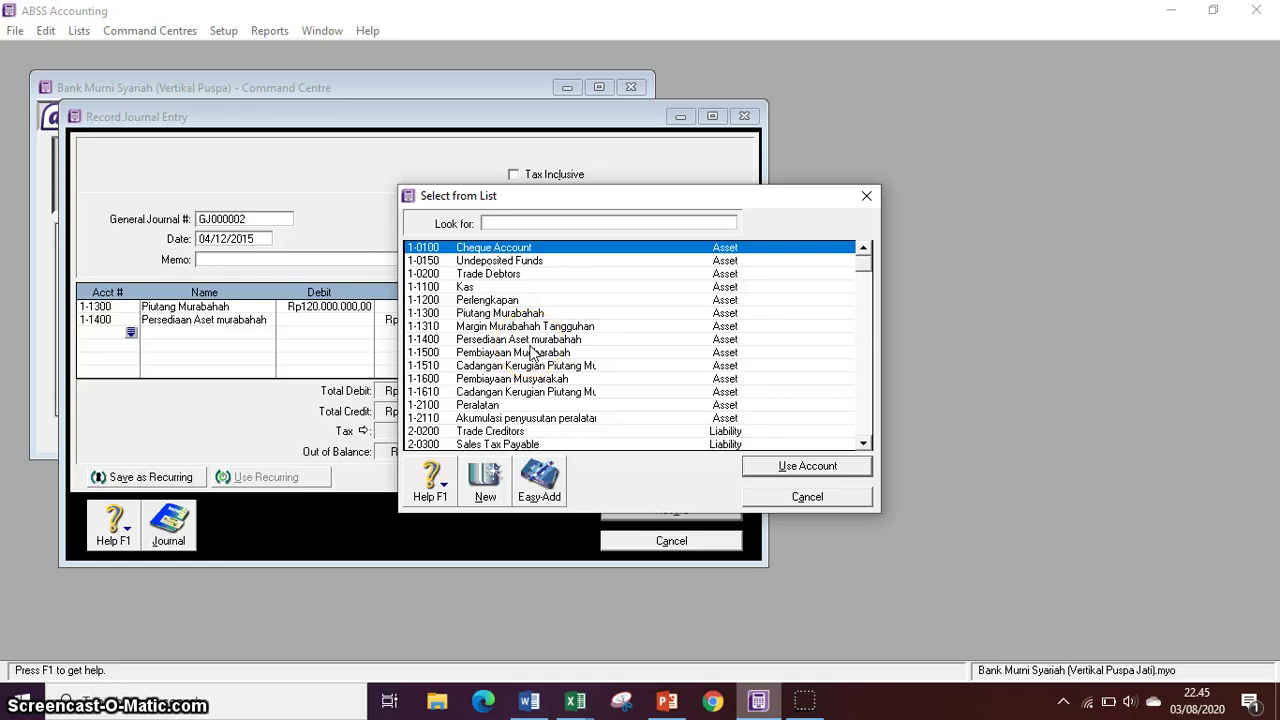
pyautogui.click(525, 326)
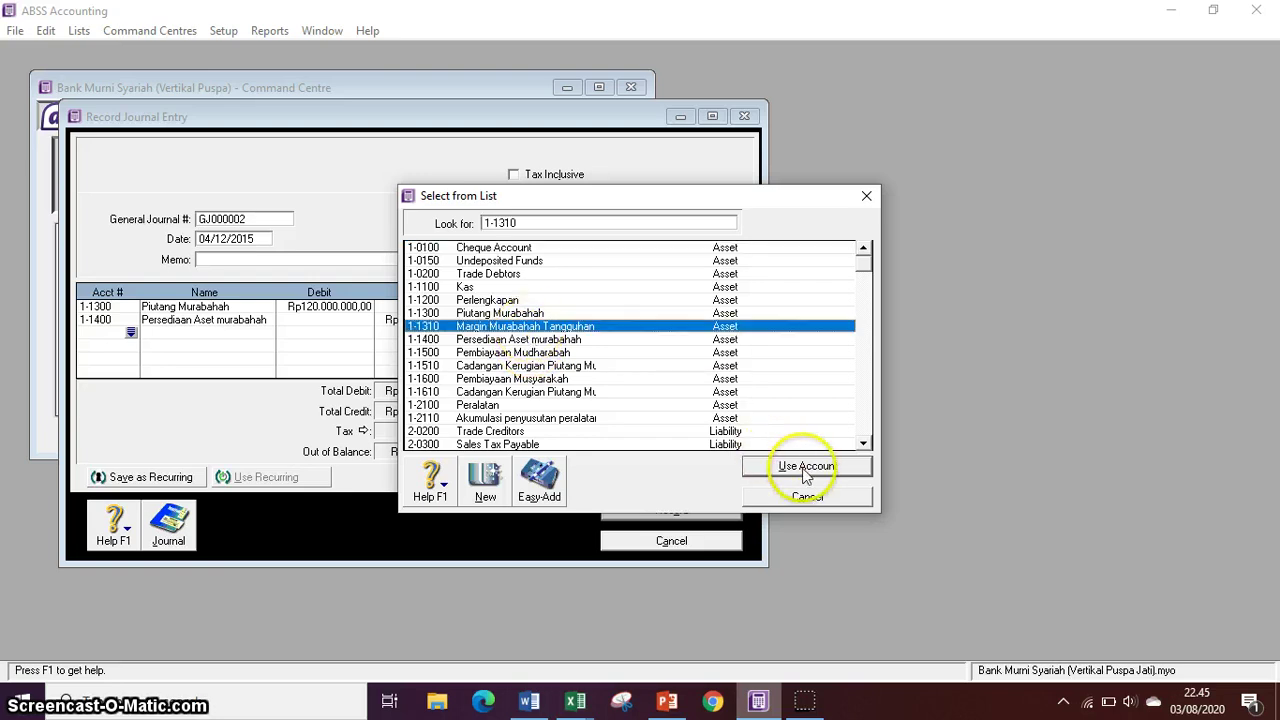
pyautogui.click(770, 466)
pyautogui.press('Tab')
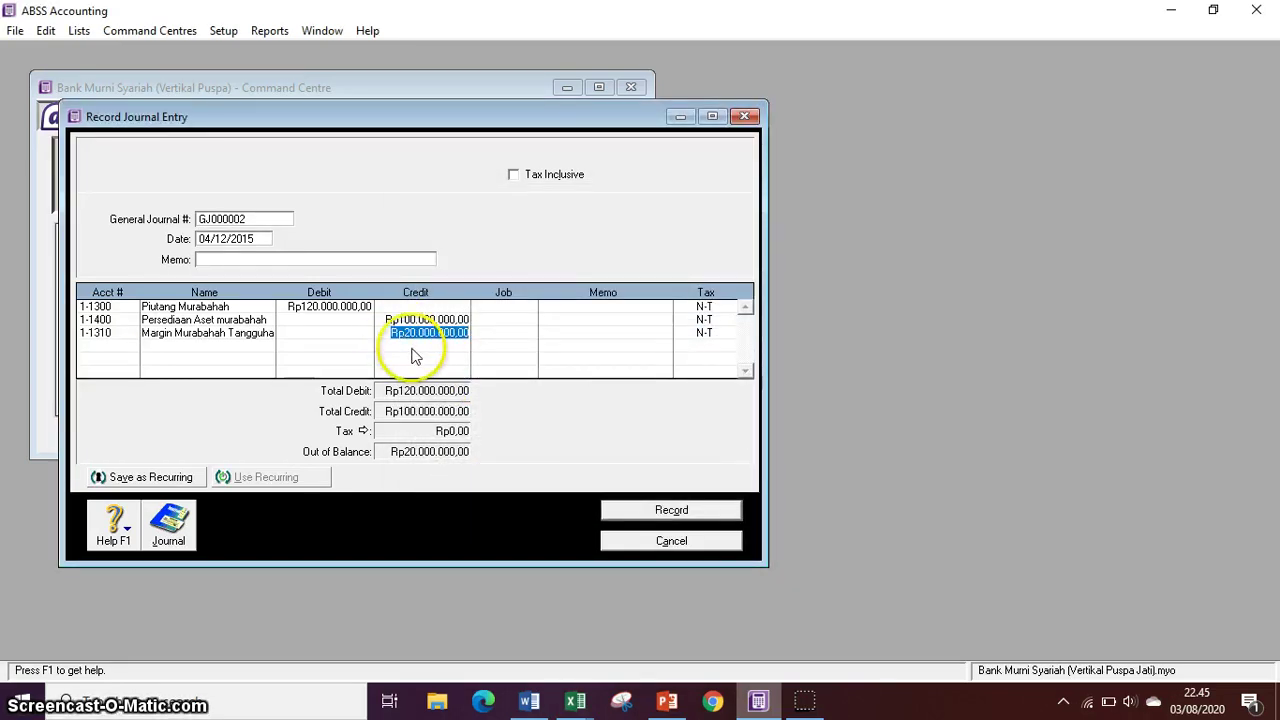
pyautogui.click(410, 320)
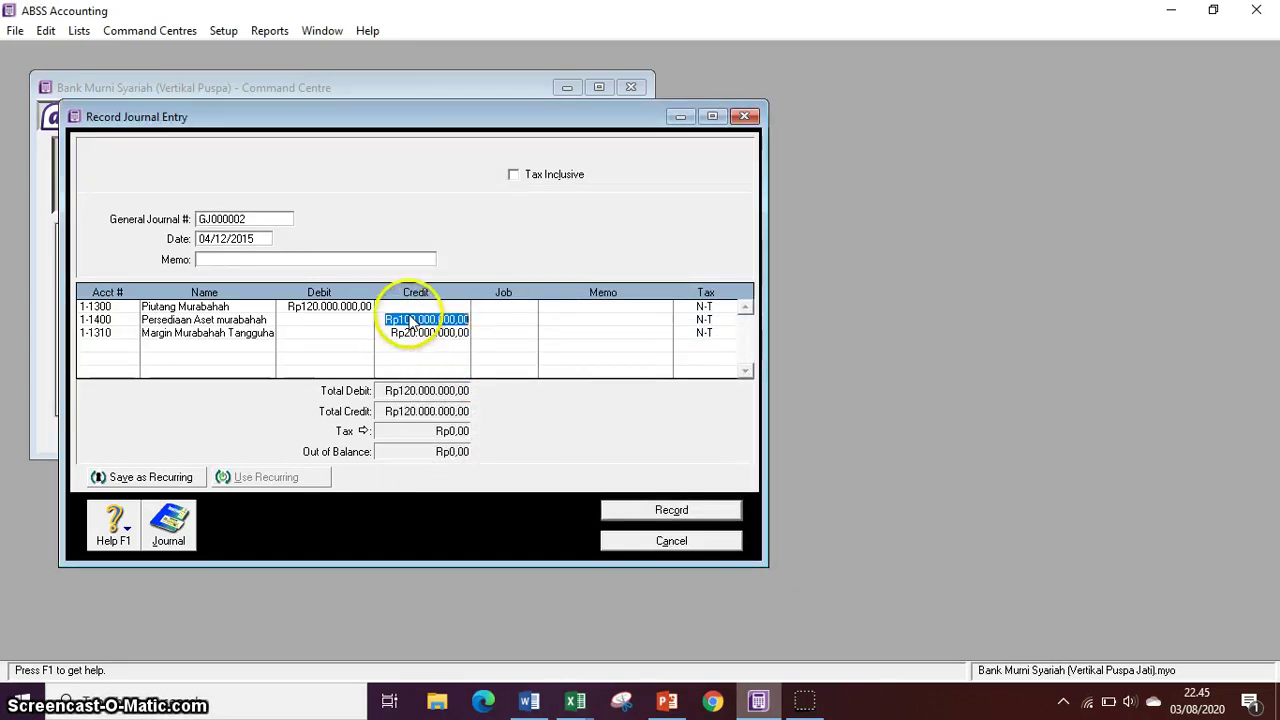
pyautogui.click(727, 510)
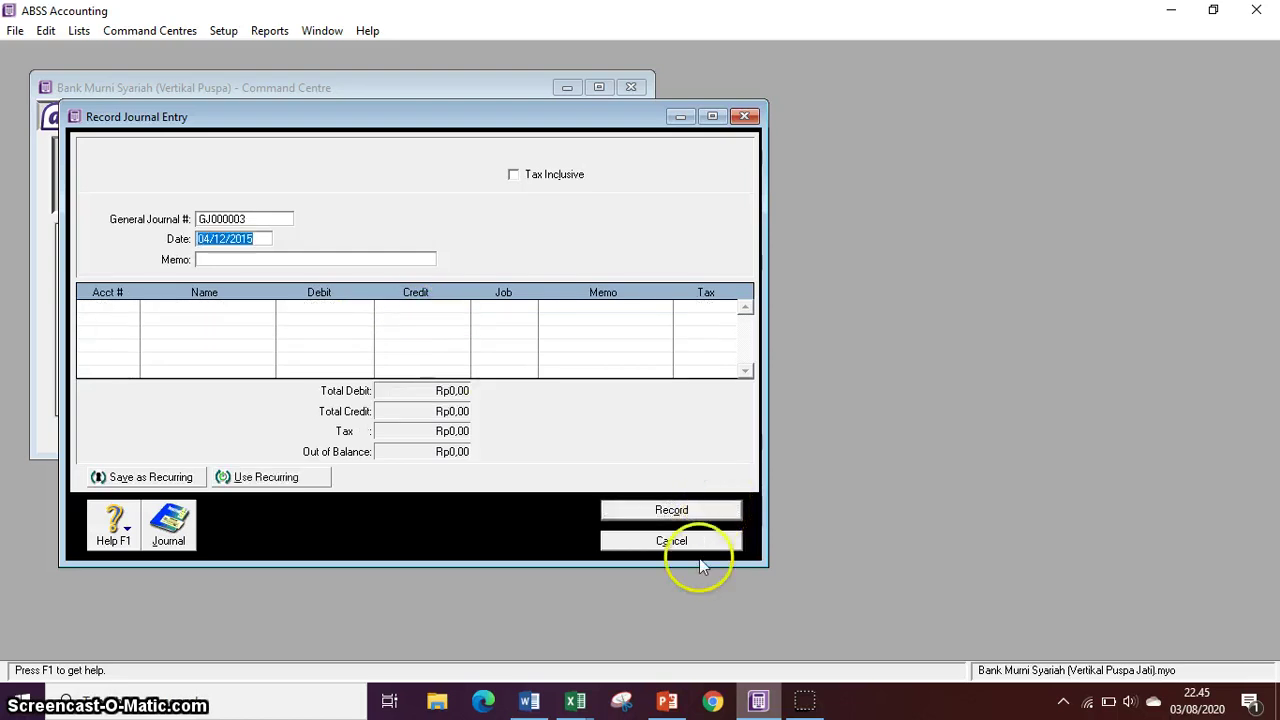
pyautogui.click(686, 545)
# Read the 6 December transaction in Word and check the PowerPoint guide for the ABSS menu covering savings deposits received from customers.
pyautogui.click(529, 701)
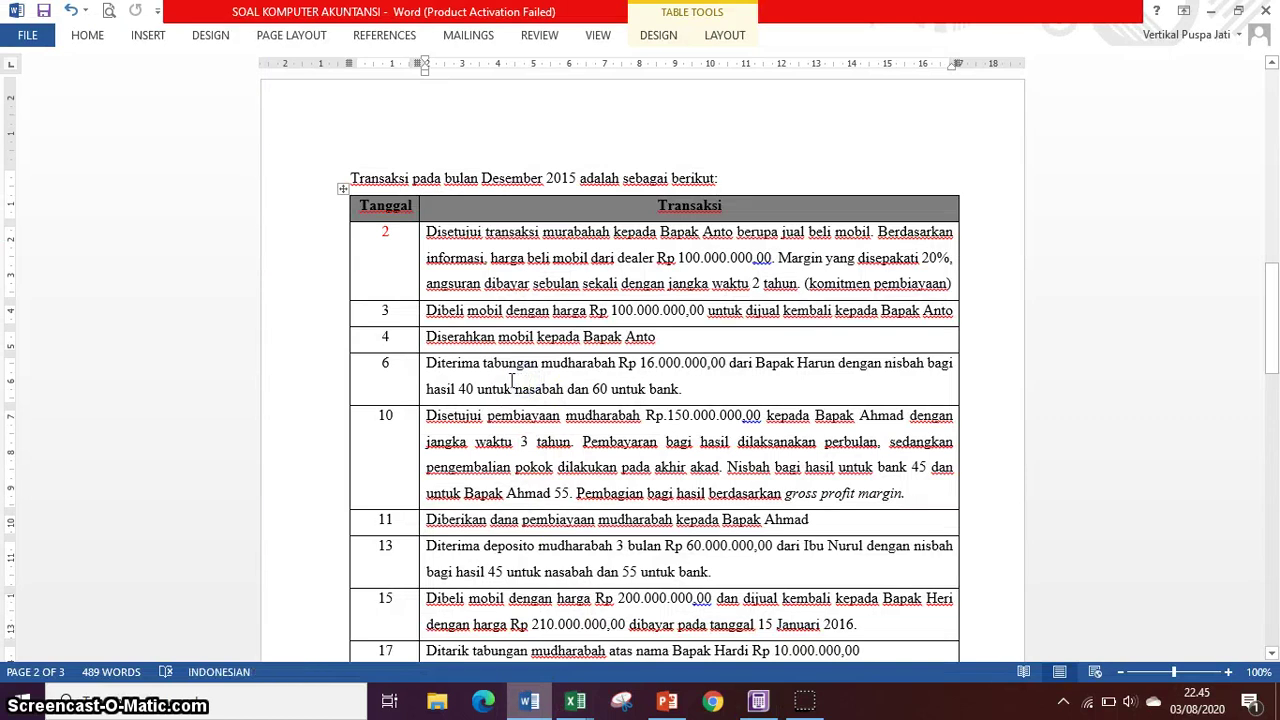
pyautogui.scroll(-2, 512, 380)
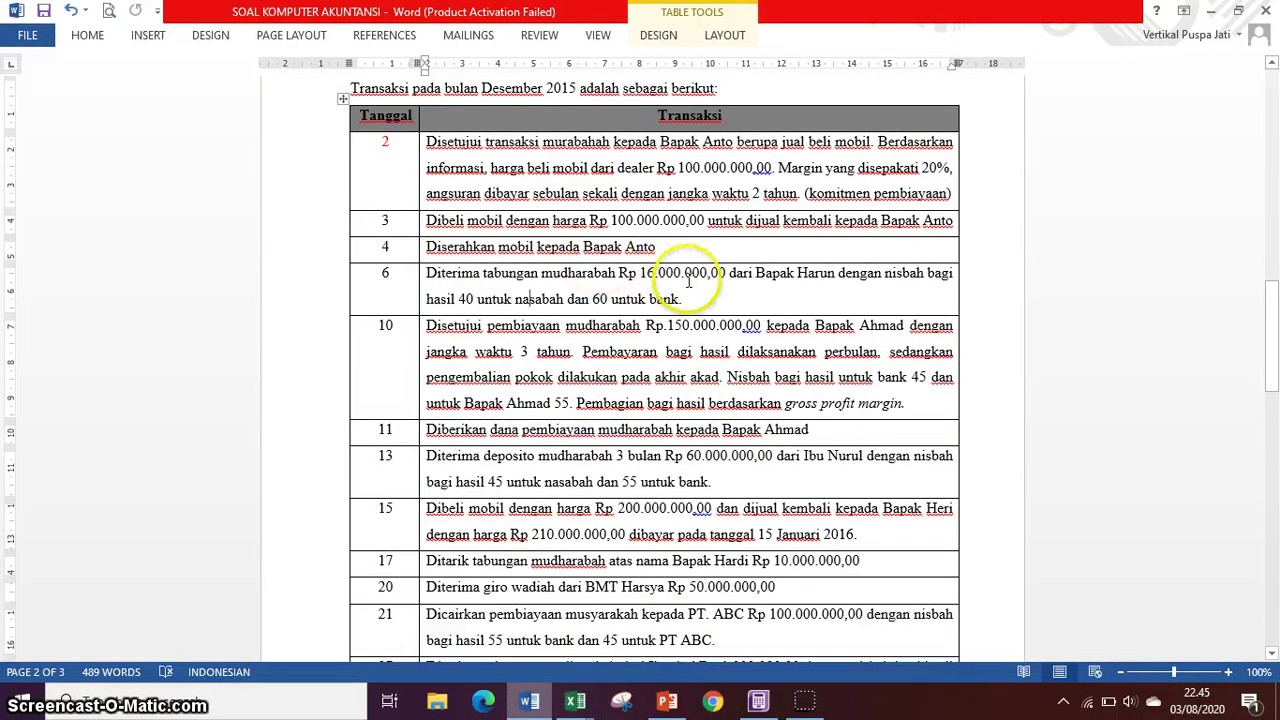
pyautogui.click(751, 706)
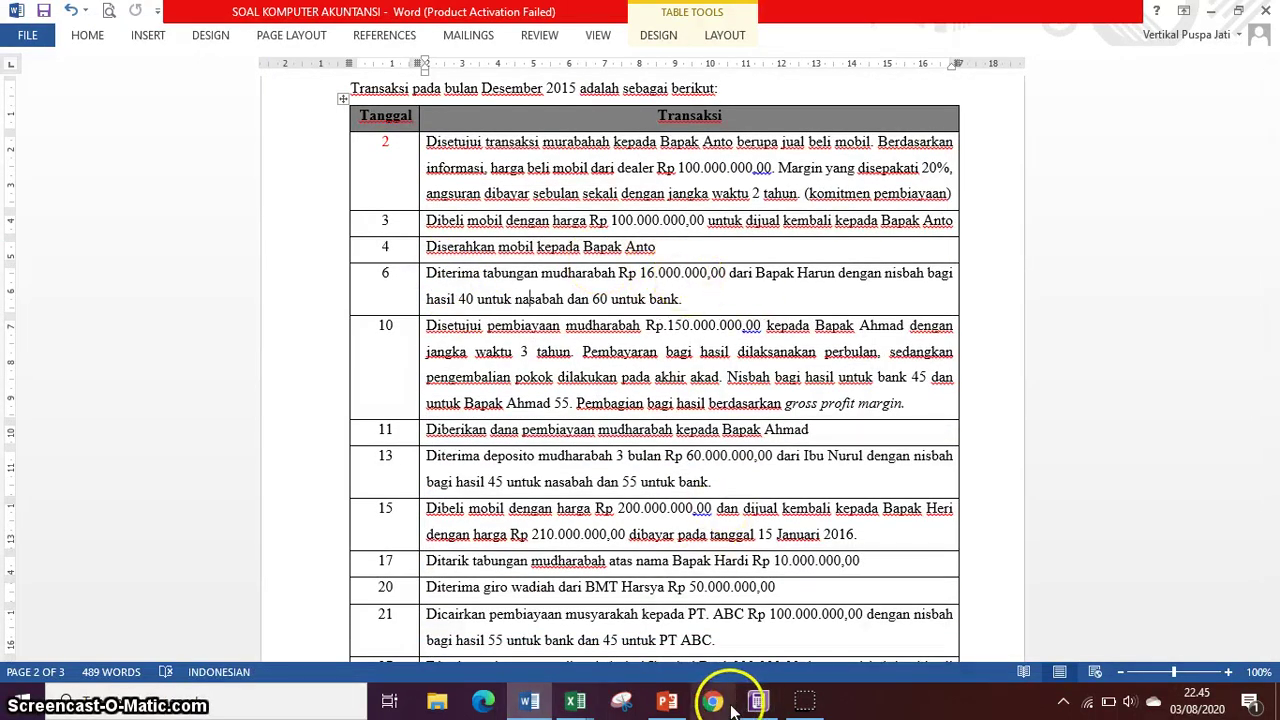
pyautogui.click(668, 703)
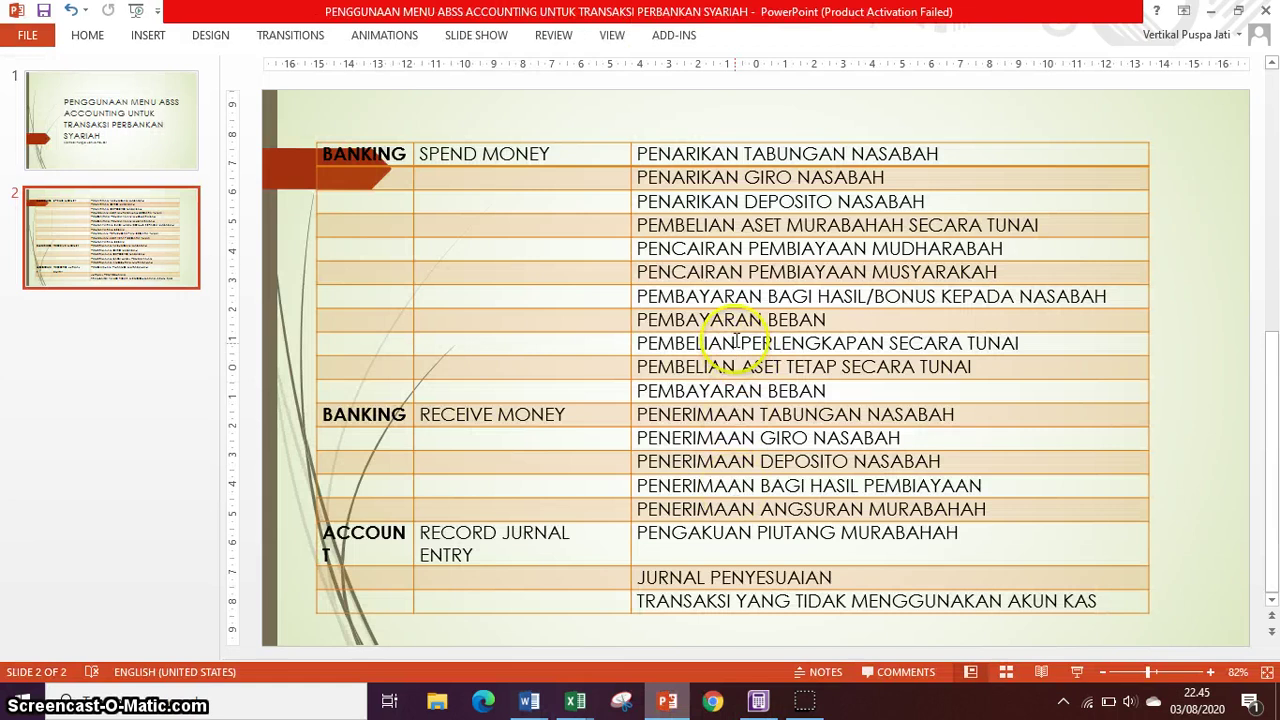
pyautogui.click(648, 417)
pyautogui.moveTo(648, 417); pyautogui.dragTo(889, 414)
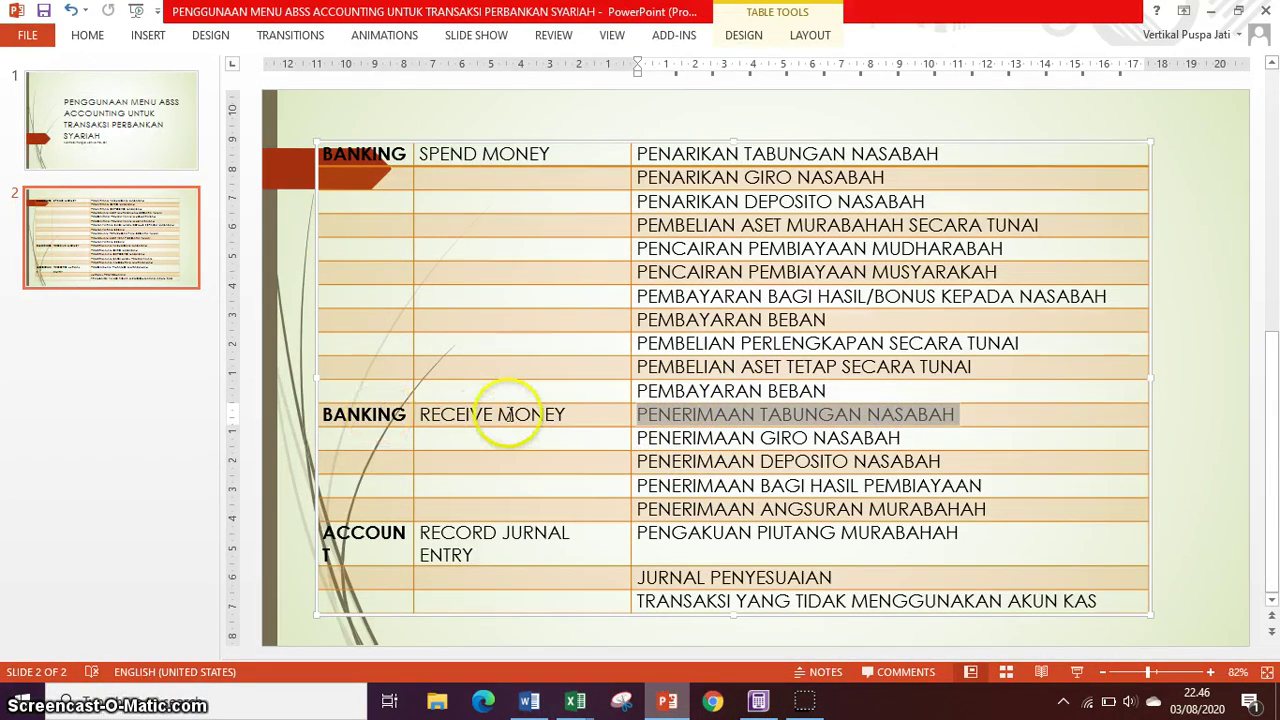
# Switch to ABSS Accounting, open a Receive Money form under Banking and deposit to the Kas account (1-1100).
pyautogui.click(752, 697)
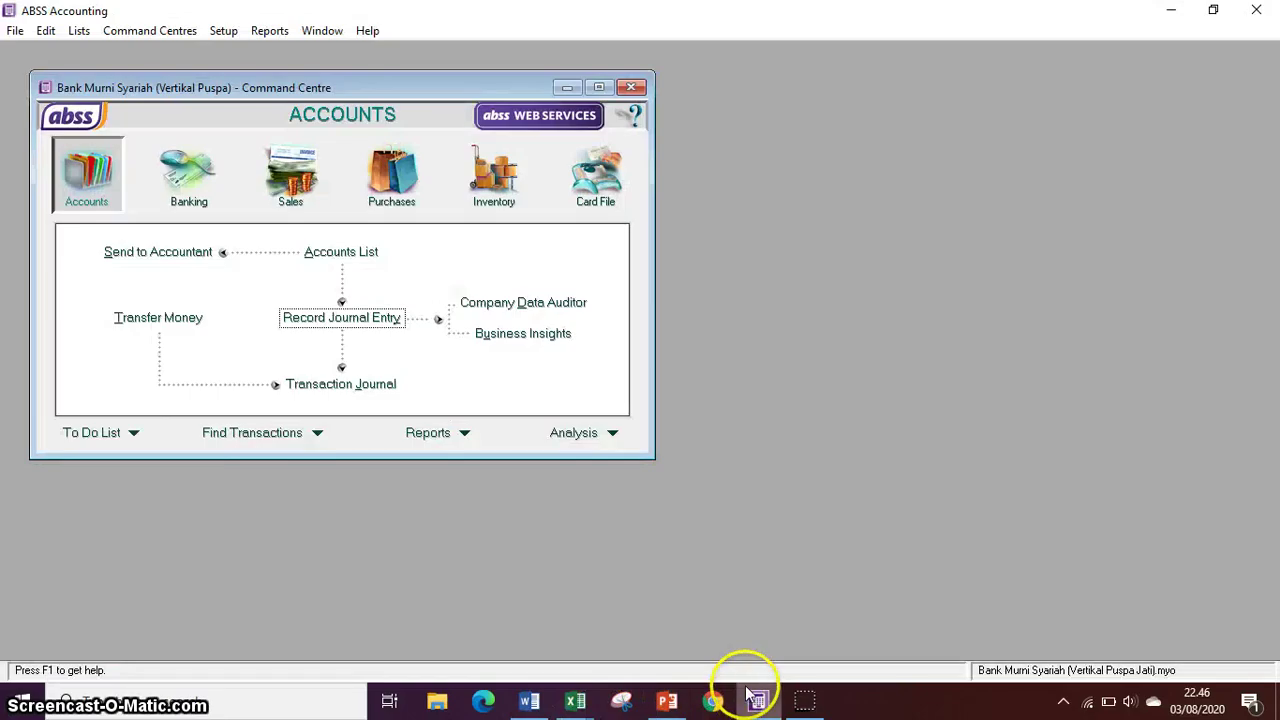
pyautogui.click(189, 176)
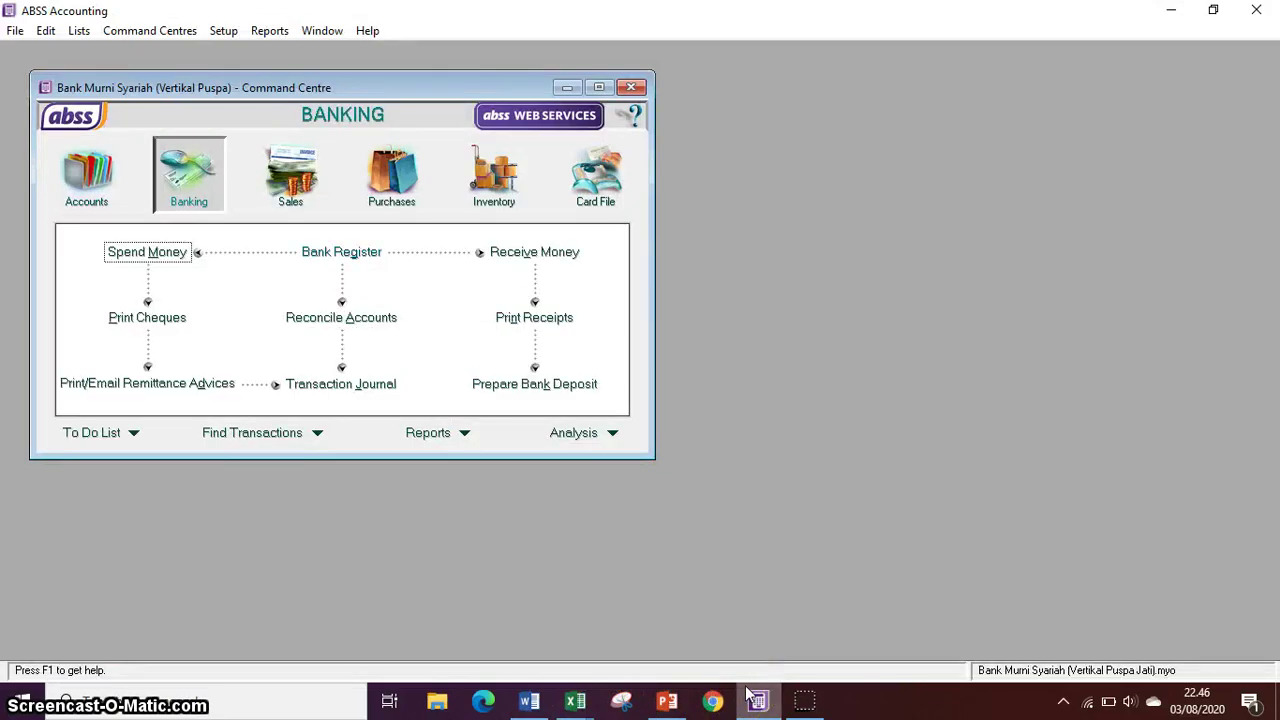
pyautogui.click(534, 252)
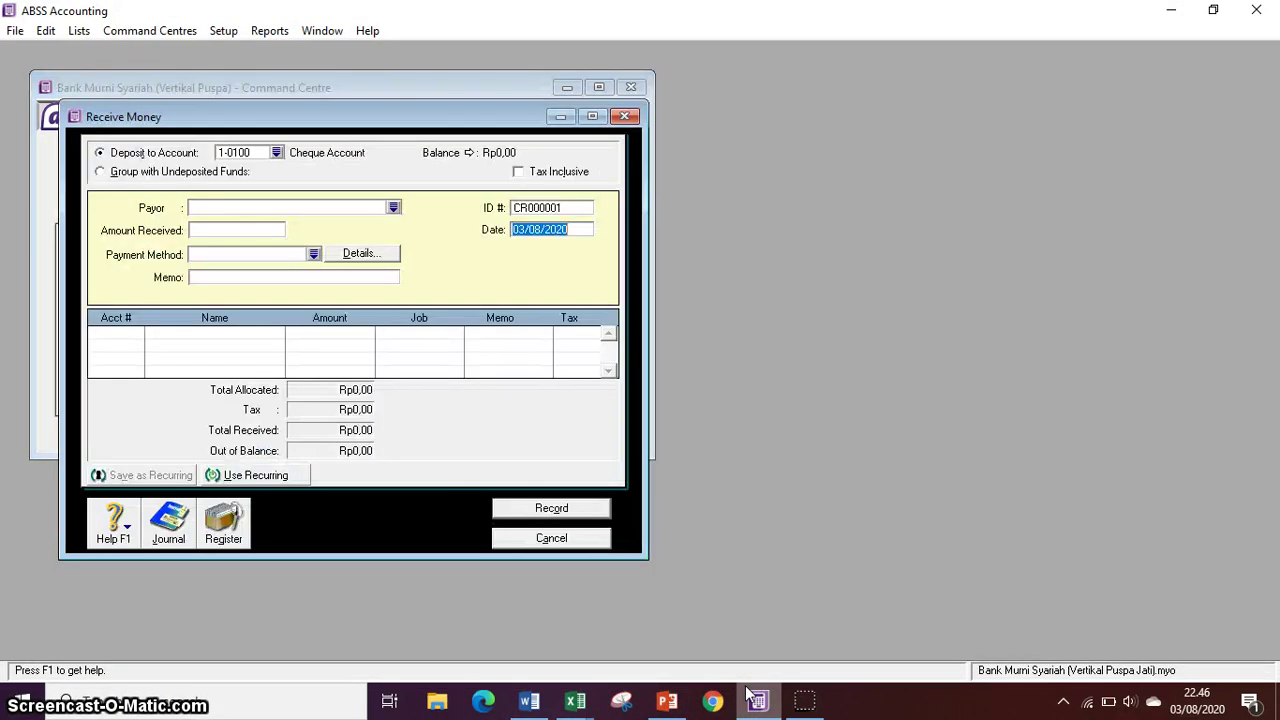
pyautogui.click(276, 152)
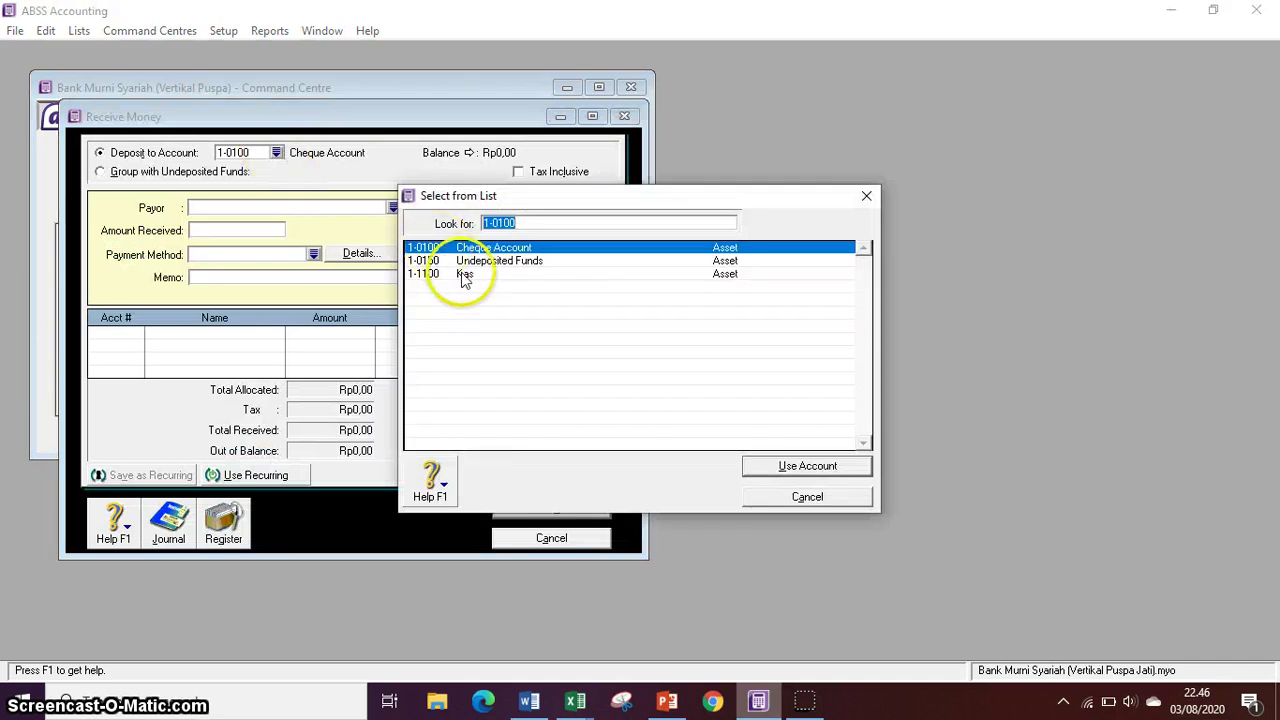
pyautogui.click(462, 273)
pyautogui.click(793, 464)
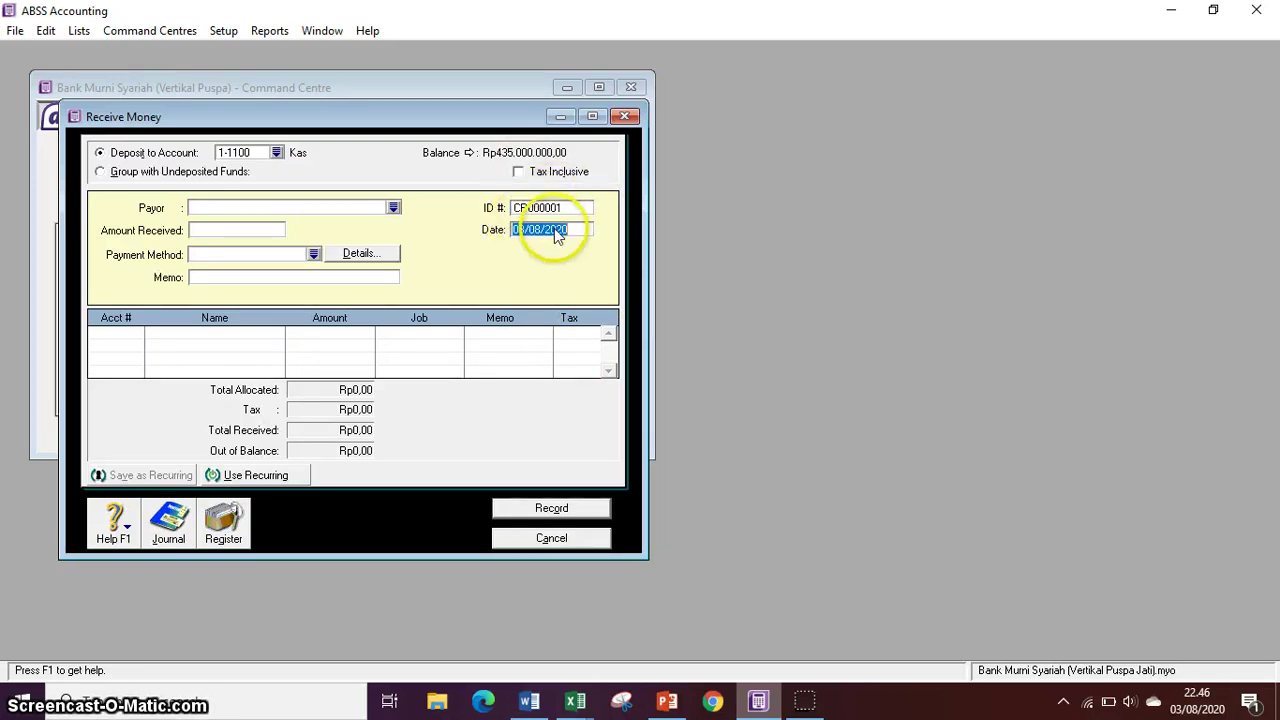
# Check the savings deposit's date in the Word transaction list and set the receipt date to 6/12/2015.
pyautogui.click(529, 700)
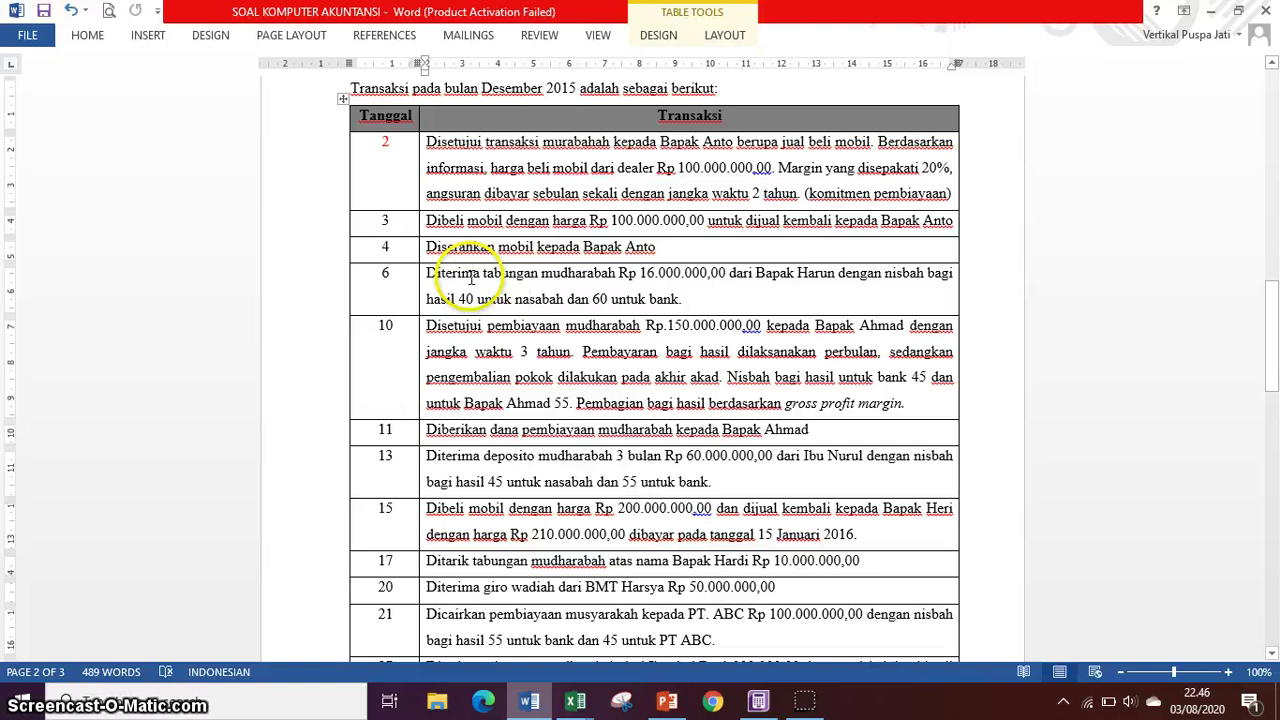
pyautogui.click(529, 700)
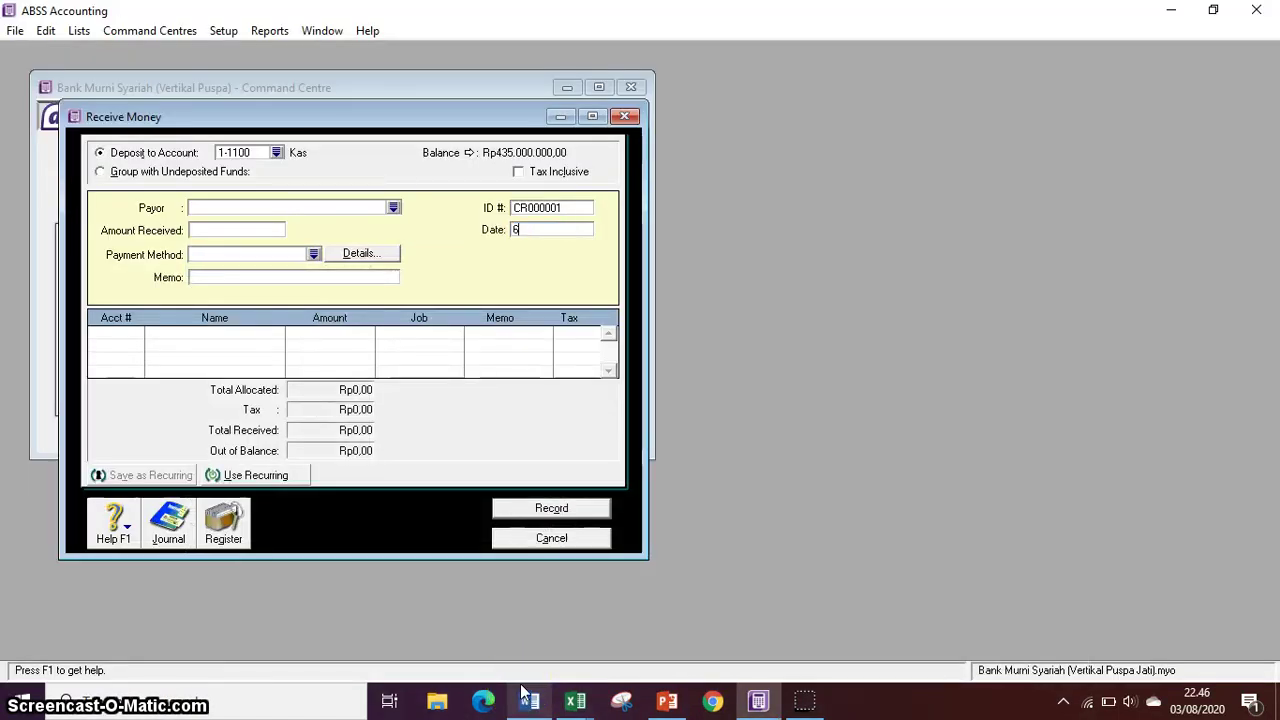
pyautogui.write('6/12/2015')
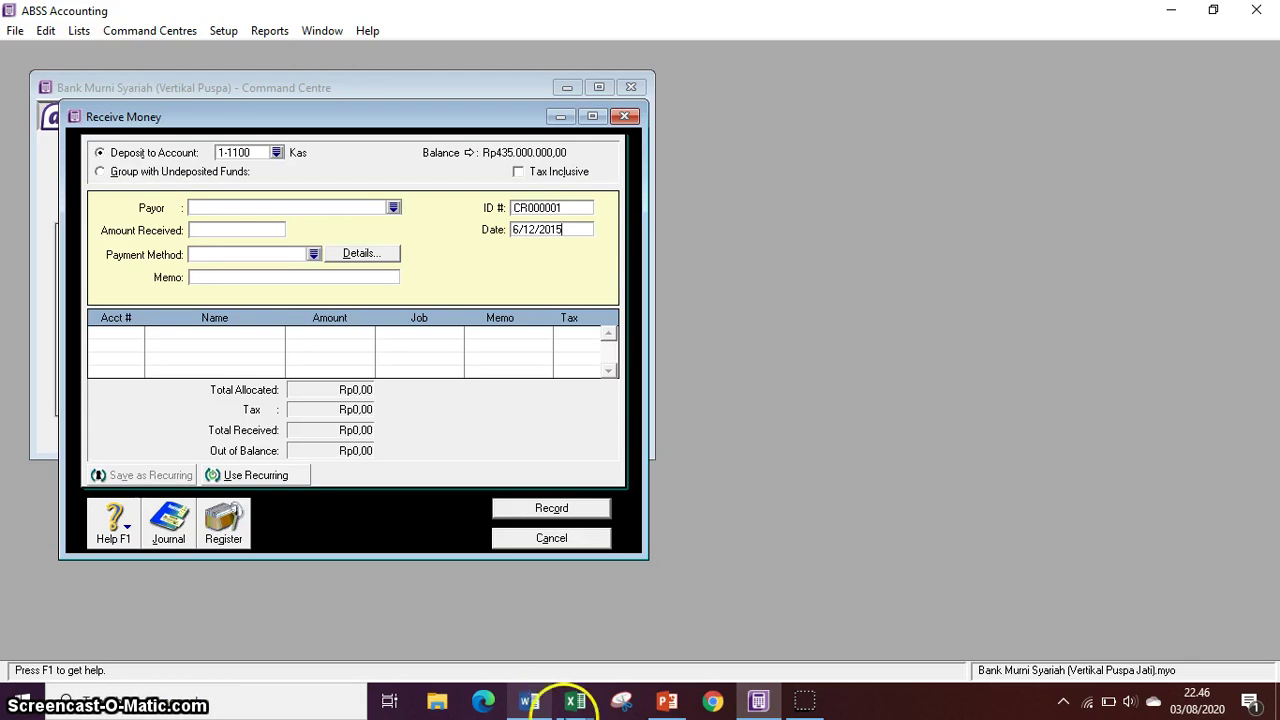
# Allocate the receipt to Tabungan Mudharabah (2-2100) with an amount of Rp16.000.000, checking the transaction details in Word.
pyautogui.click(529, 700)
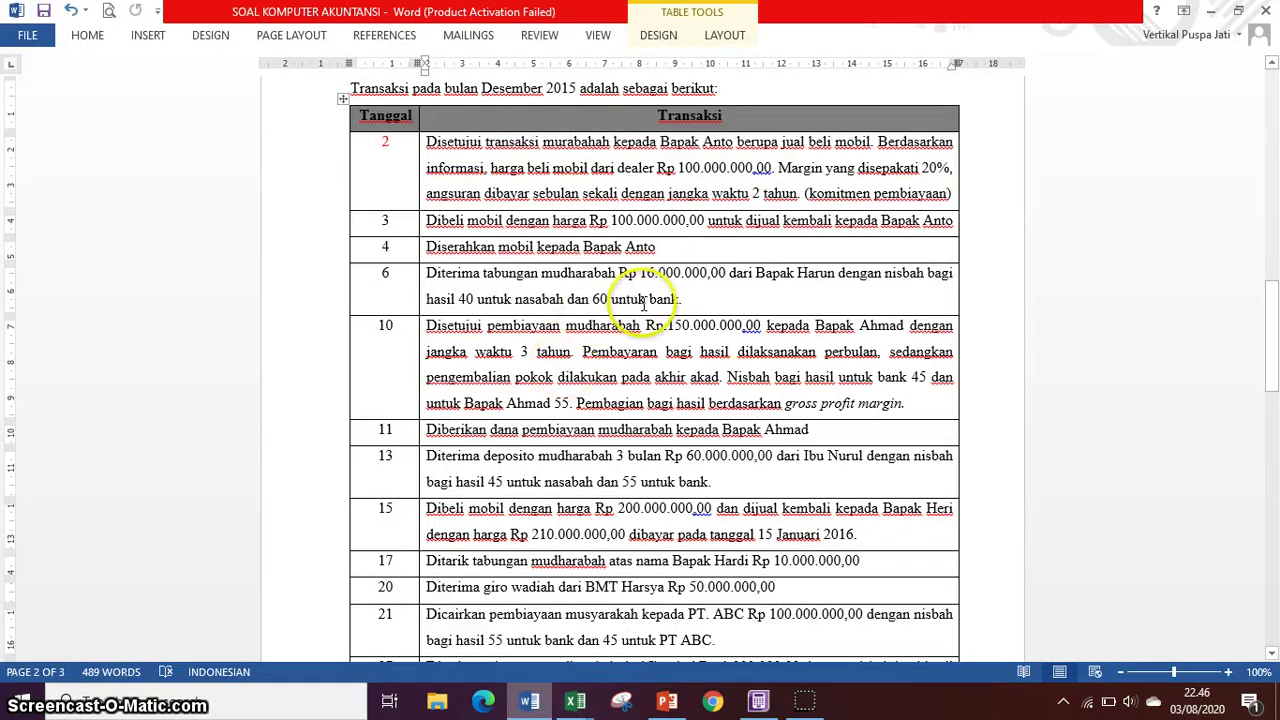
pyautogui.click(529, 700)
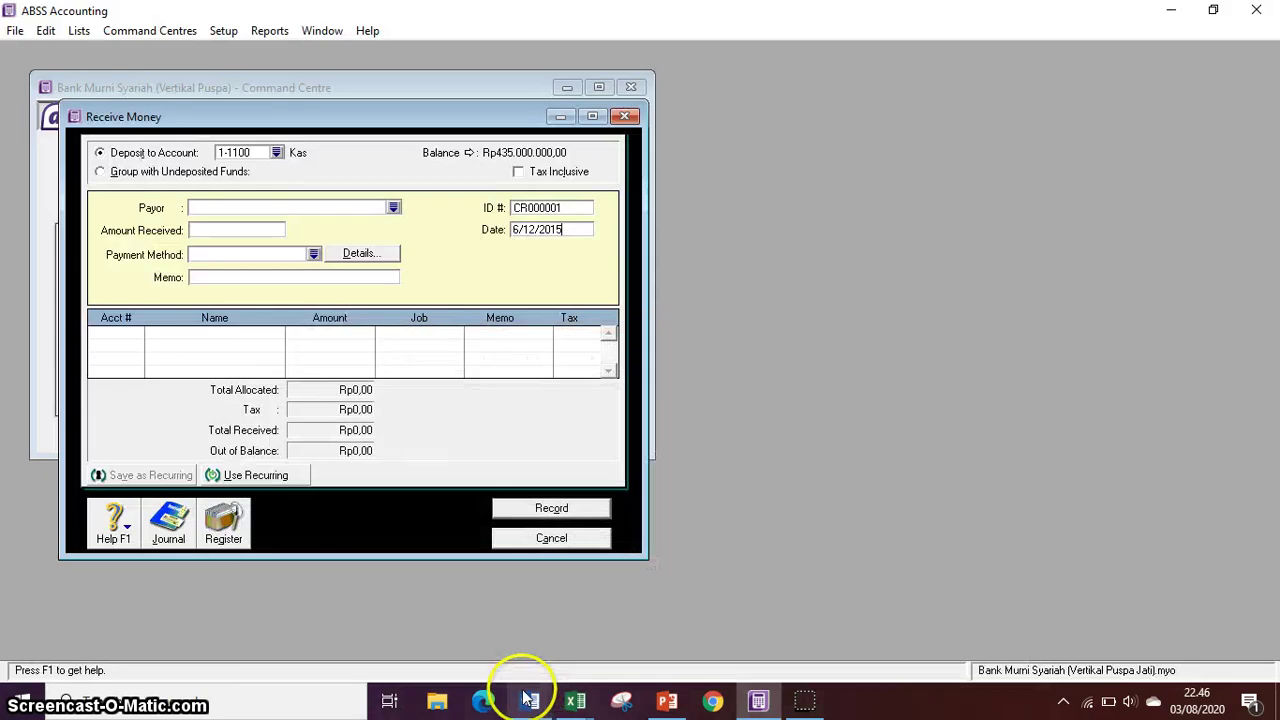
pyautogui.write('4')
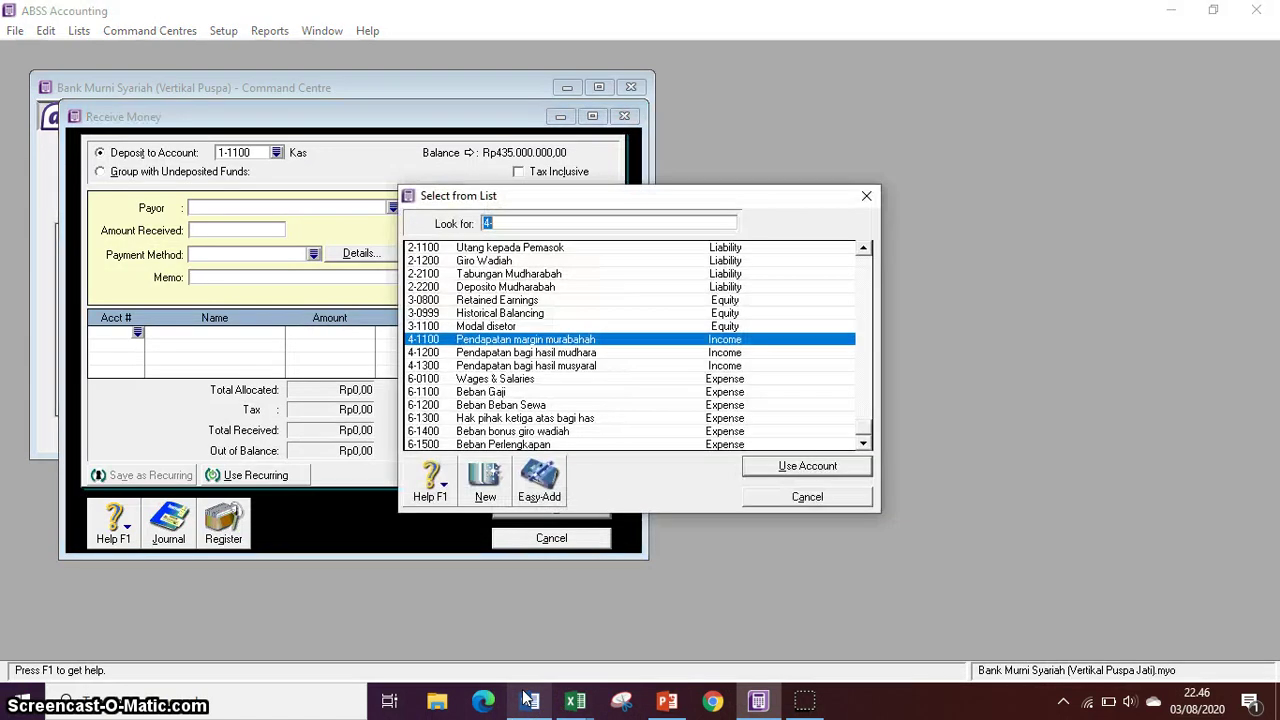
pyautogui.write('2-2100')
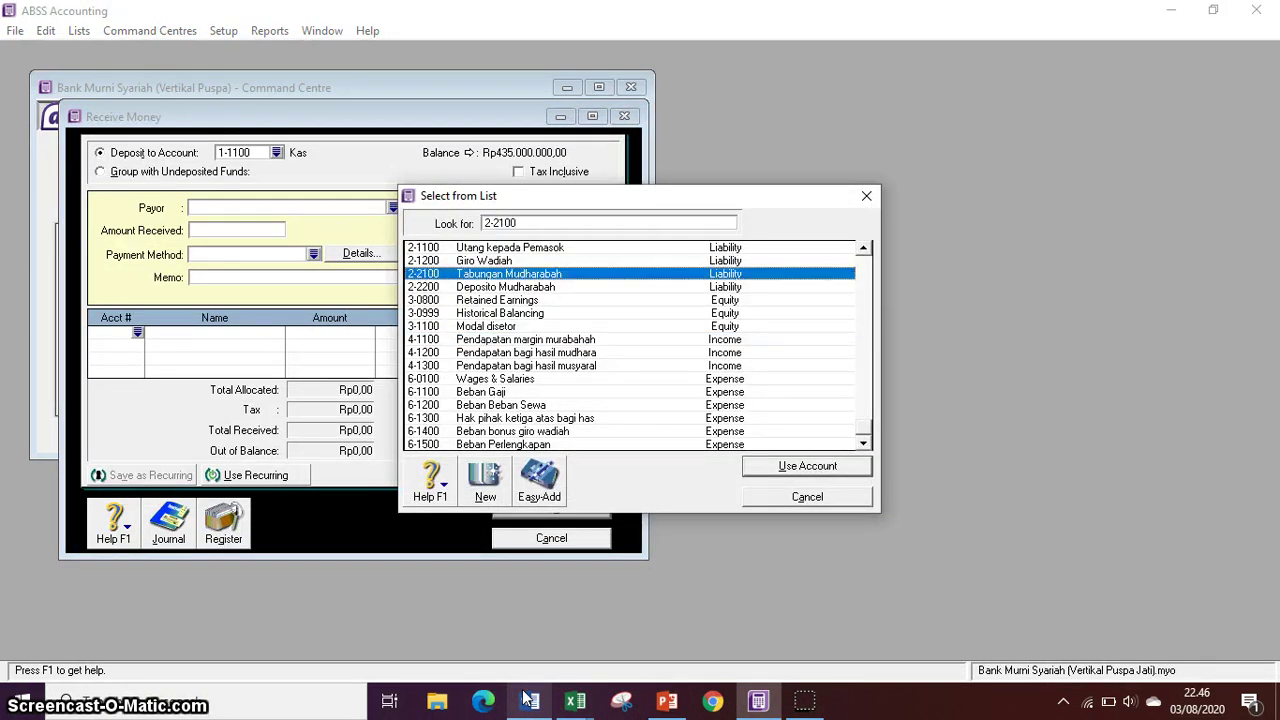
pyautogui.press('Return')
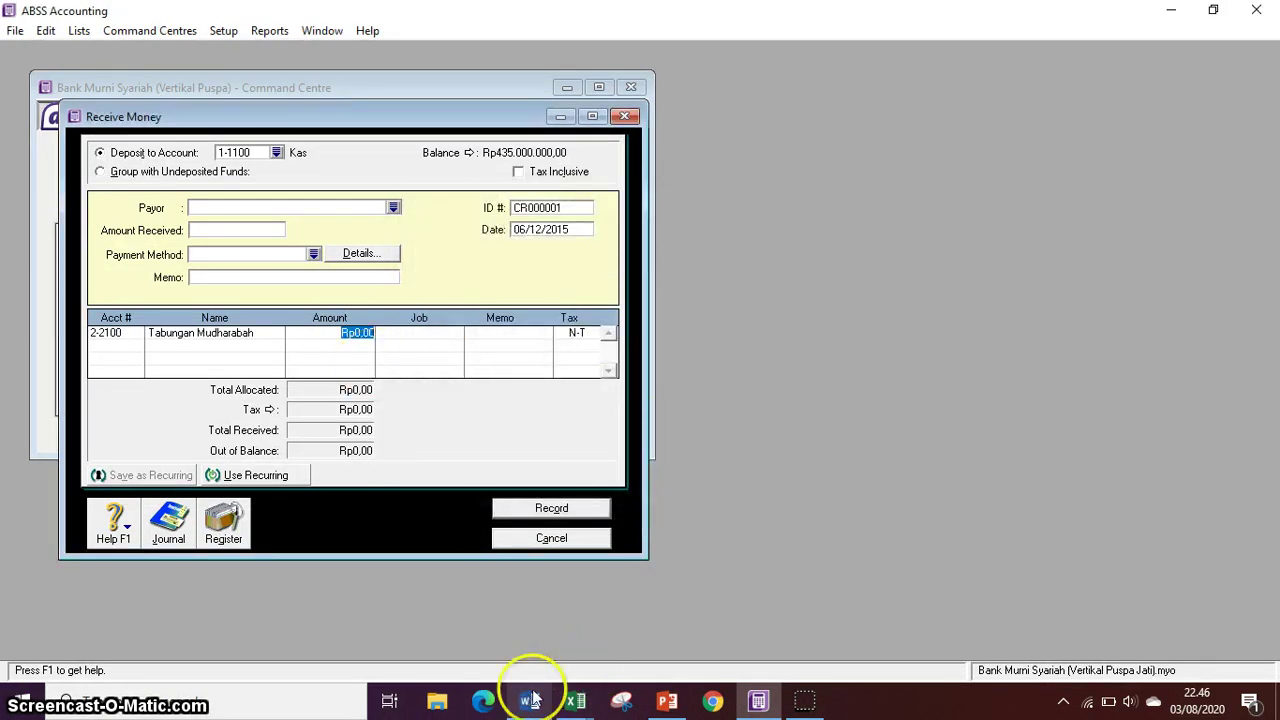
pyautogui.click(531, 700)
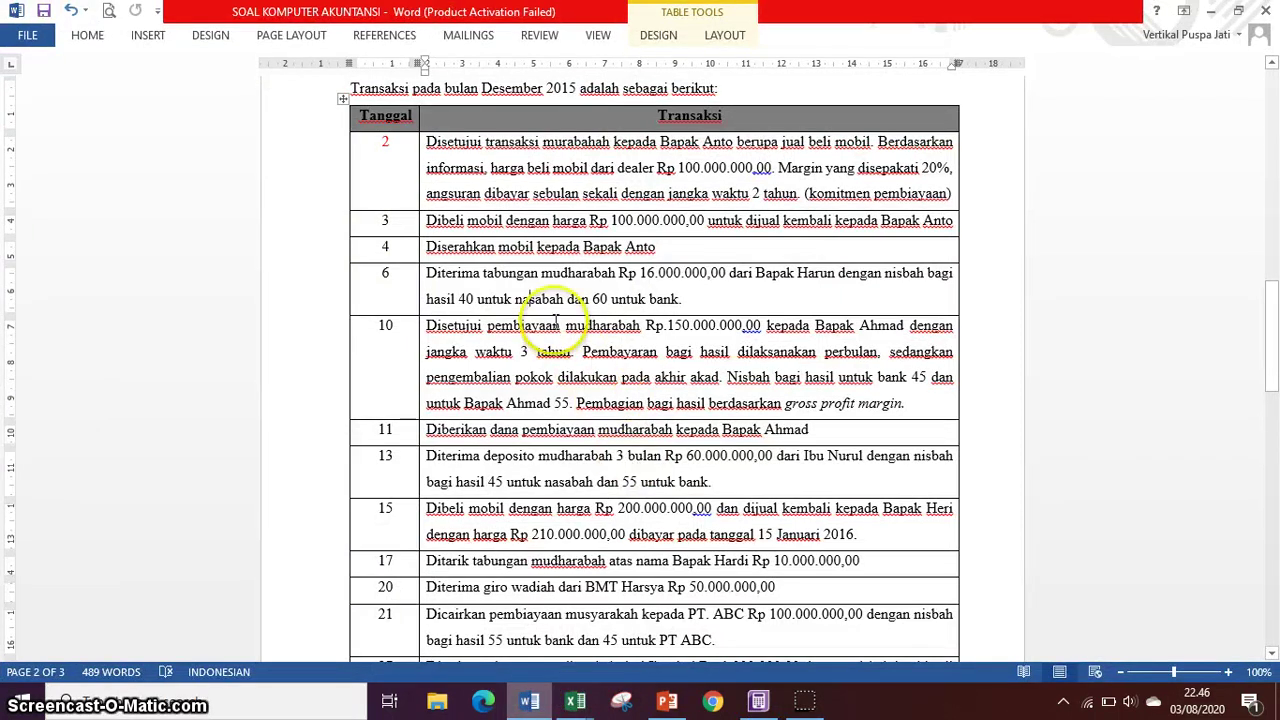
pyautogui.click(533, 701)
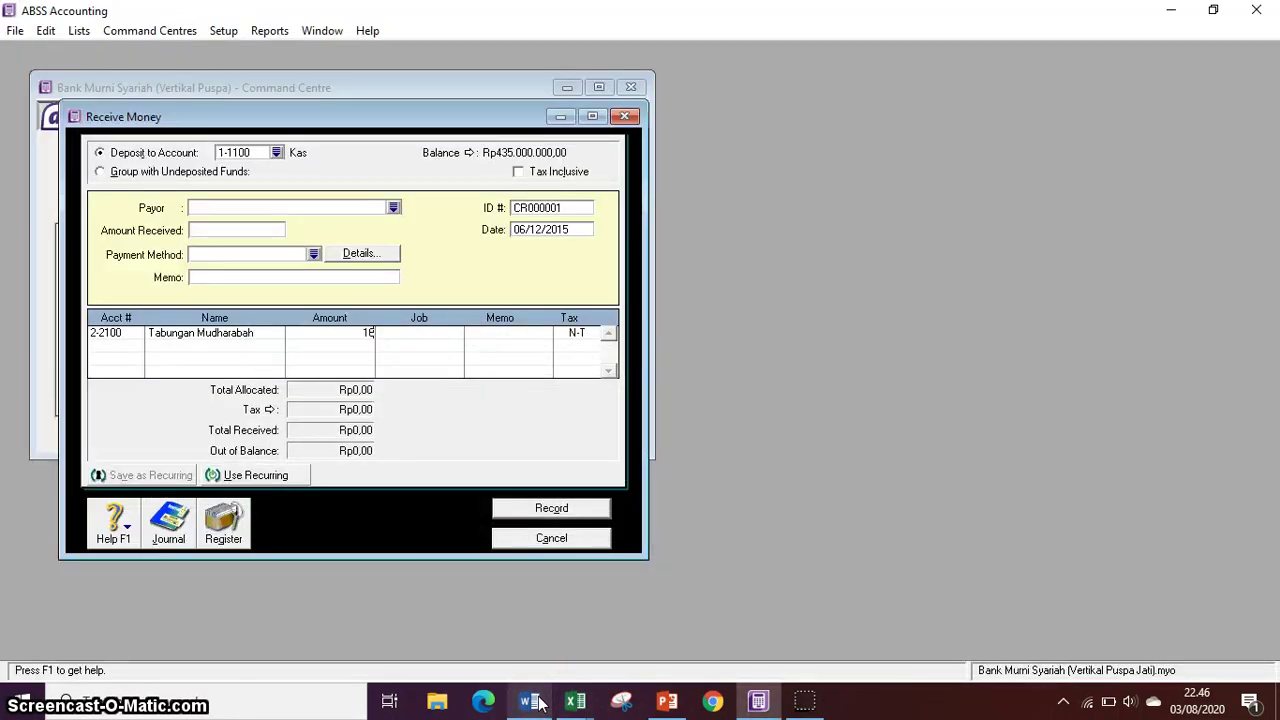
pyautogui.write('000.0')
pyautogui.press('Tab')
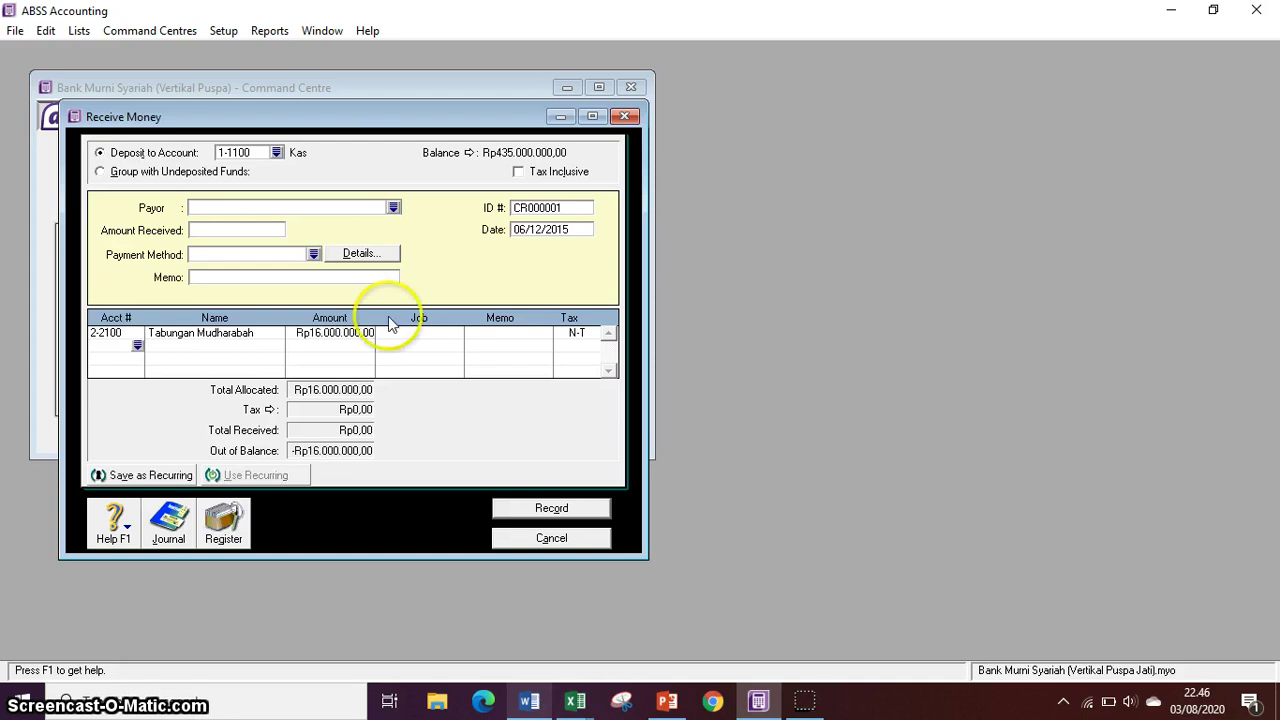
# Preview the transaction recap, close it and fill in the Amount Received as Rp16.000.000.
pyautogui.hotkey('ctrl', 'r')
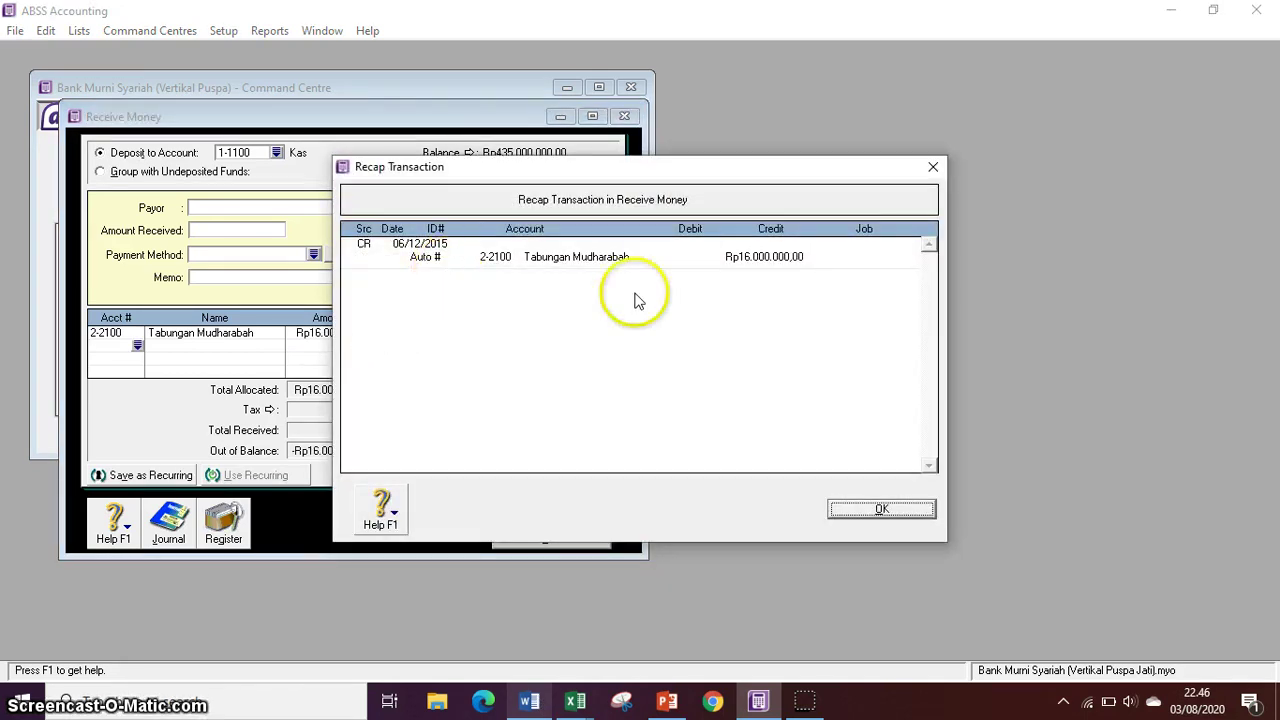
pyautogui.click(931, 166)
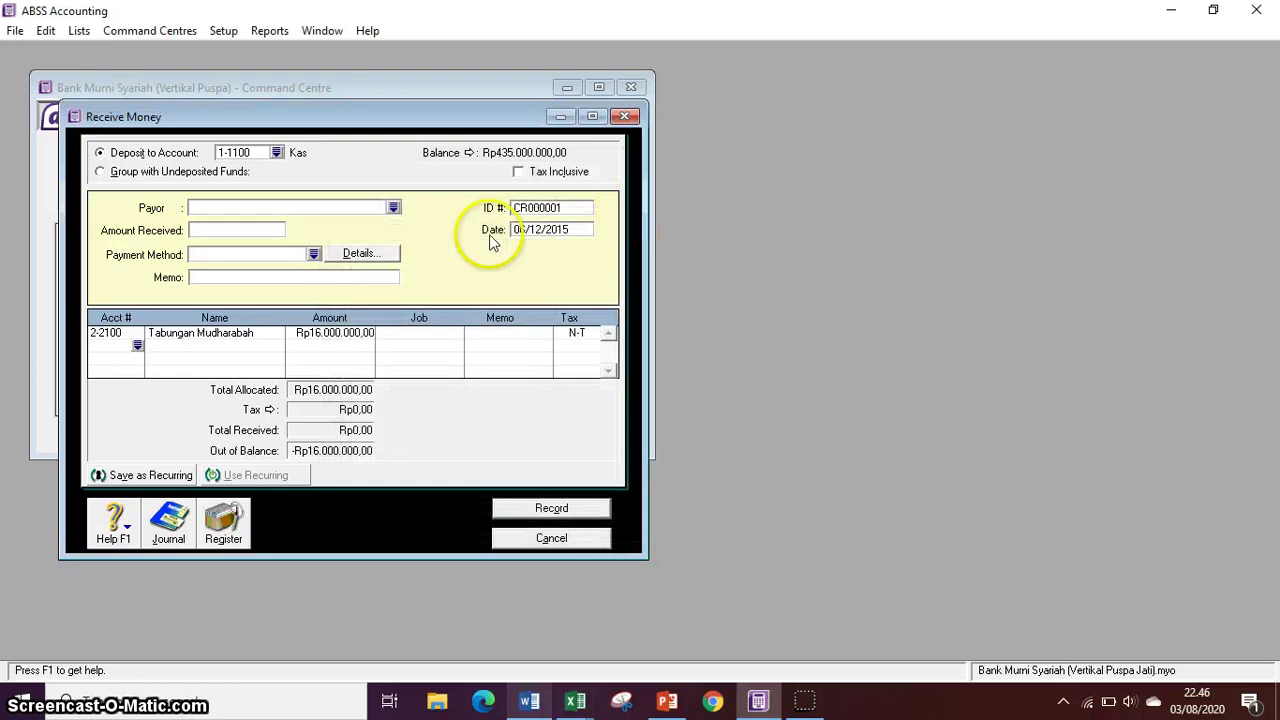
pyautogui.click(263, 230)
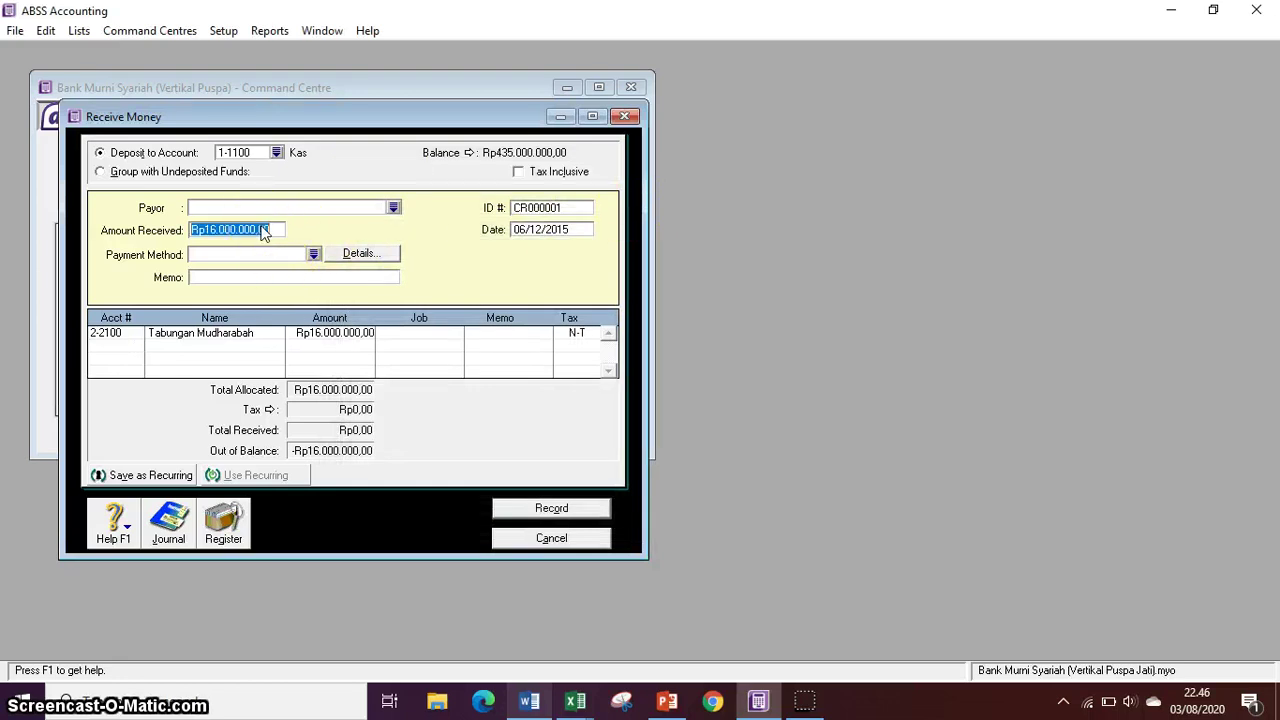
pyautogui.press('Tab')
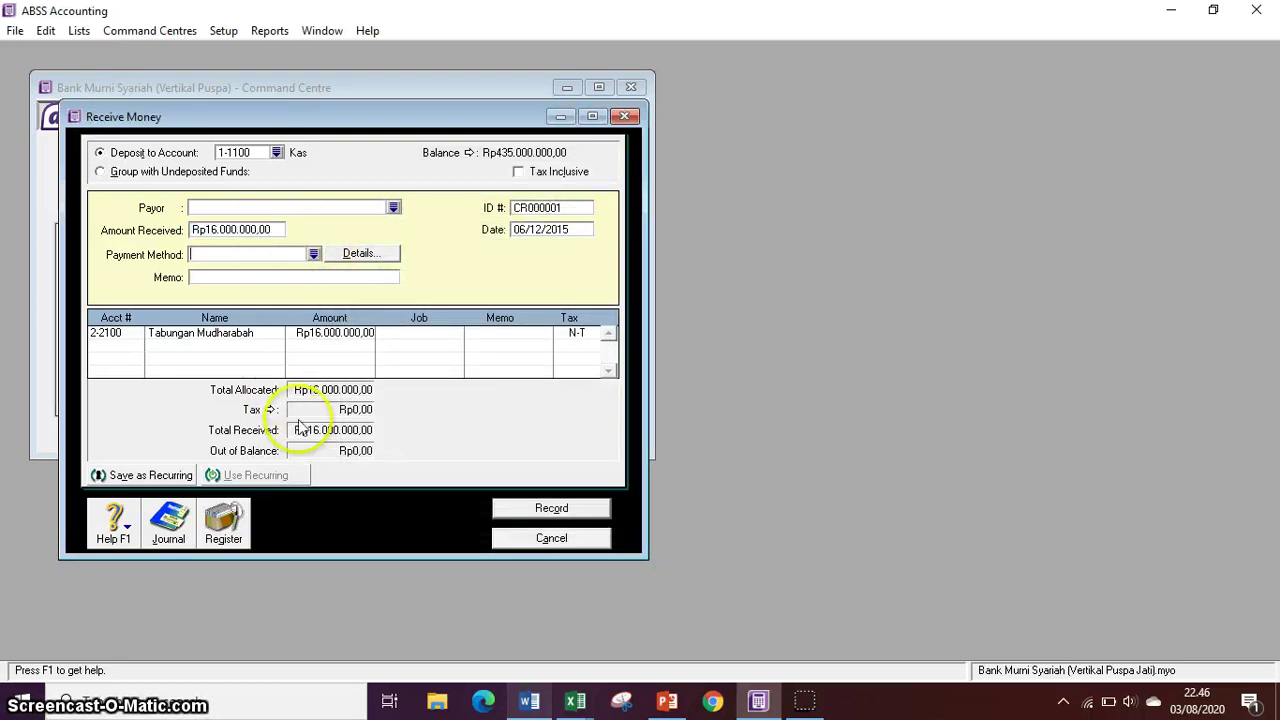
# Review the recap's debit and credit lines, record the receipt and close the Receive Money form.
pyautogui.hotkey('ctrl', 'r')
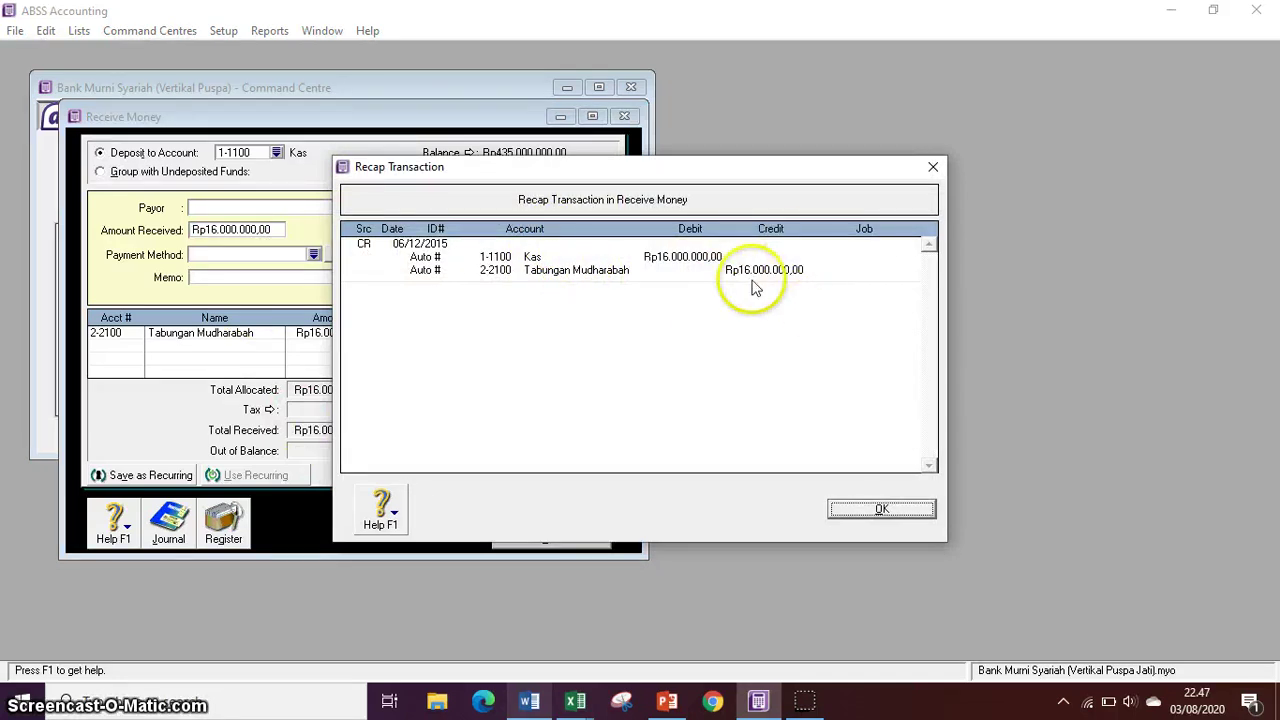
pyautogui.click(929, 172)
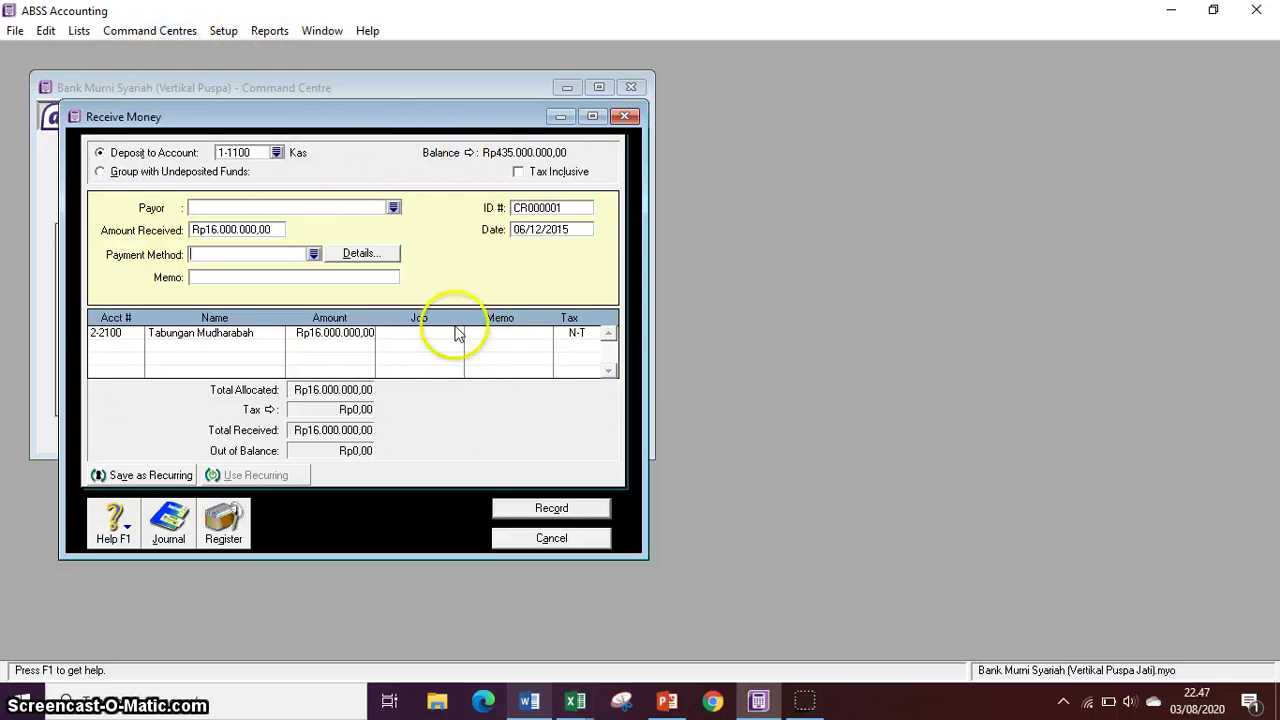
pyautogui.click(568, 506)
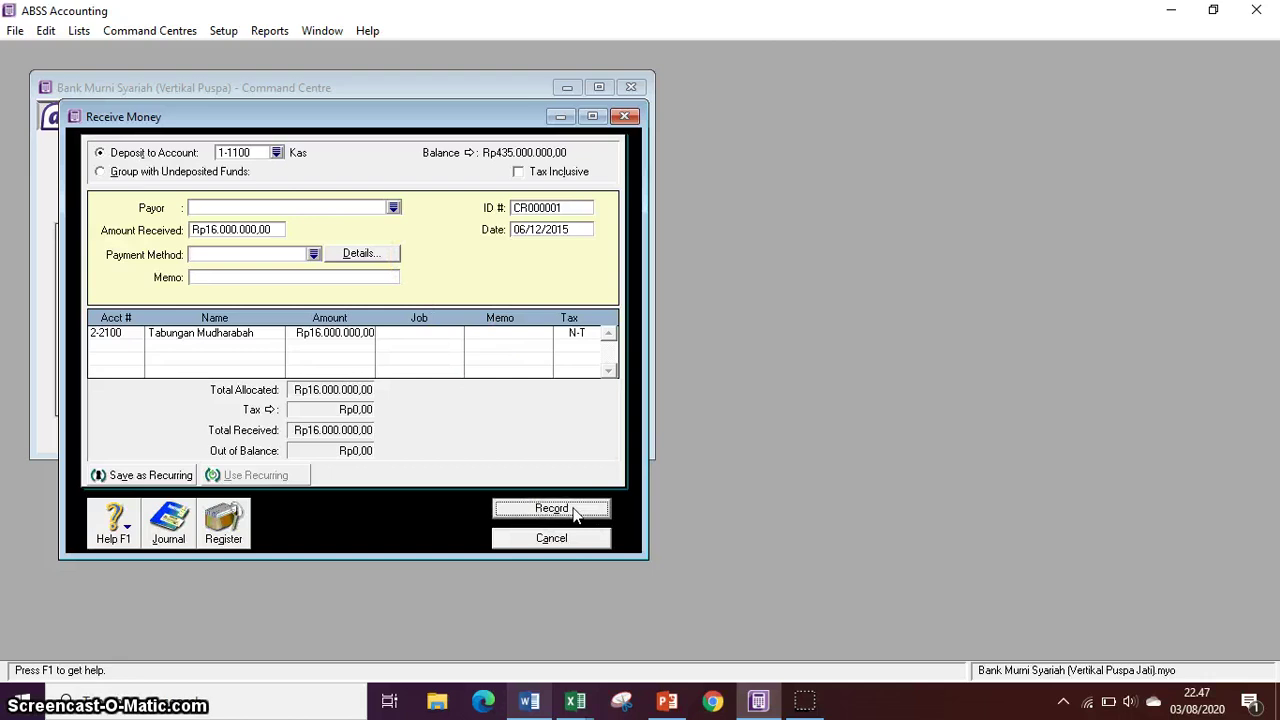
pyautogui.click(583, 537)
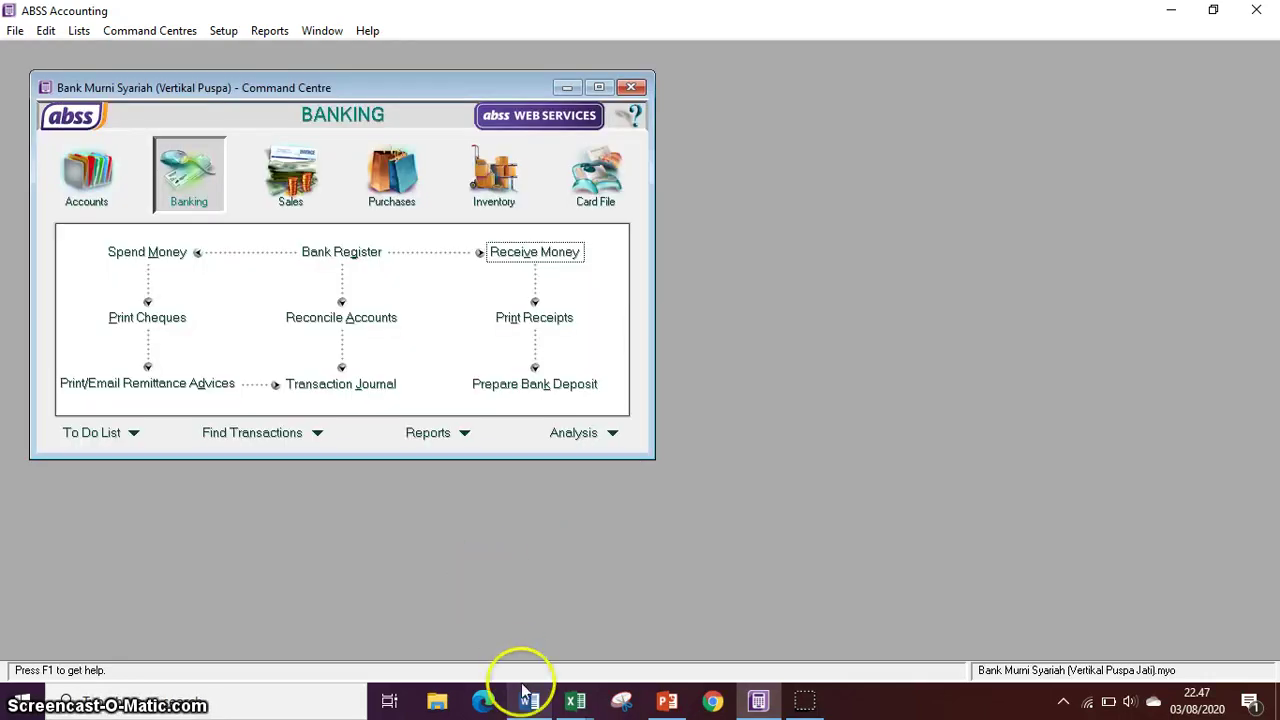
# Read the 10 and 11 December mudharabah financing transactions in the Word transaction list.
pyautogui.click(524, 690)
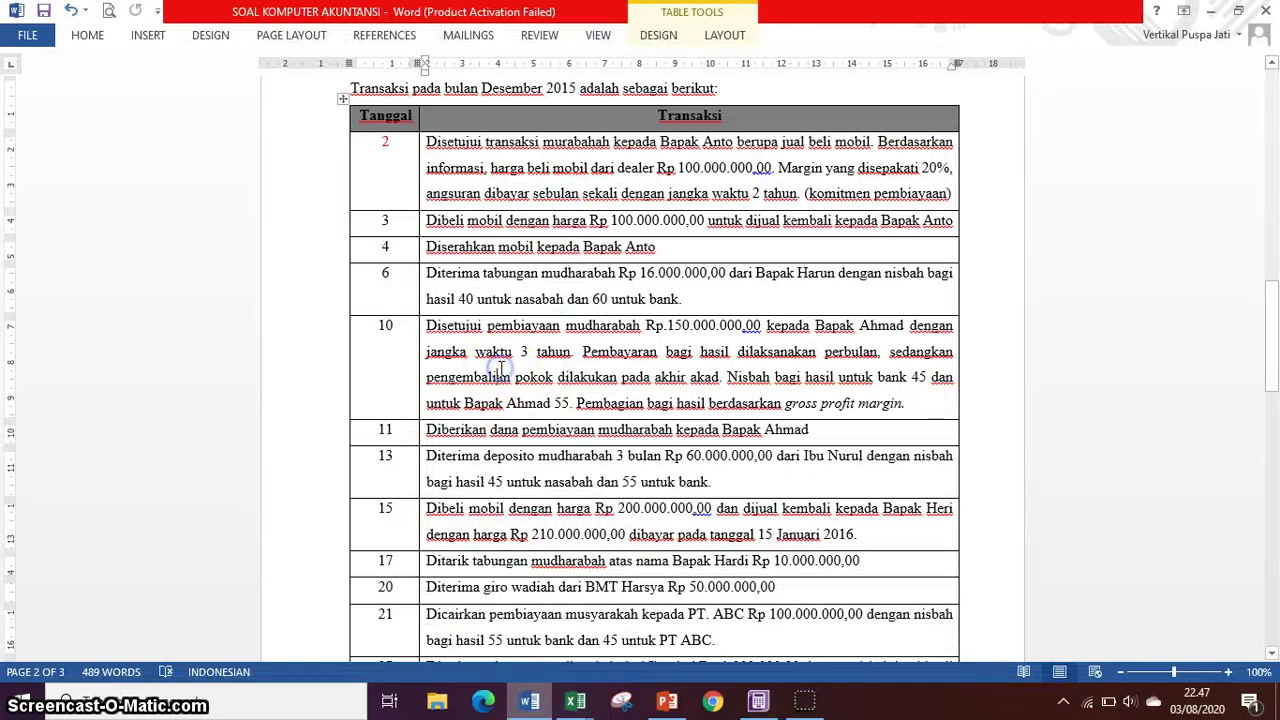
pyautogui.click(503, 278)
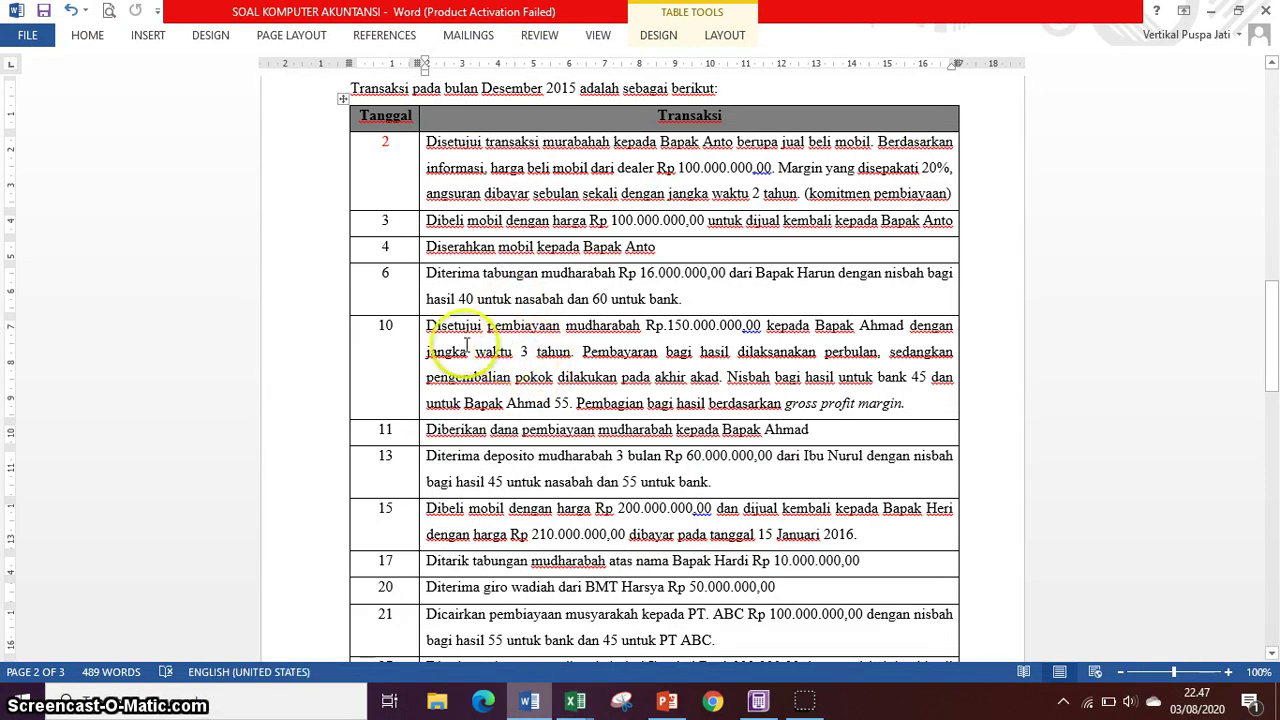
pyautogui.moveTo(429, 330); pyautogui.dragTo(670, 336)
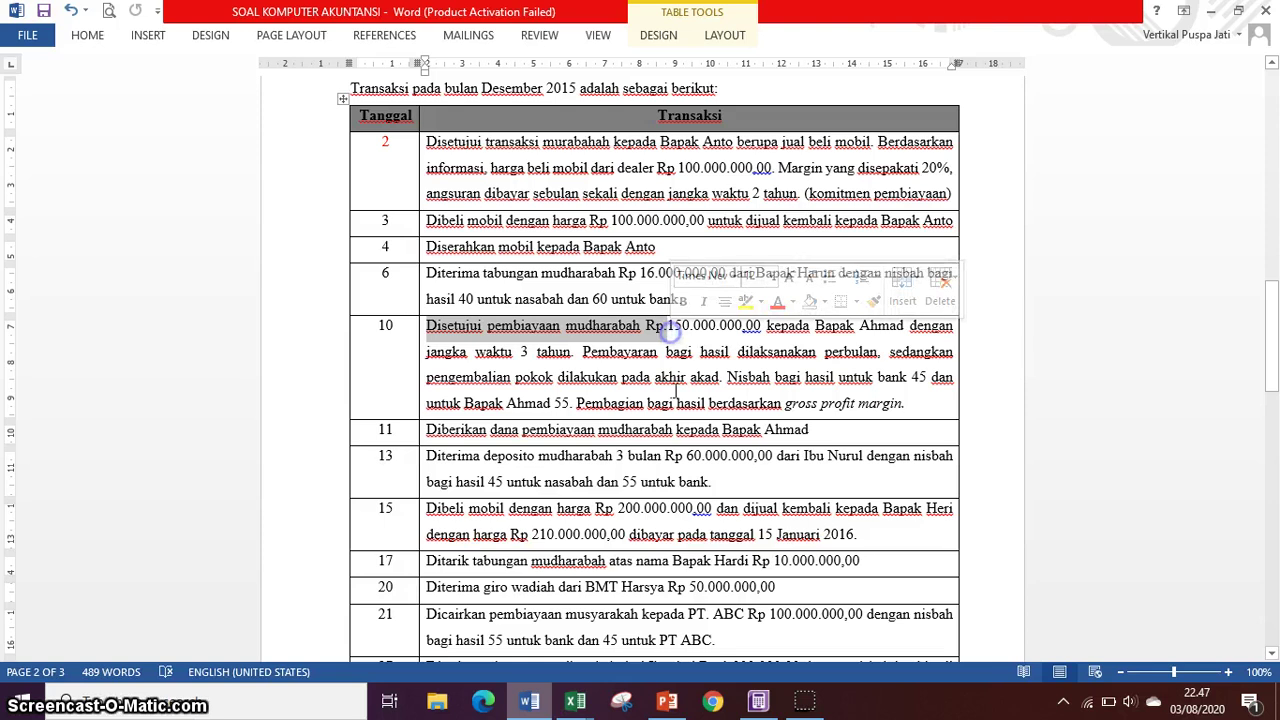
pyautogui.scroll(-2, 672, 365)
pyautogui.scroll(-2, 675, 392)
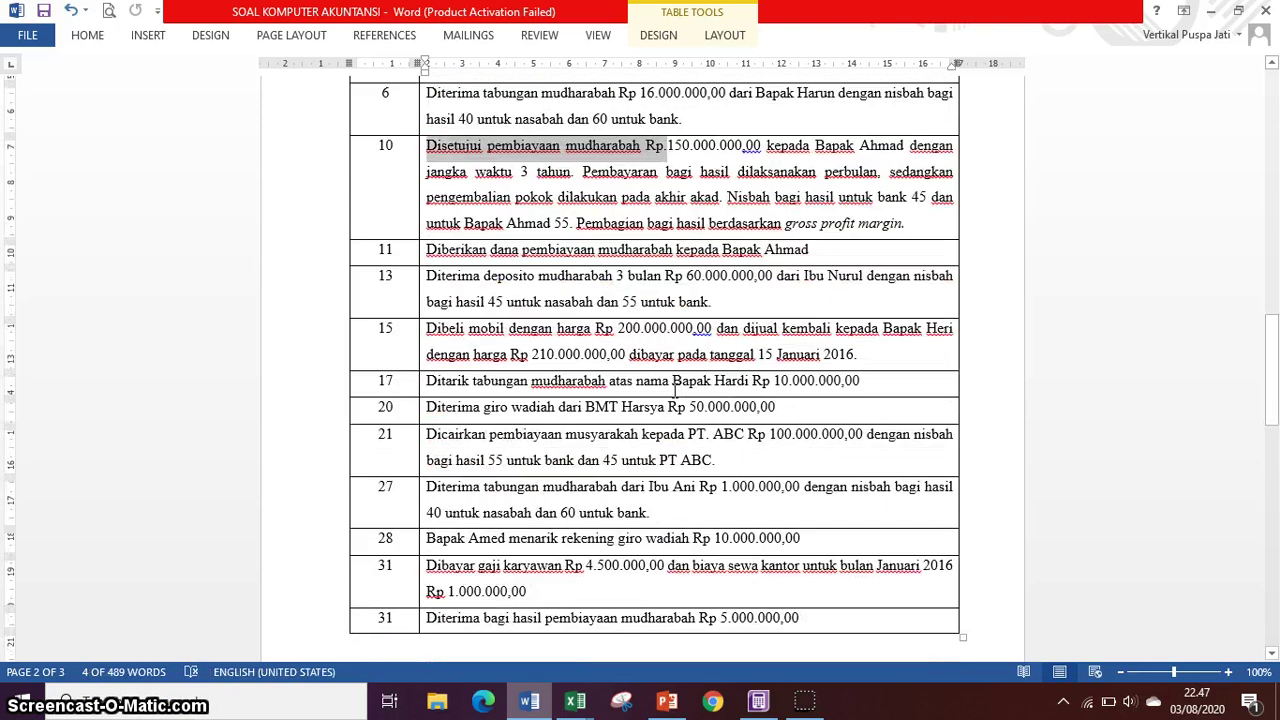
pyautogui.click(477, 204)
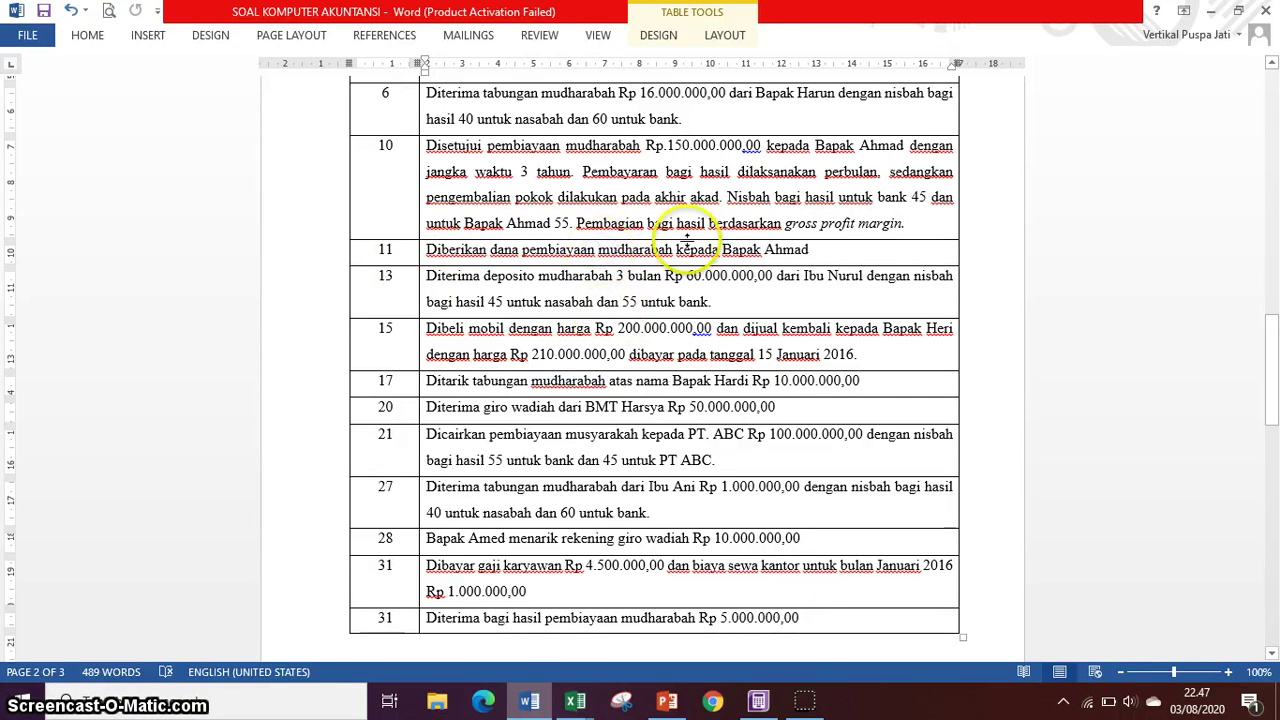
pyautogui.click(731, 148)
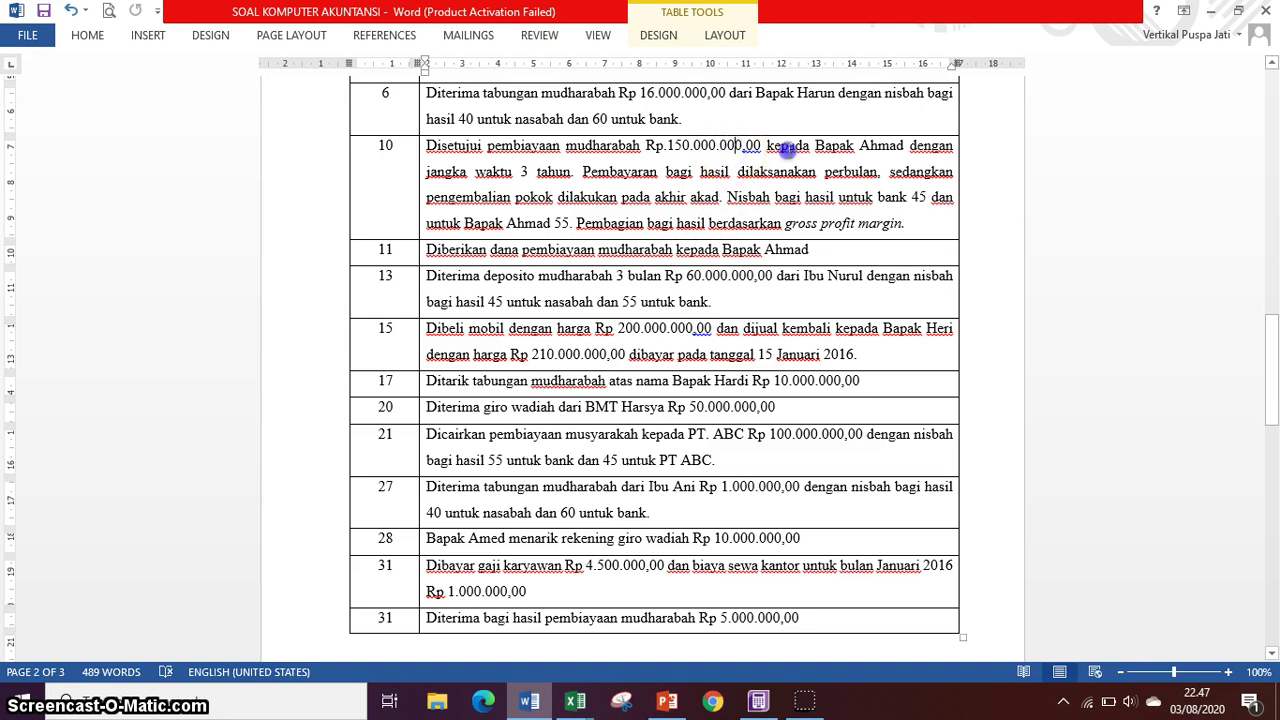
pyautogui.moveTo(815, 147); pyautogui.dragTo(894, 146)
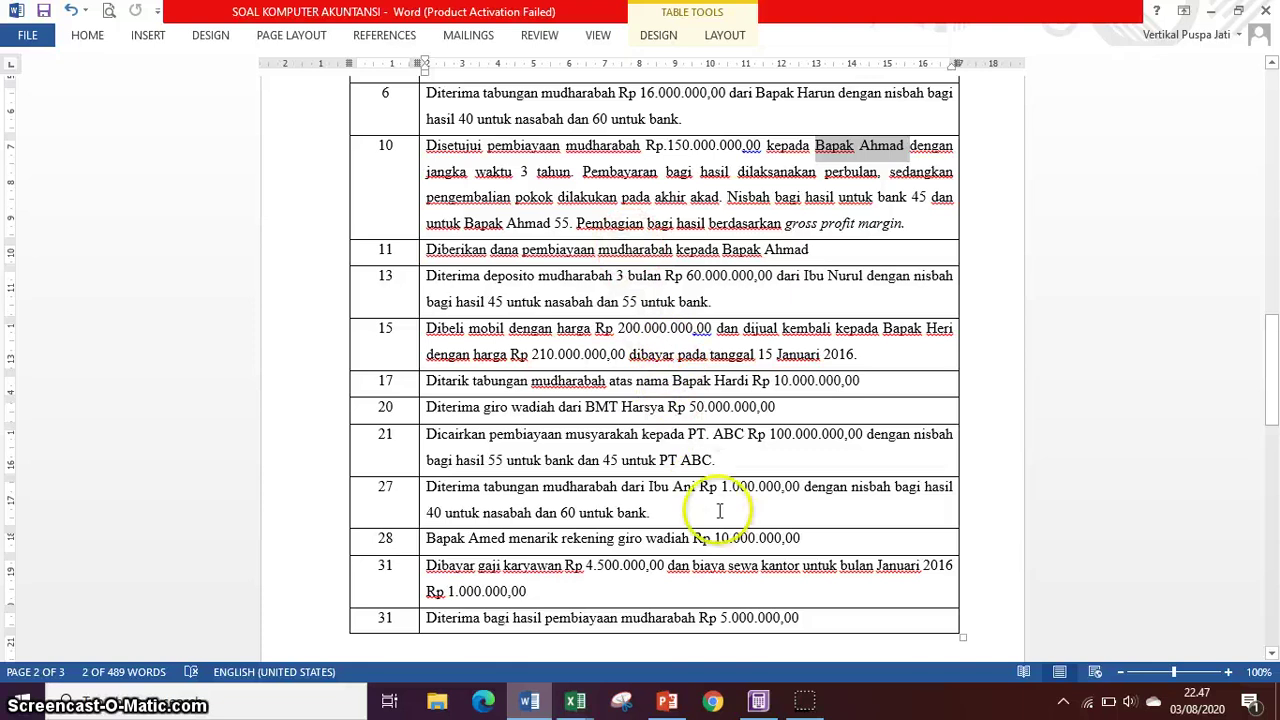
# Check the PowerPoint guide for the ABSS menu covering disbursement of mudharabah financing (Pencairan Pembiayaan Mudharabah).
pyautogui.click(757, 697)
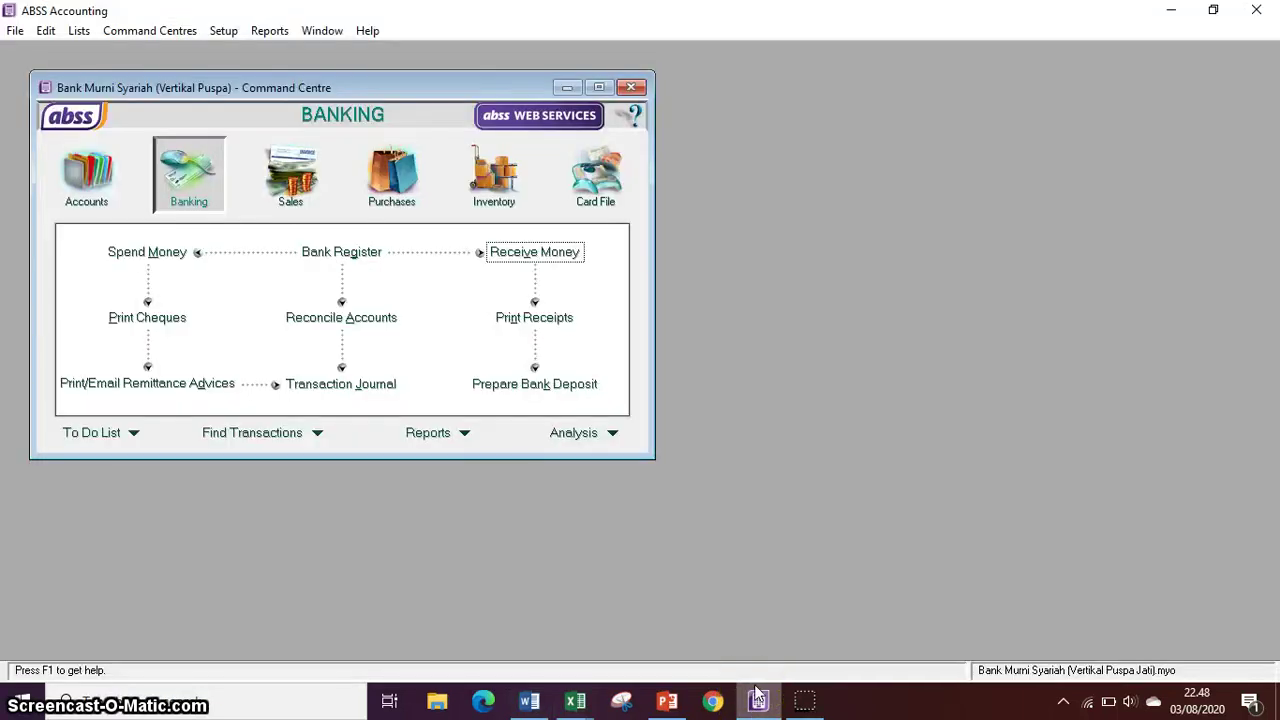
pyautogui.click(669, 700)
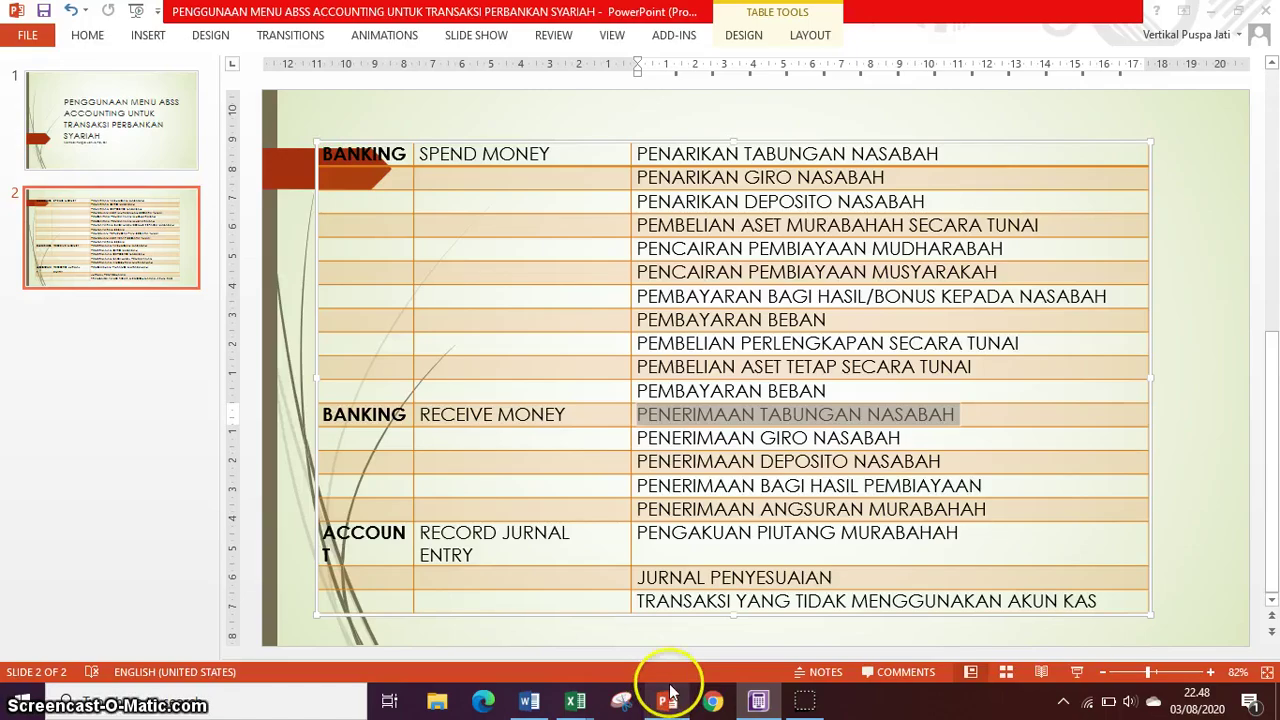
pyautogui.click(680, 452)
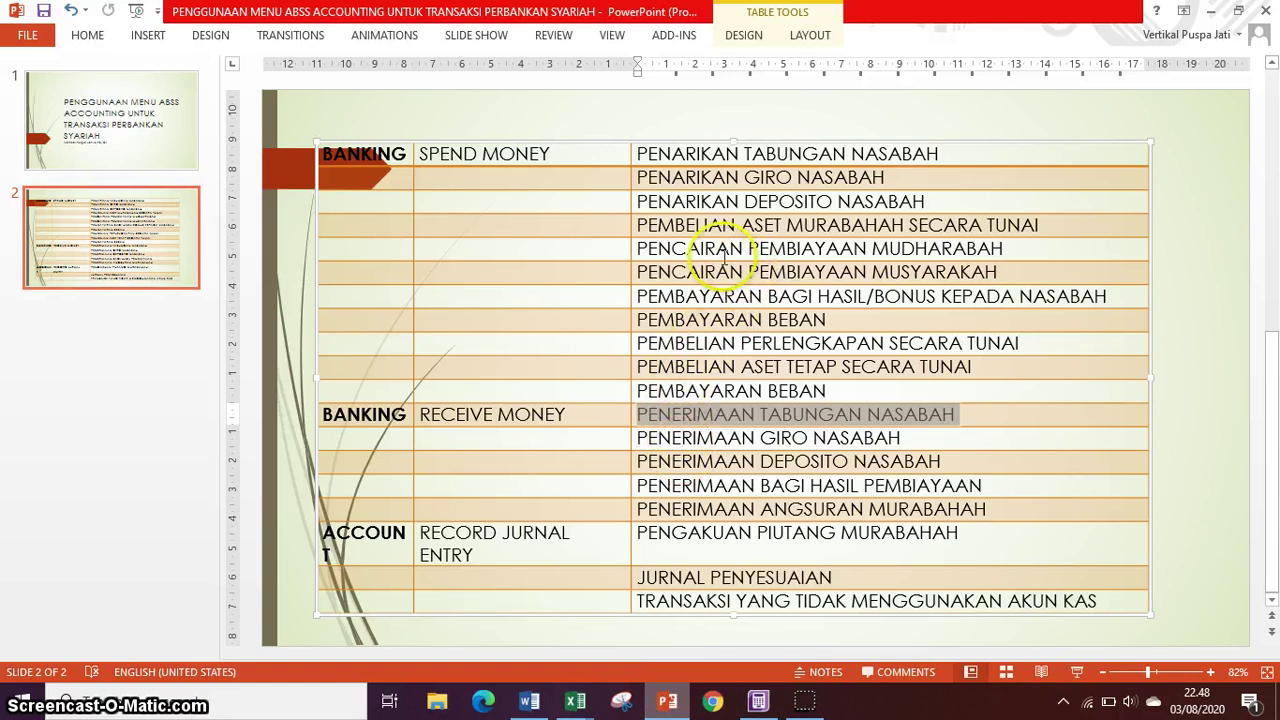
pyautogui.click(666, 253)
pyautogui.moveTo(666, 253); pyautogui.dragTo(925, 248)
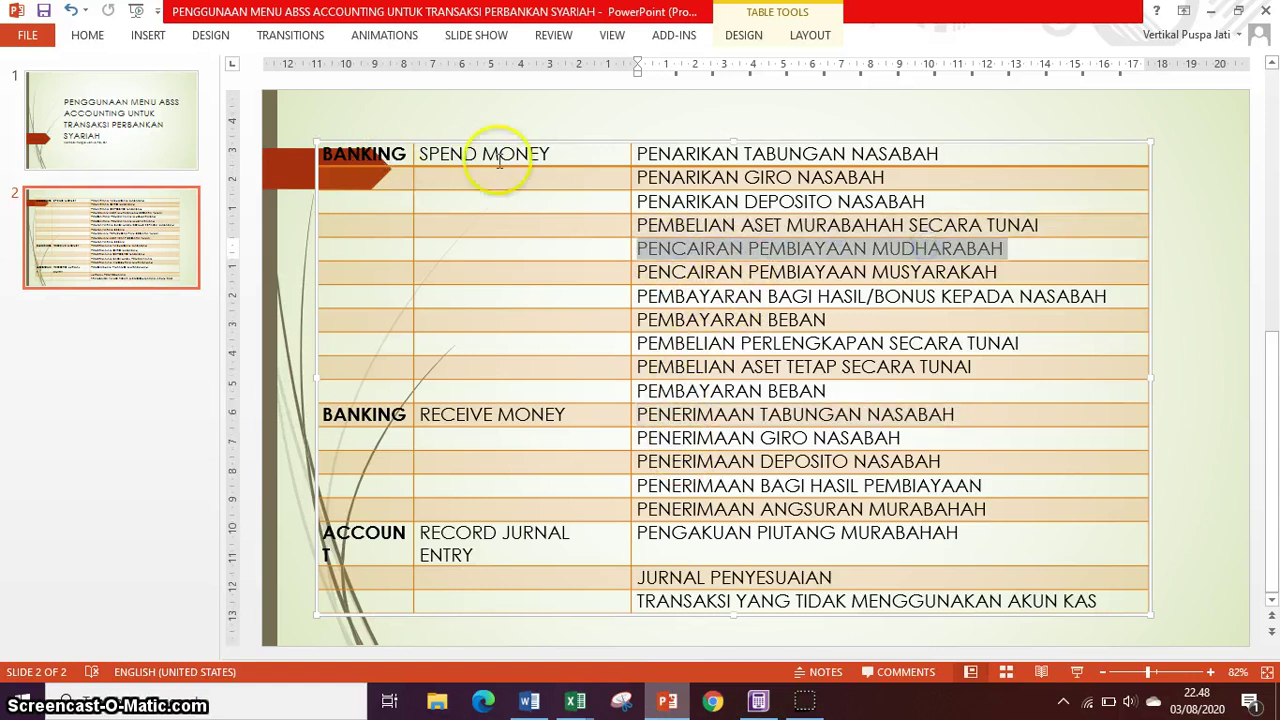
# Switch to ABSS Accounting and start a Spend Money entry paid from the Kas account (1-1100).
pyautogui.click(664, 696)
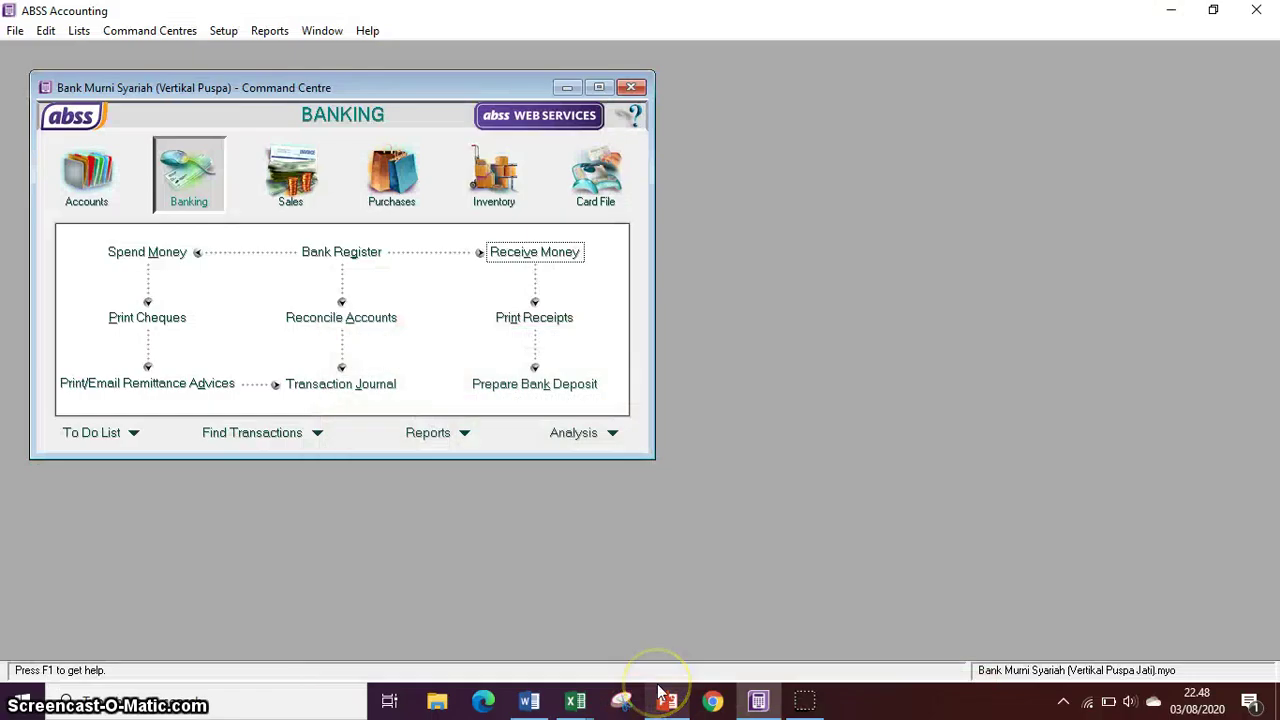
pyautogui.click(147, 252)
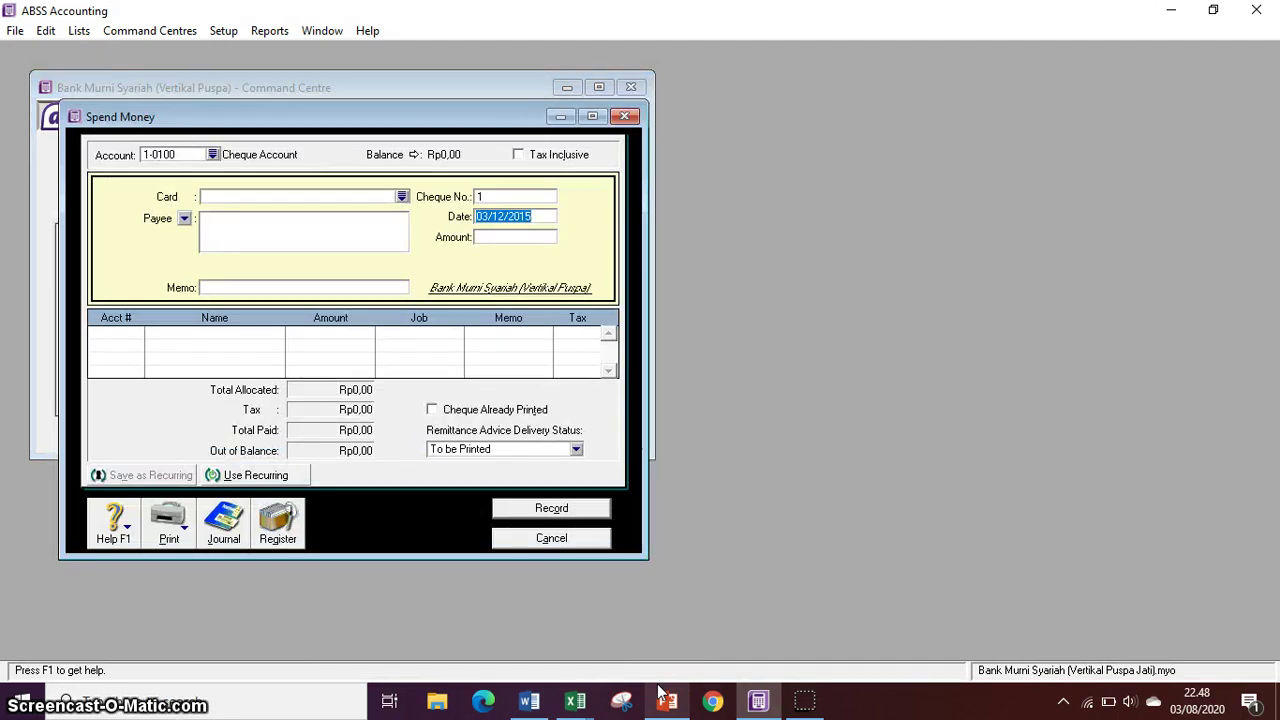
pyautogui.click(213, 154)
pyautogui.click(460, 274)
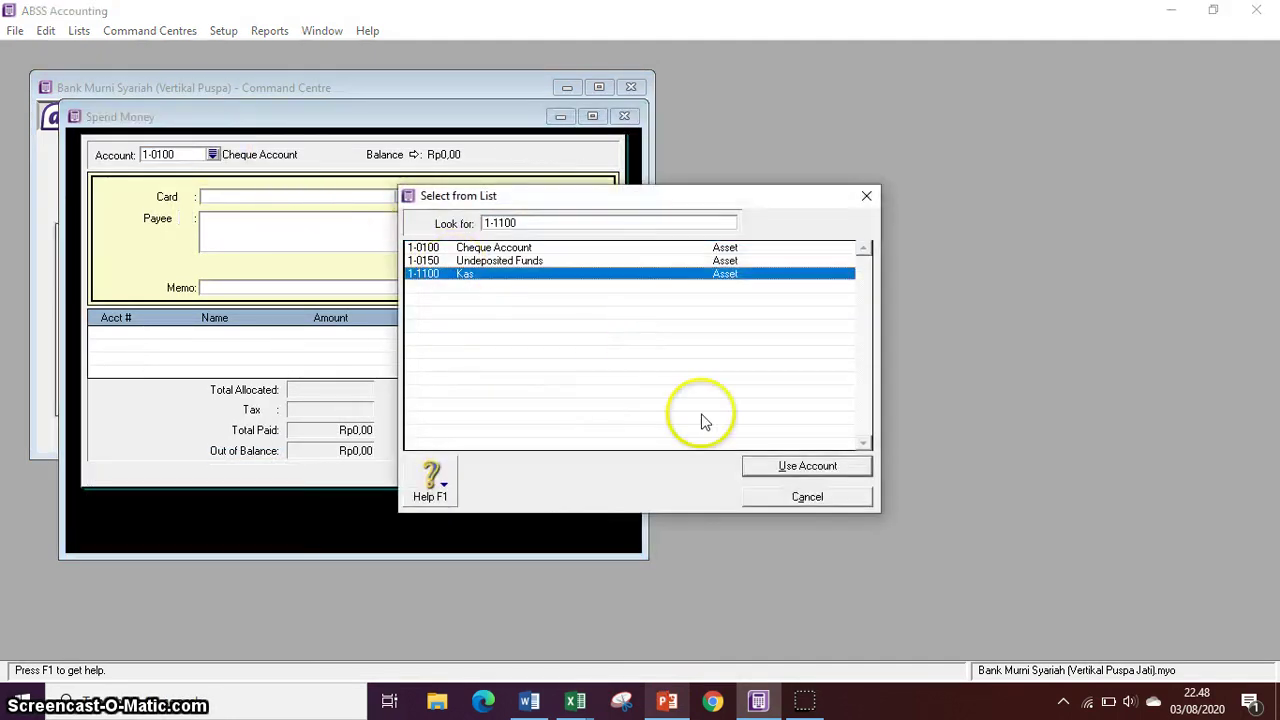
pyautogui.click(766, 465)
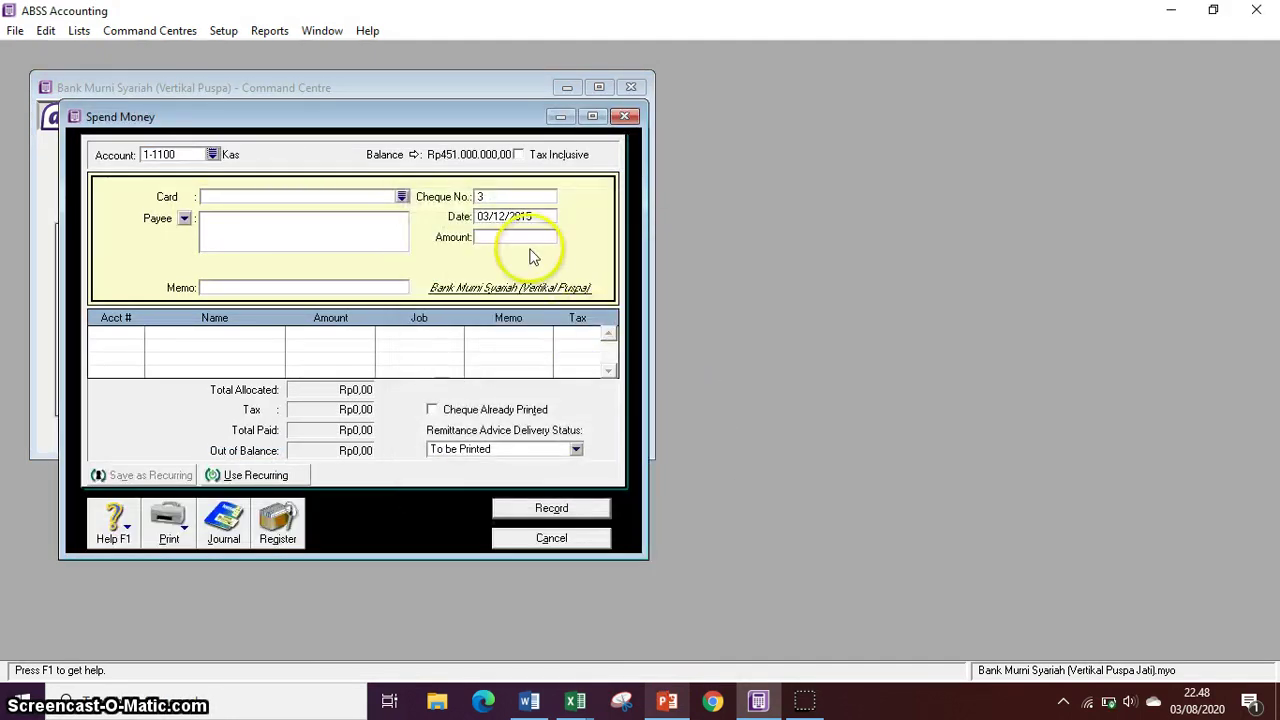
# Check the disbursement date in the Word transaction list and set the Spend Money date to 11/12/2015.
pyautogui.click(505, 198)
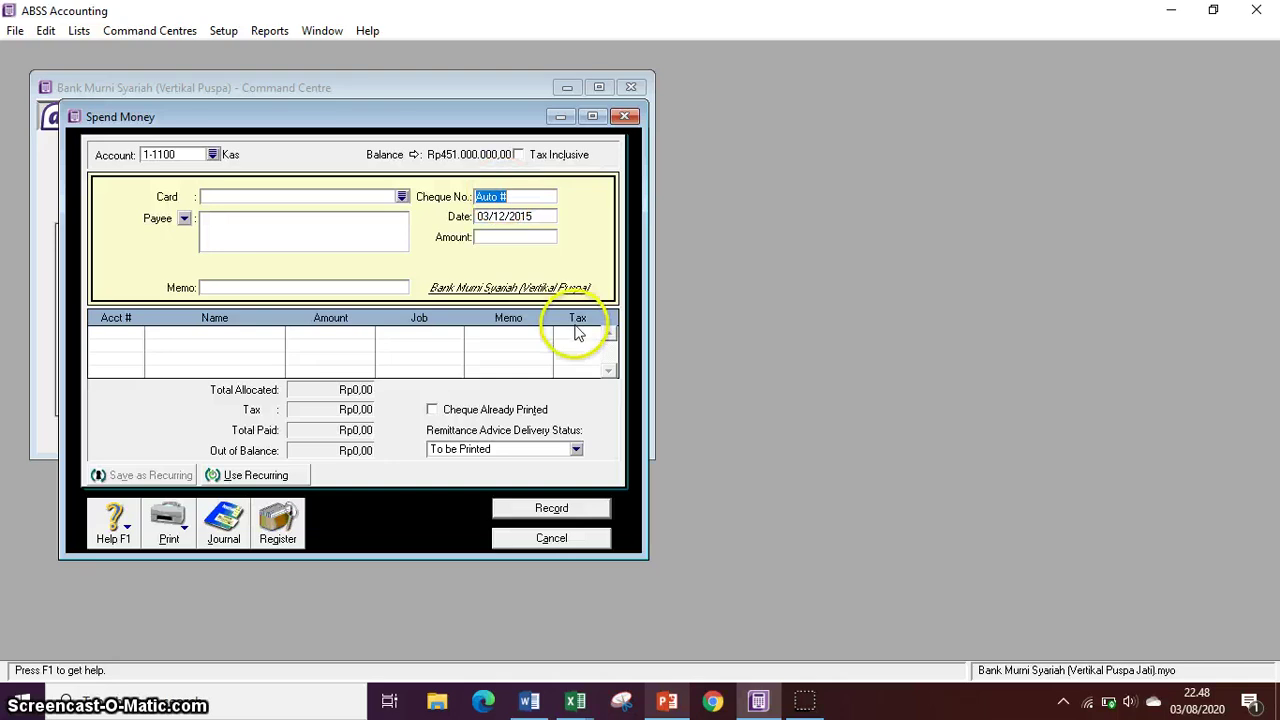
pyautogui.click(503, 216)
pyautogui.click(545, 708)
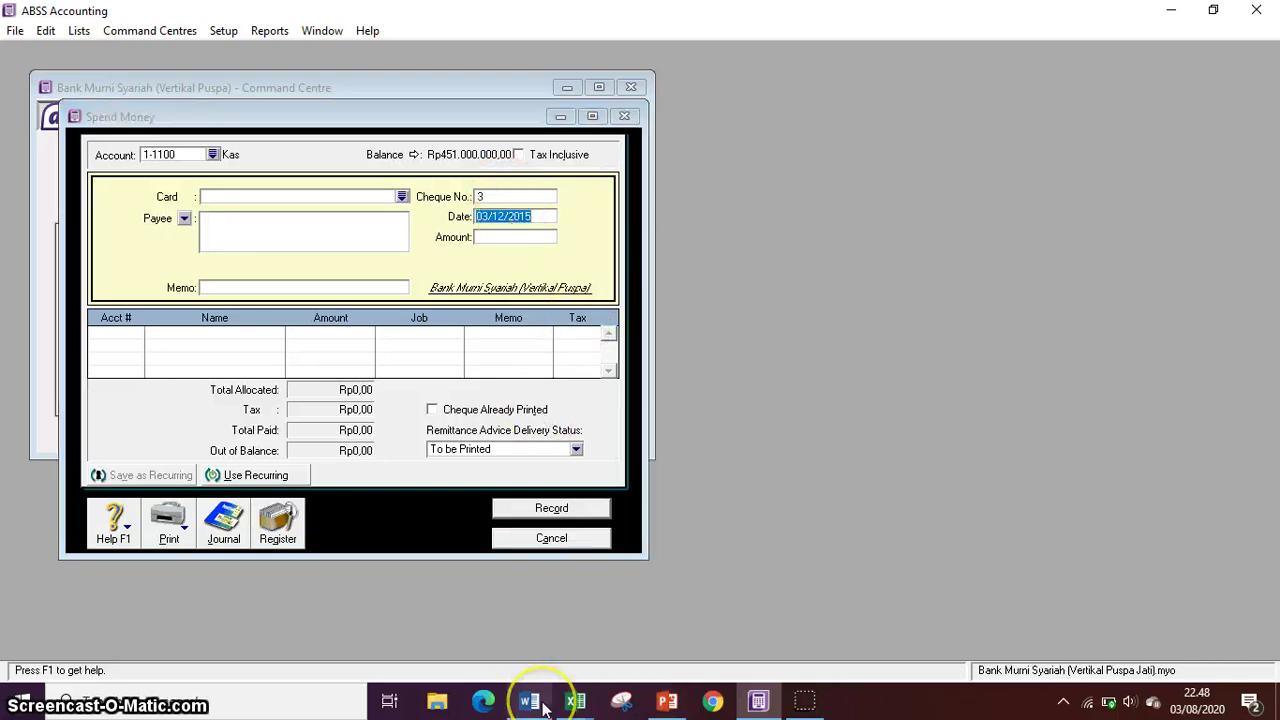
pyautogui.click(545, 706)
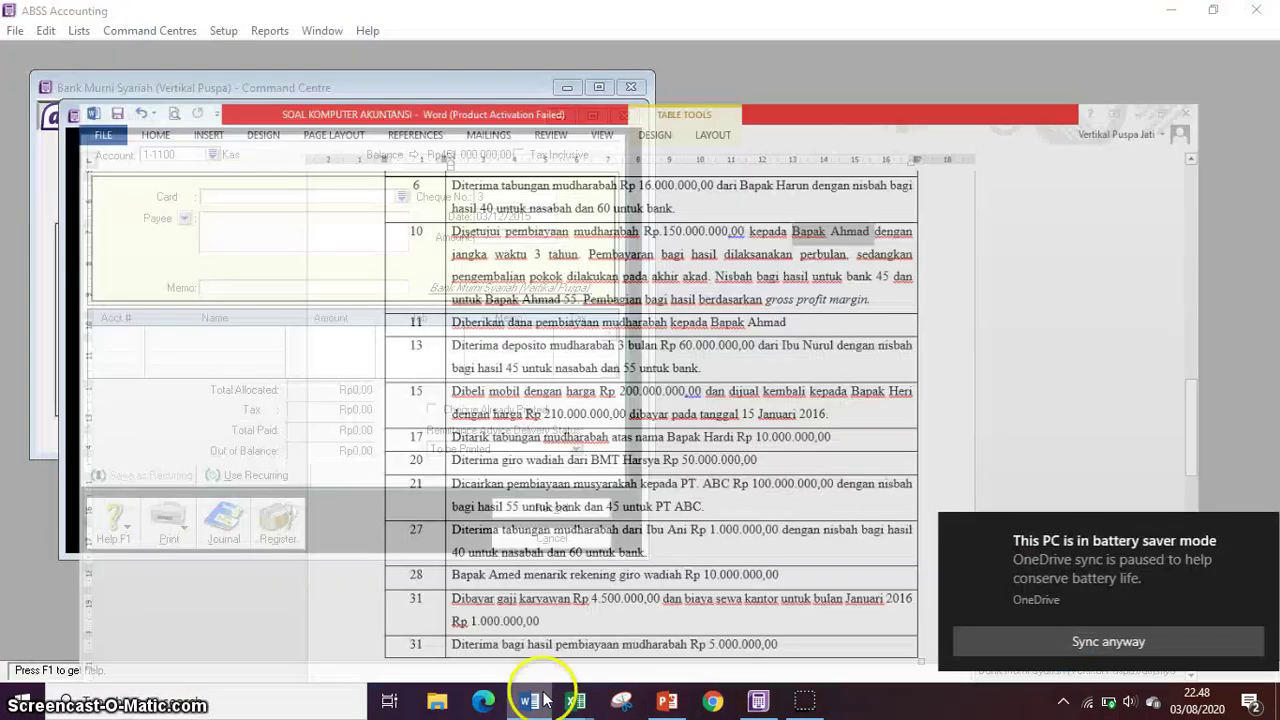
pyautogui.write('0')
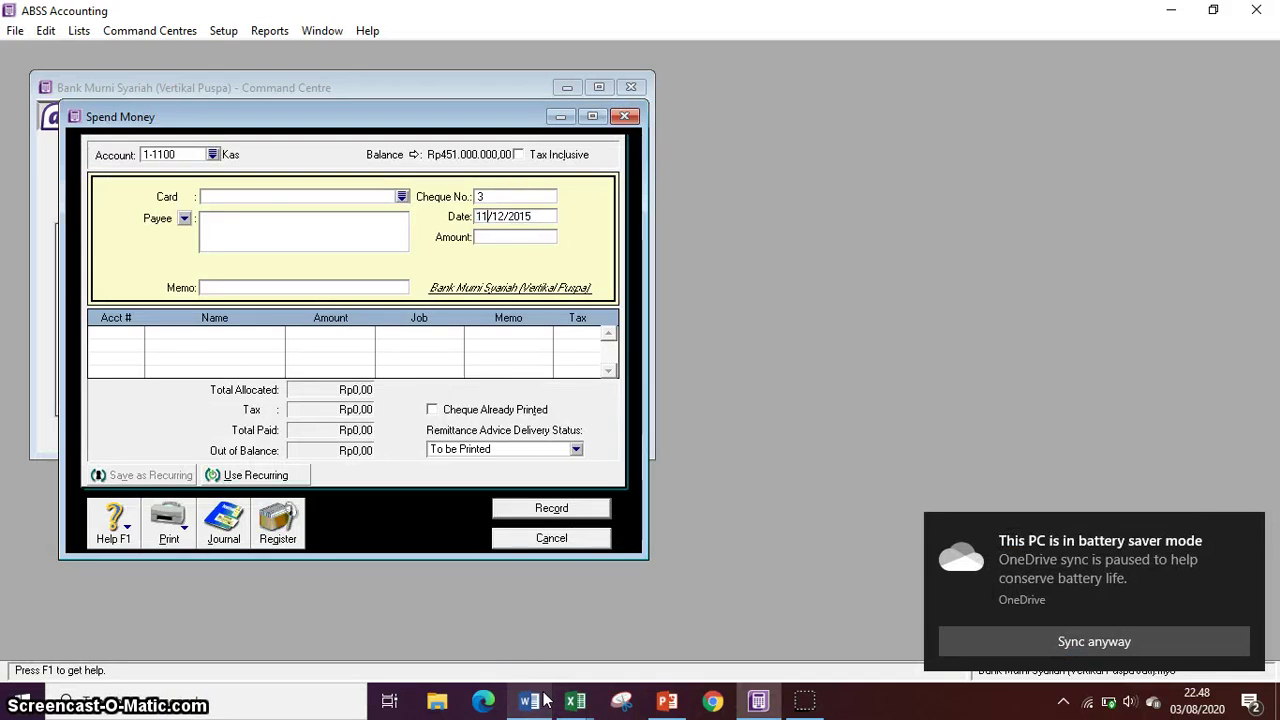
# Allocate the first Spend Money line to account 1-1500 Pembiayaan Mudharabah, checking the 11 December transaction in the Word list.
pyautogui.click(127, 335)
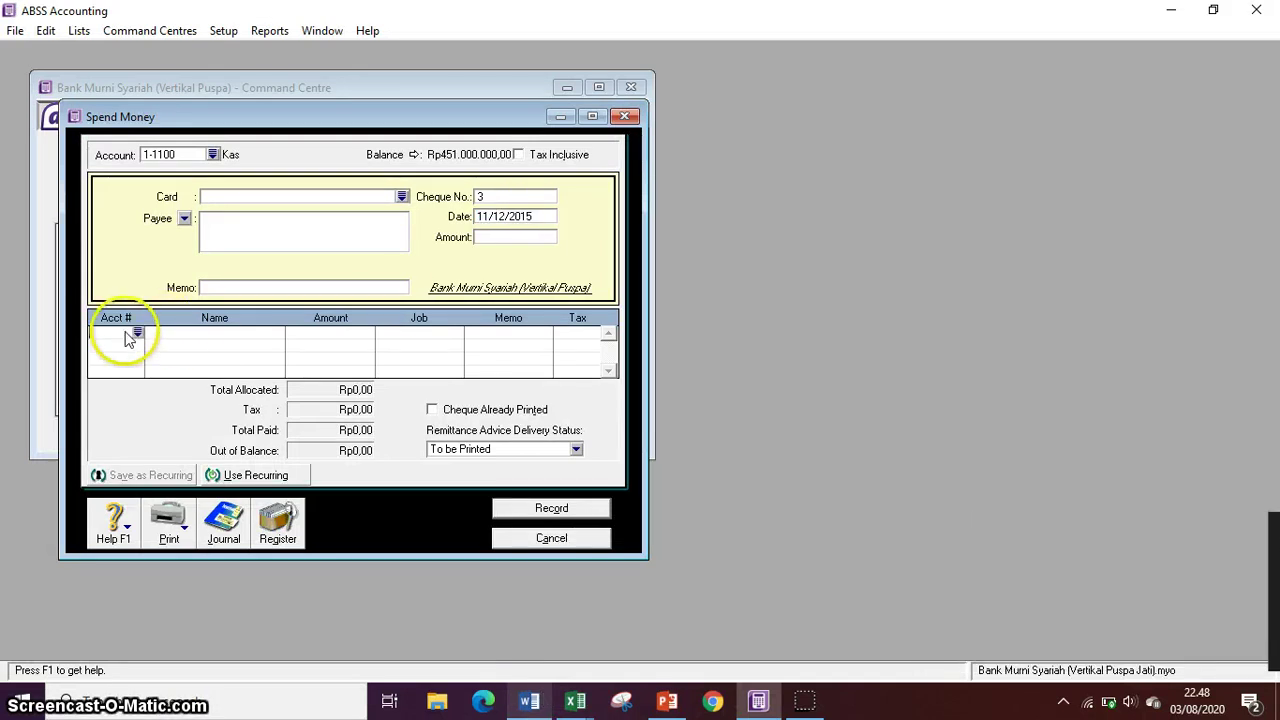
pyautogui.click(138, 334)
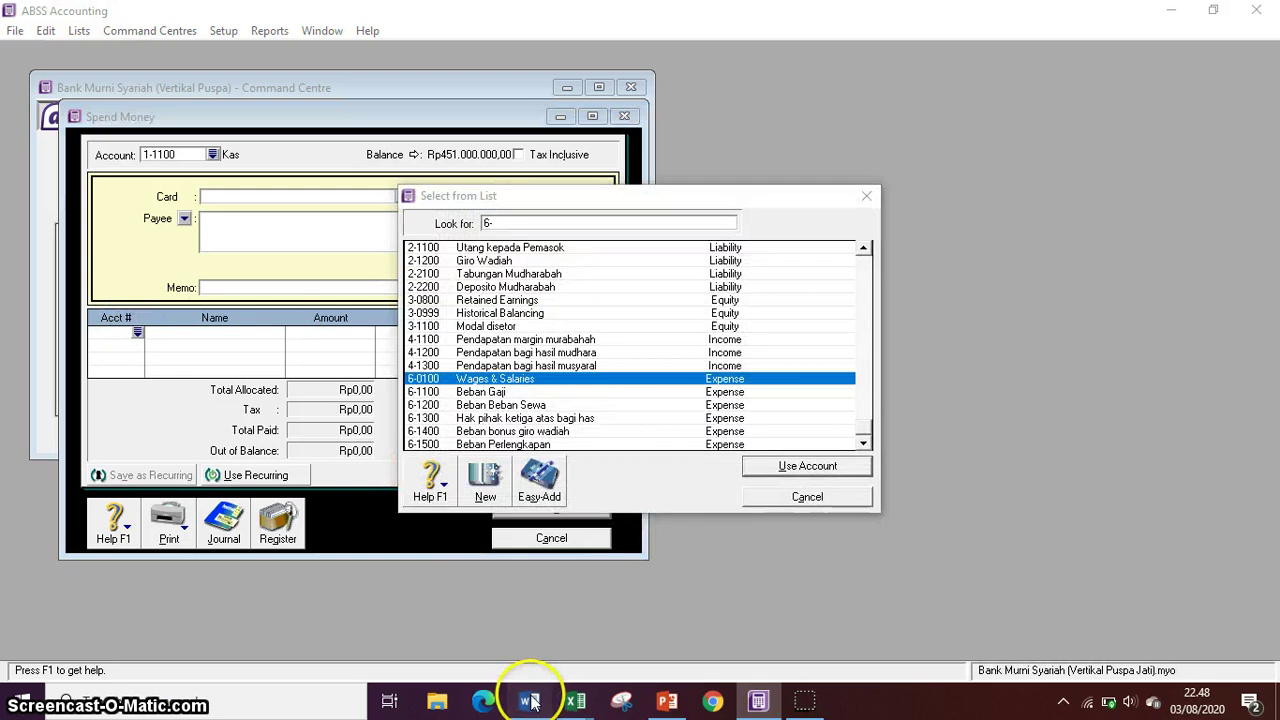
pyautogui.click(533, 703)
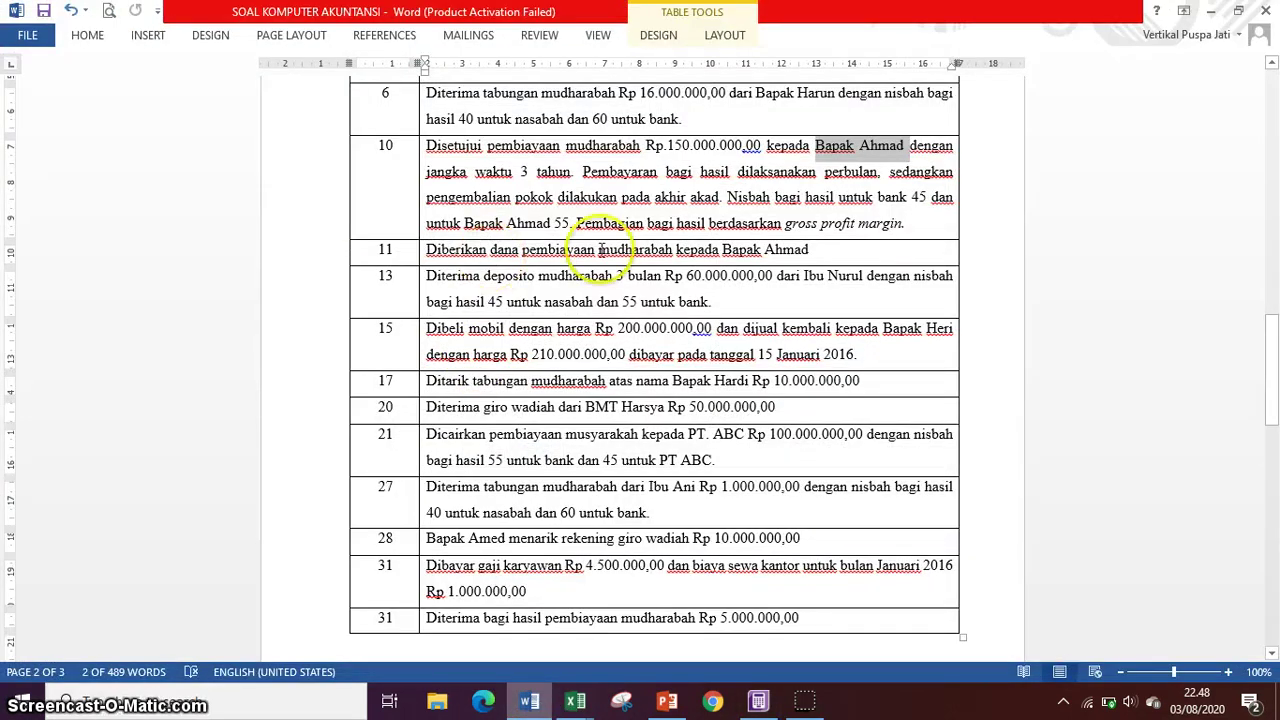
pyautogui.click(545, 704)
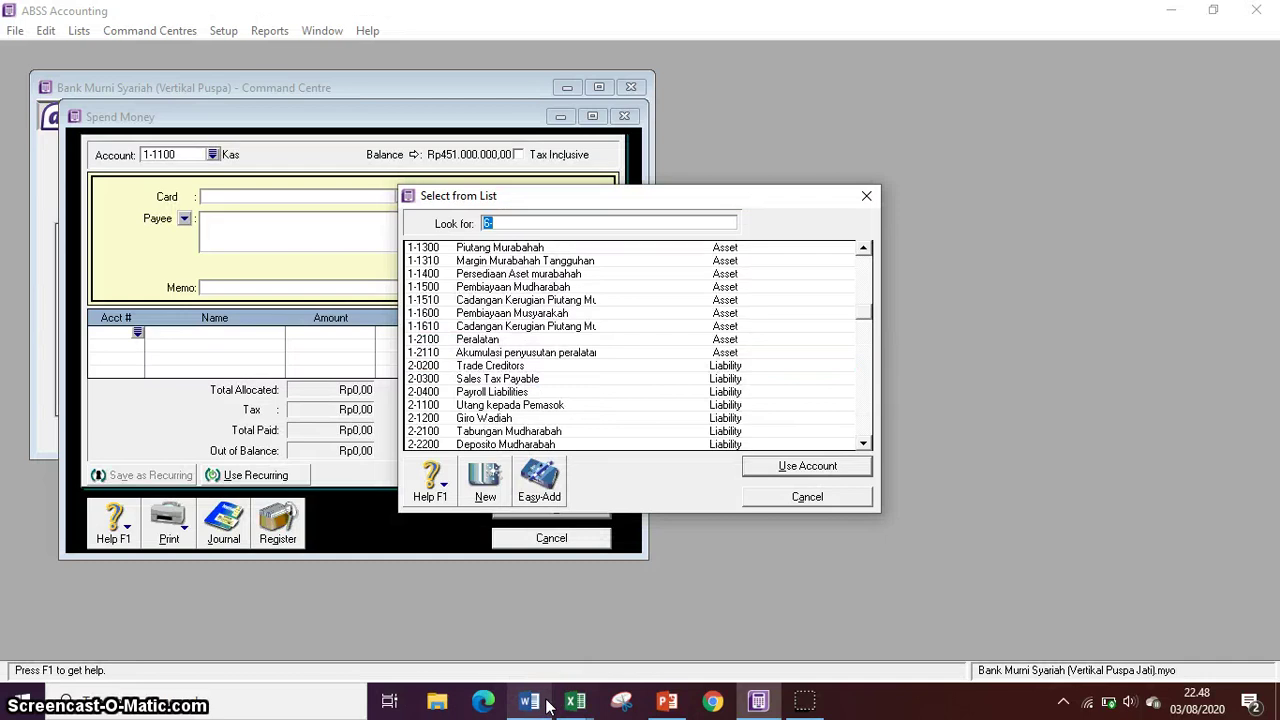
pyautogui.write('1-1500')
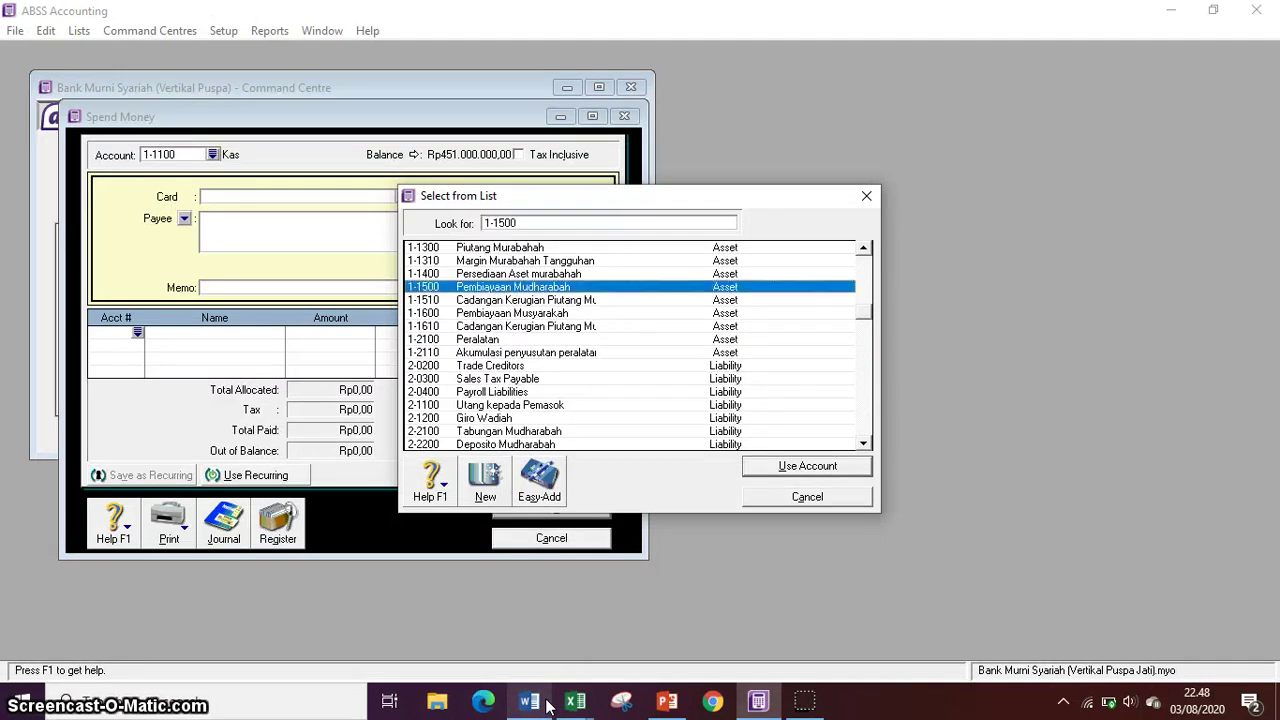
pyautogui.press('Return')
# Look up the financing value in Word, then enter Rp150.000.000 on the Pembiayaan Mudharabah line and as the payment amount.
pyautogui.click(529, 700)
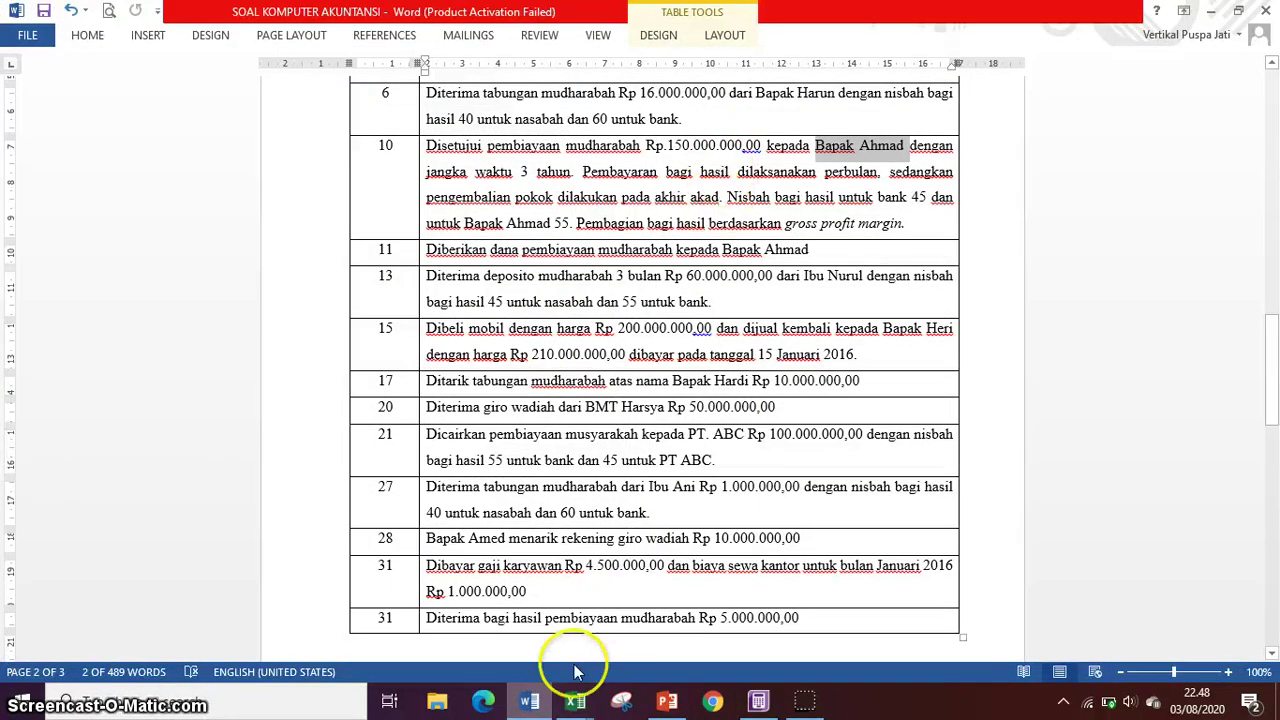
pyautogui.click(545, 700)
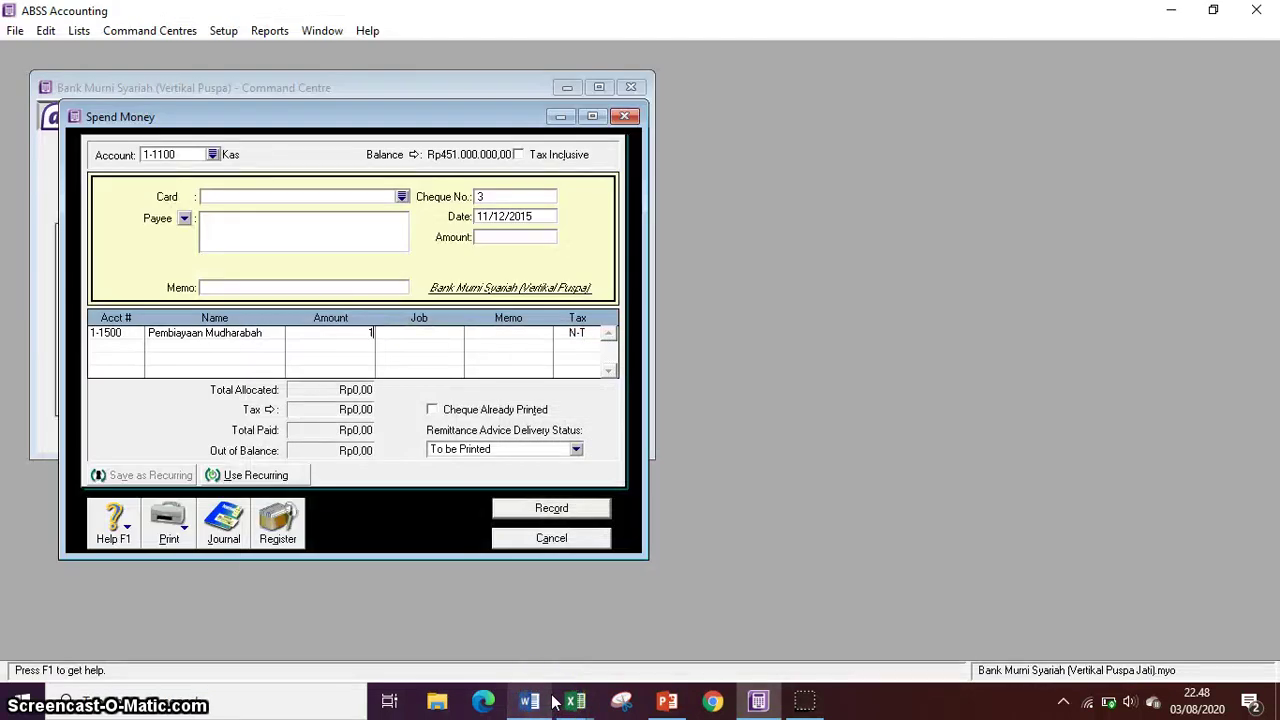
pyautogui.write('150.000.000000')
pyautogui.press('Return')
pyautogui.click(509, 240)
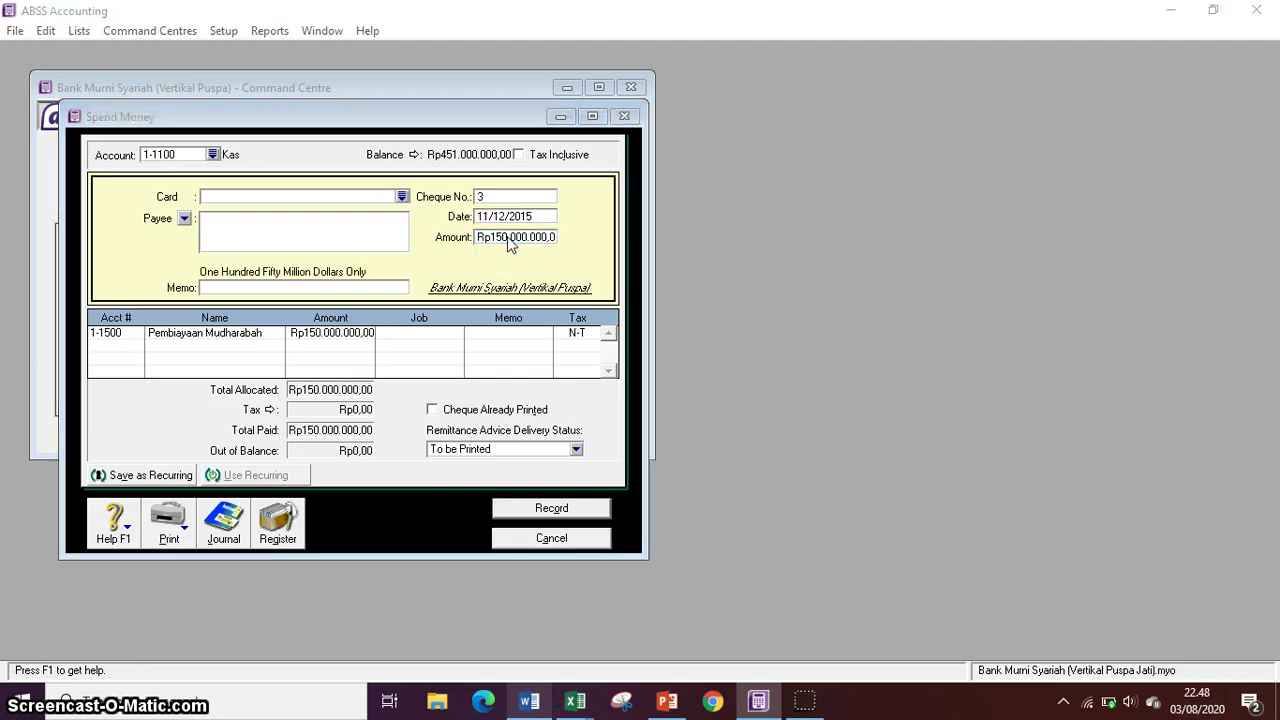
# Preview the Spend Money transaction recap, close it and record the mudharabah financing disbursement.
pyautogui.hotkey('ctrl', 'r')
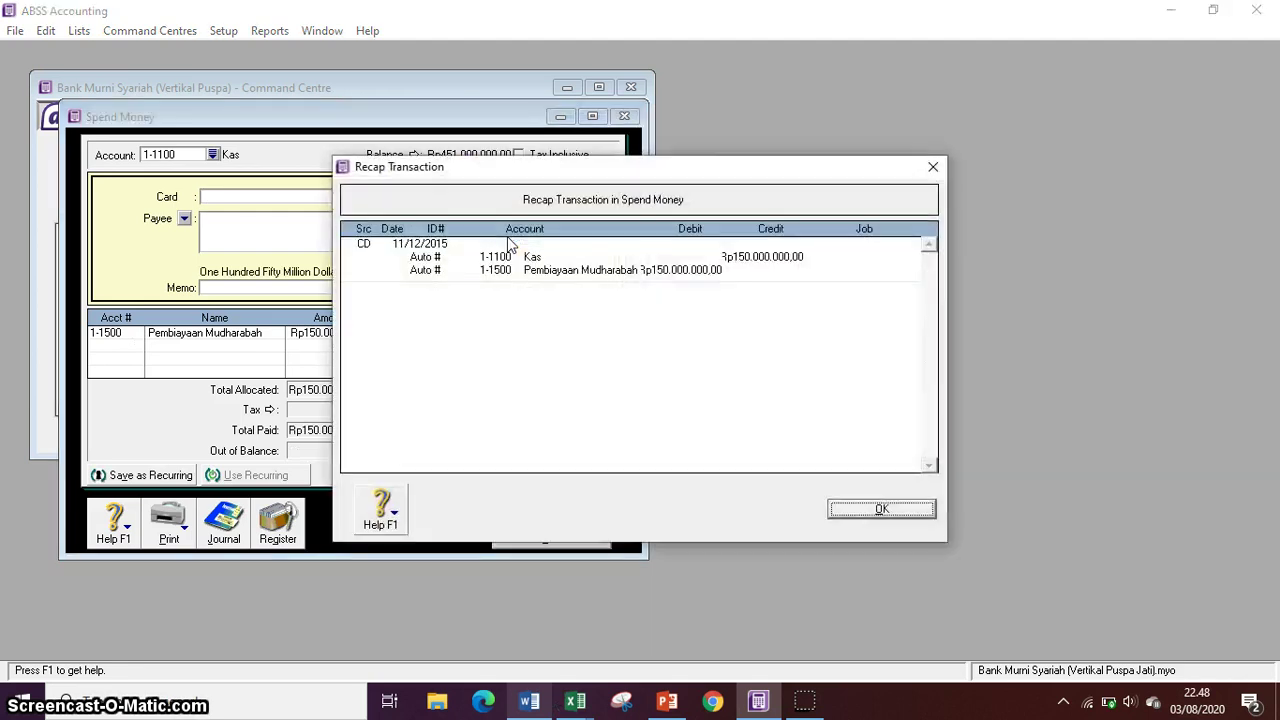
pyautogui.click(930, 514)
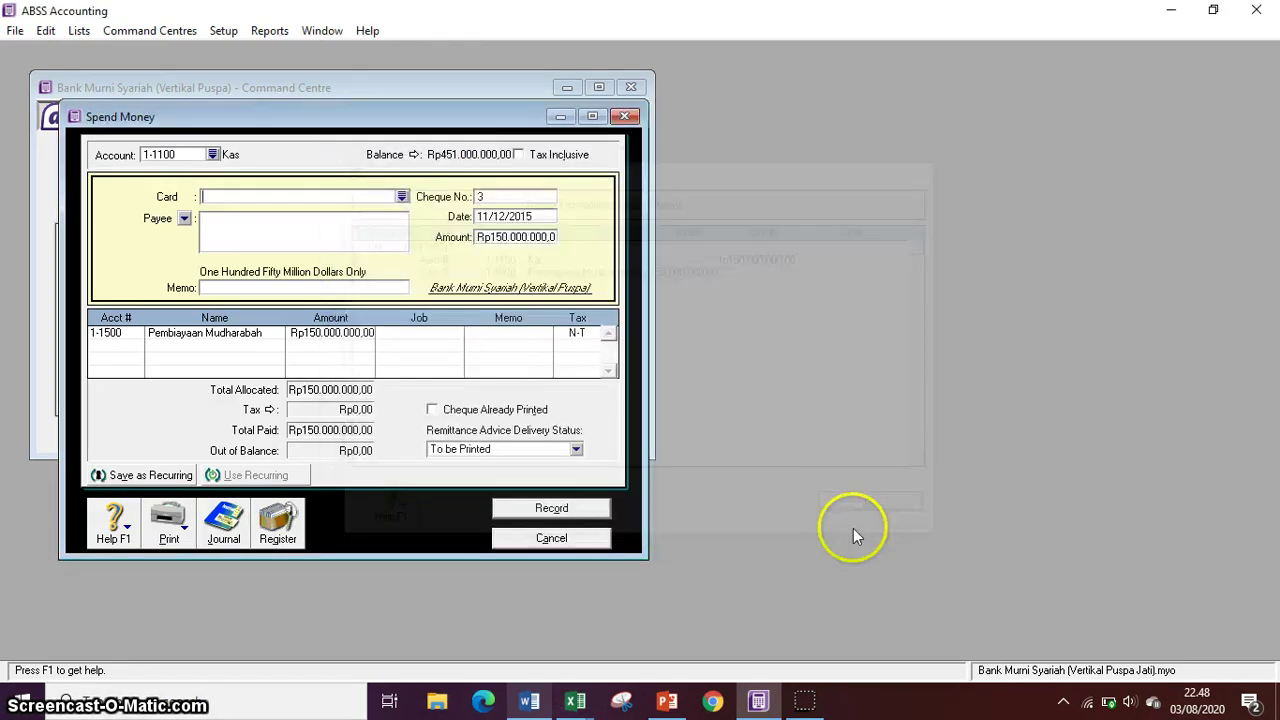
pyautogui.press('Return')
# Read the 13 December deposit transaction in Word and find the ABSS menu for Penerimaan Deposito Nasabah in the PowerPoint guide.
pyautogui.click(820, 704)
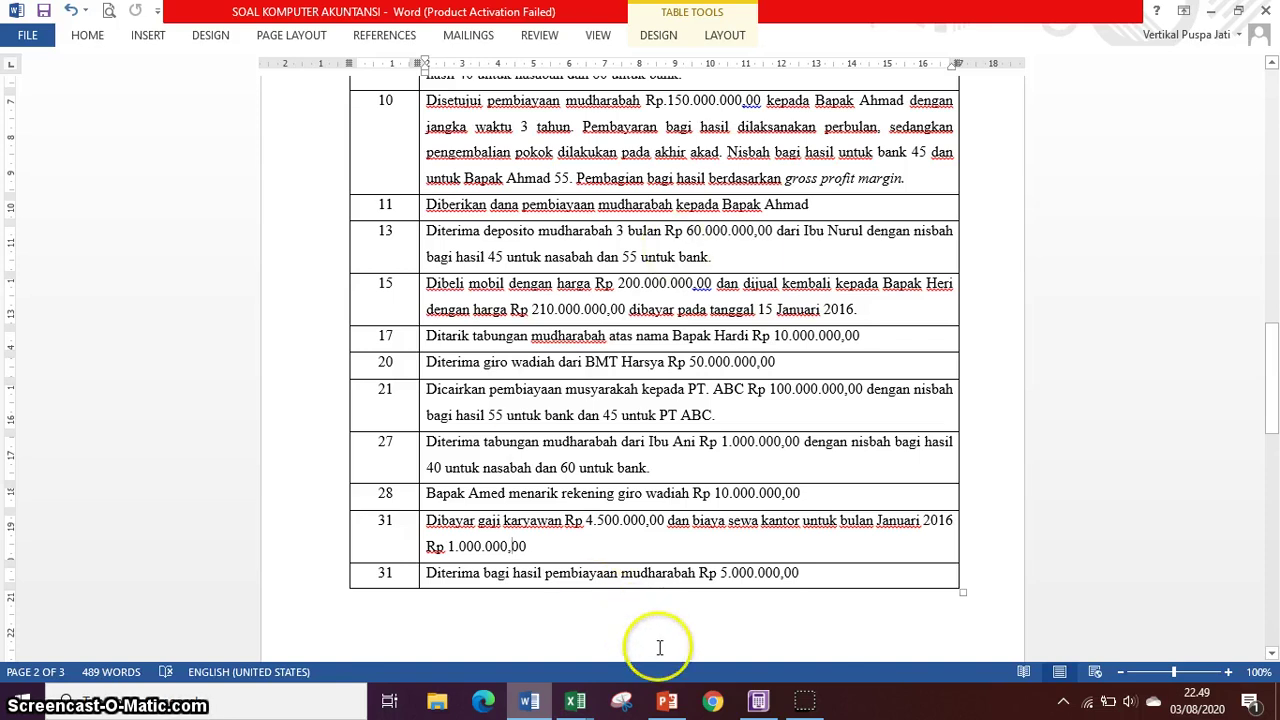
pyautogui.click(667, 701)
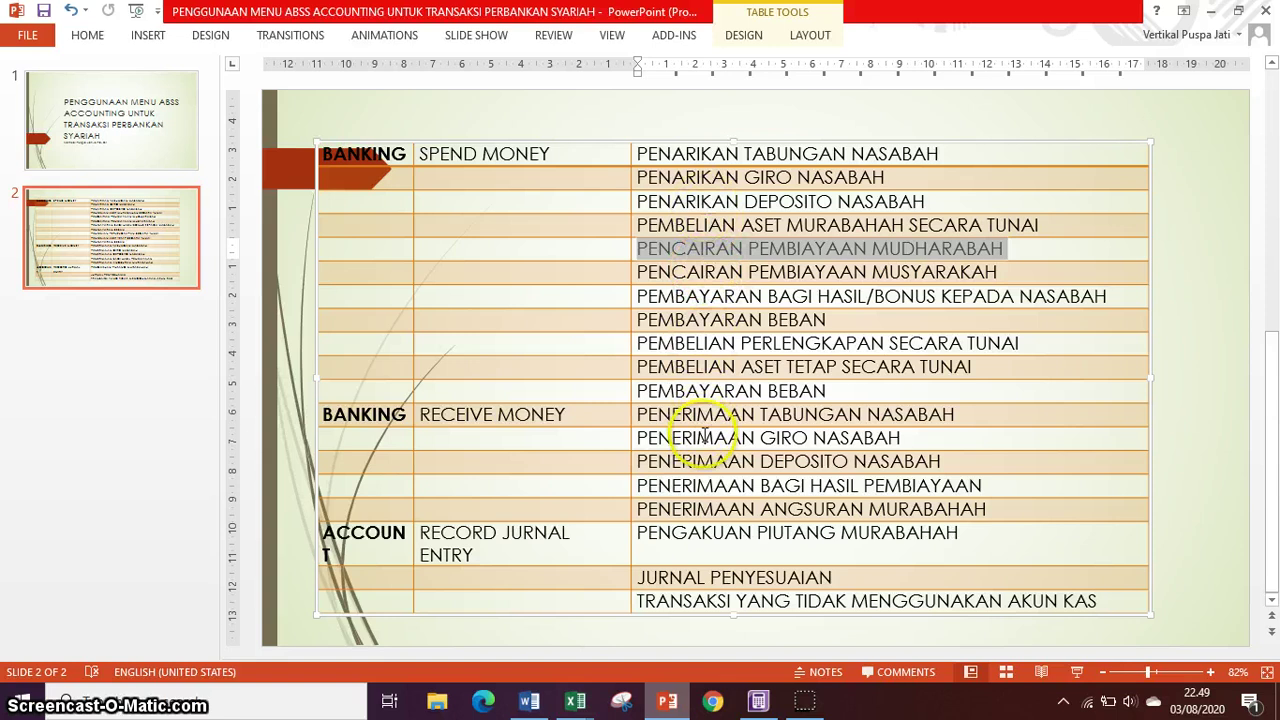
pyautogui.moveTo(716, 458); pyautogui.dragTo(808, 456)
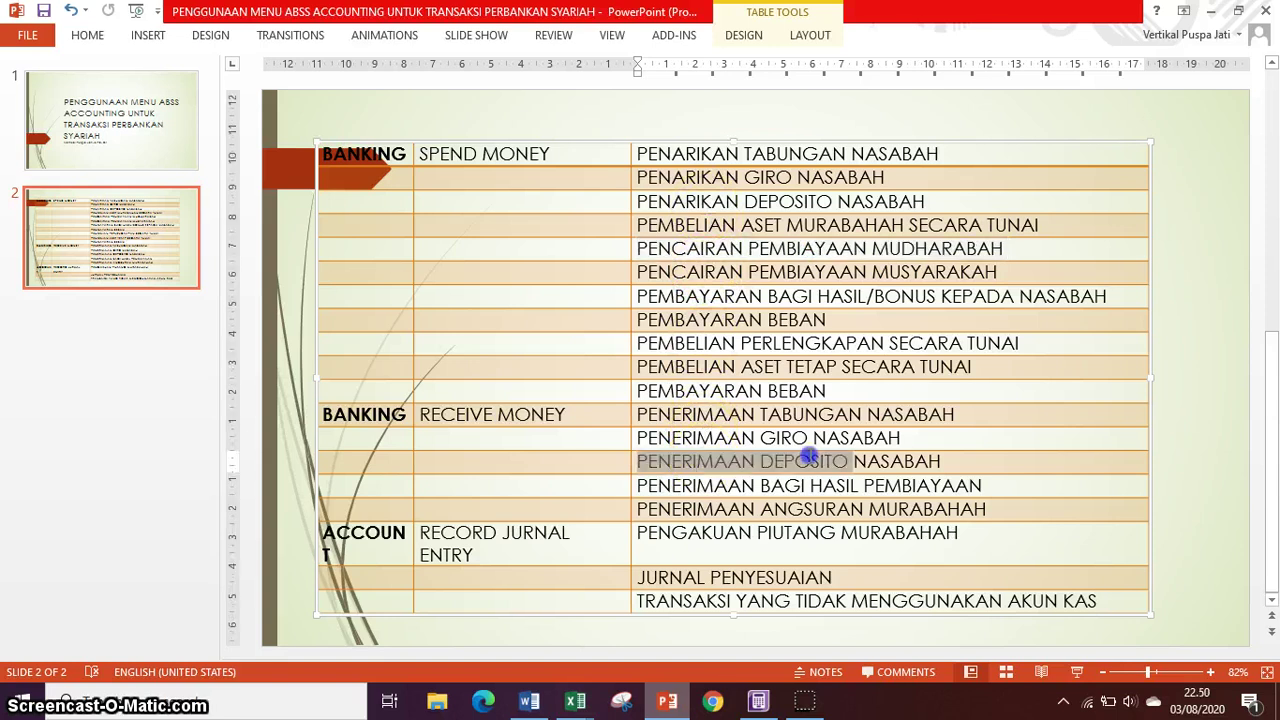
# Return to ABSS Accounting, accept the pending dialog and close the Spend Money form.
pyautogui.click(757, 701)
pyautogui.press('Return')
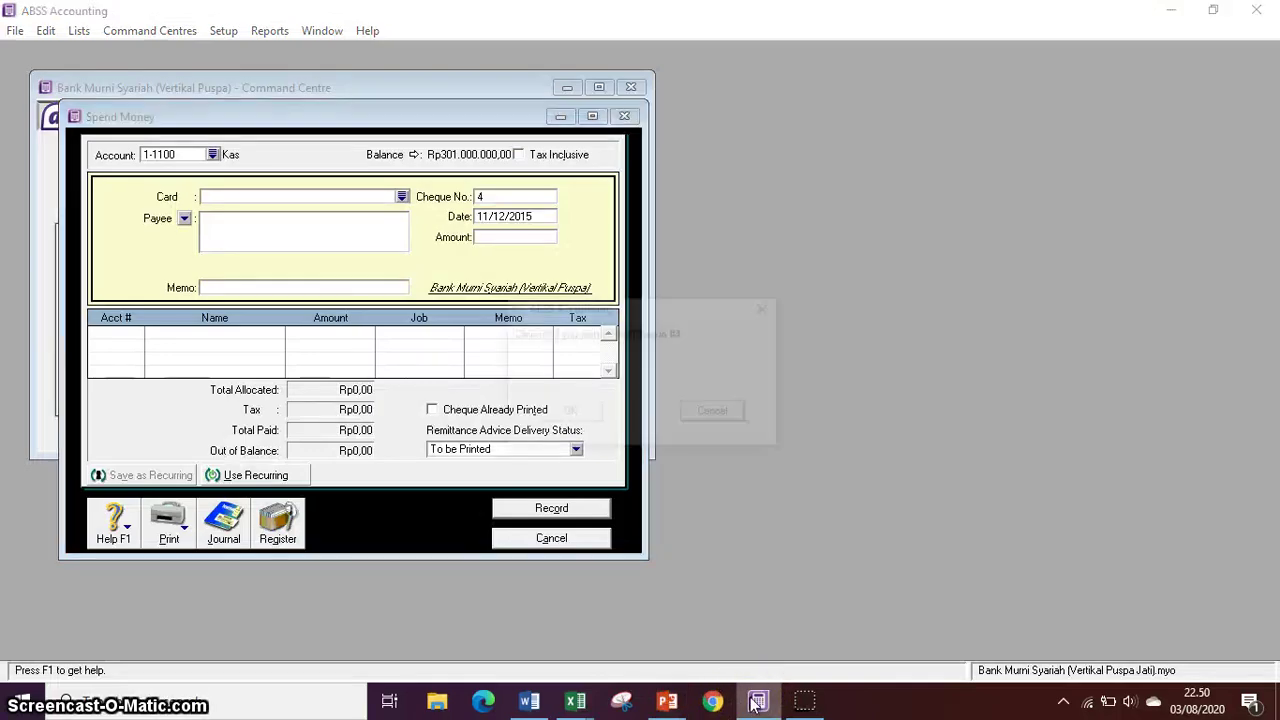
pyautogui.press('Return')
pyautogui.press('Escape')
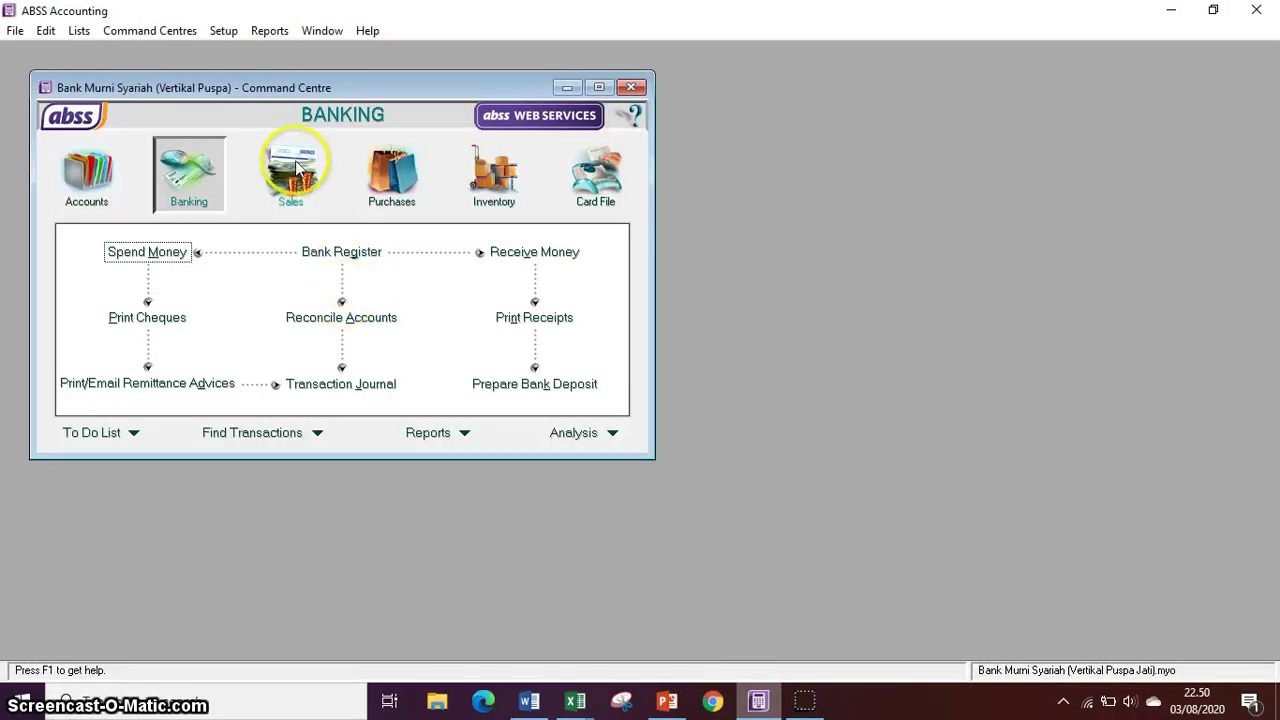
# Start a Receive Money entry deposited to Kas (1-1100) and date it 13/12/2015 as in the Word list.
pyautogui.click(485, 254)
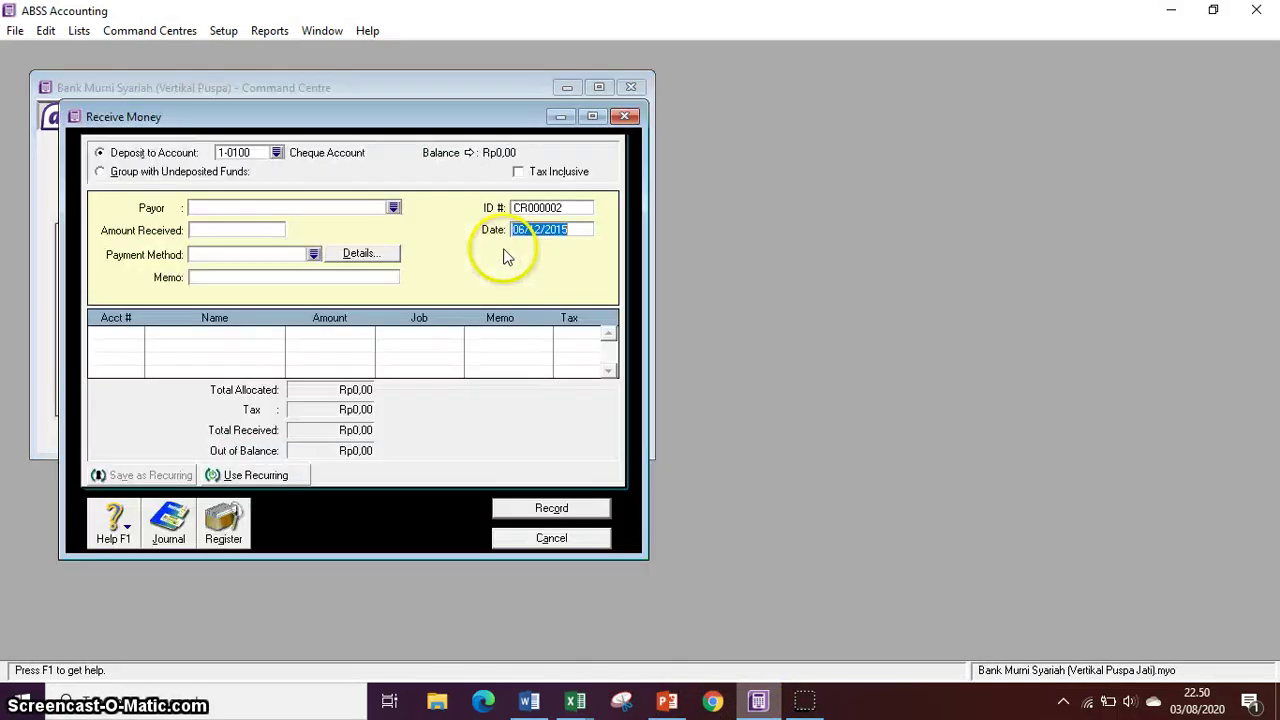
pyautogui.click(277, 157)
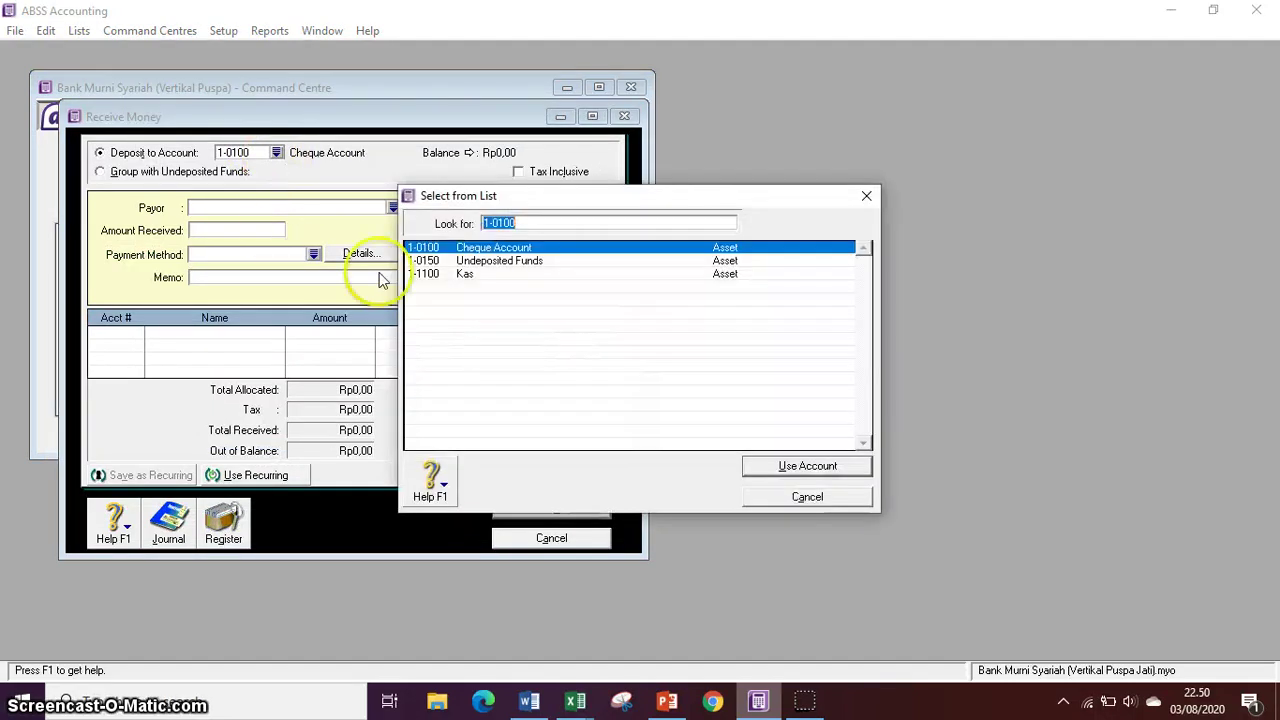
pyautogui.click(440, 274)
pyautogui.click(775, 465)
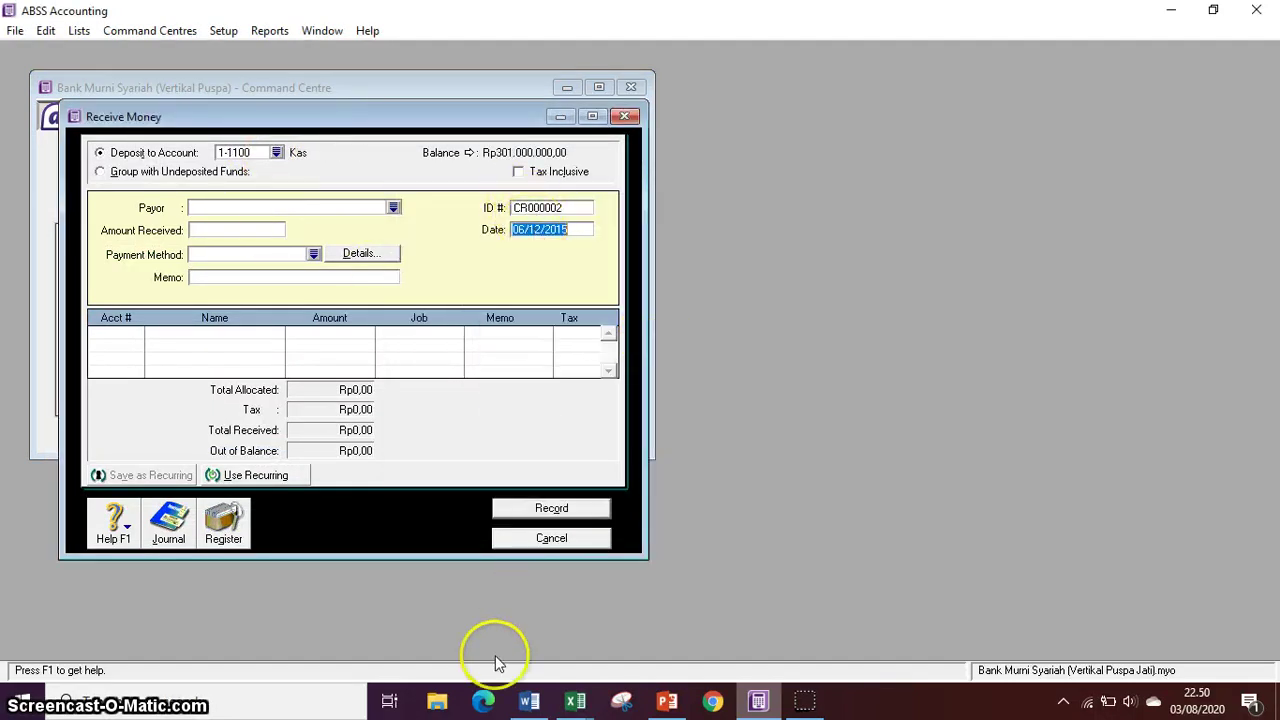
pyautogui.click(529, 700)
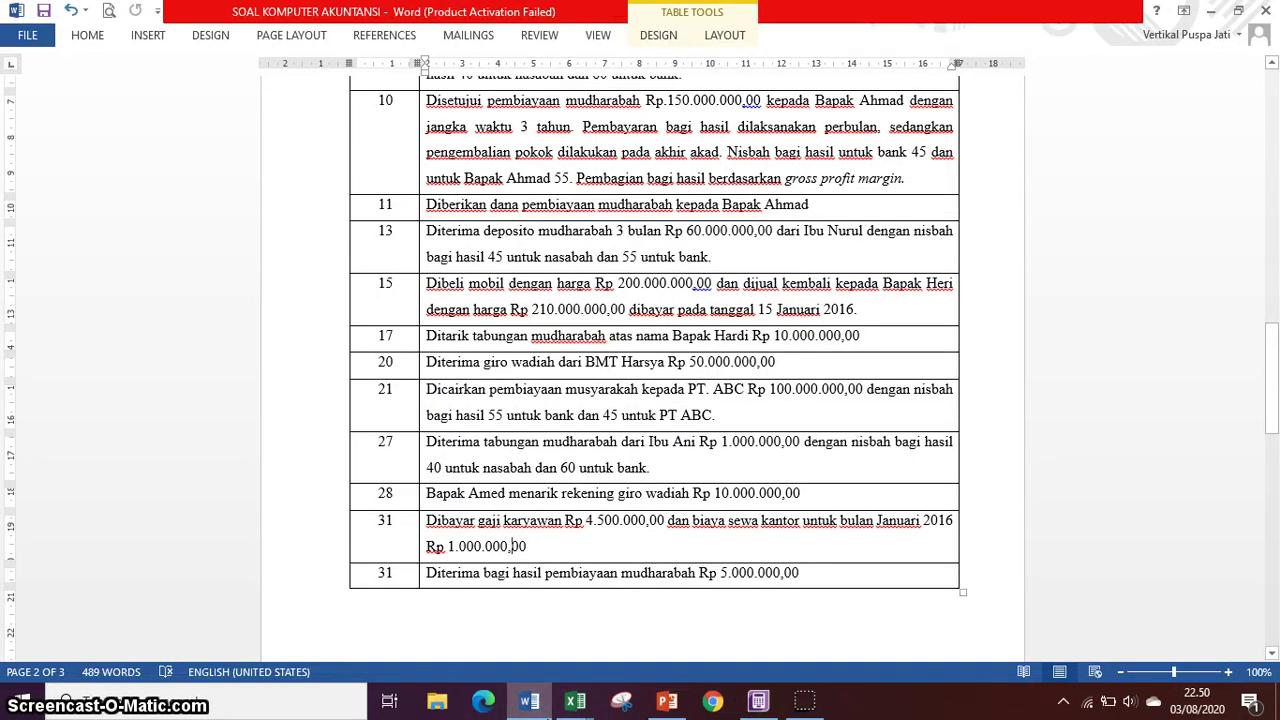
pyautogui.click(535, 702)
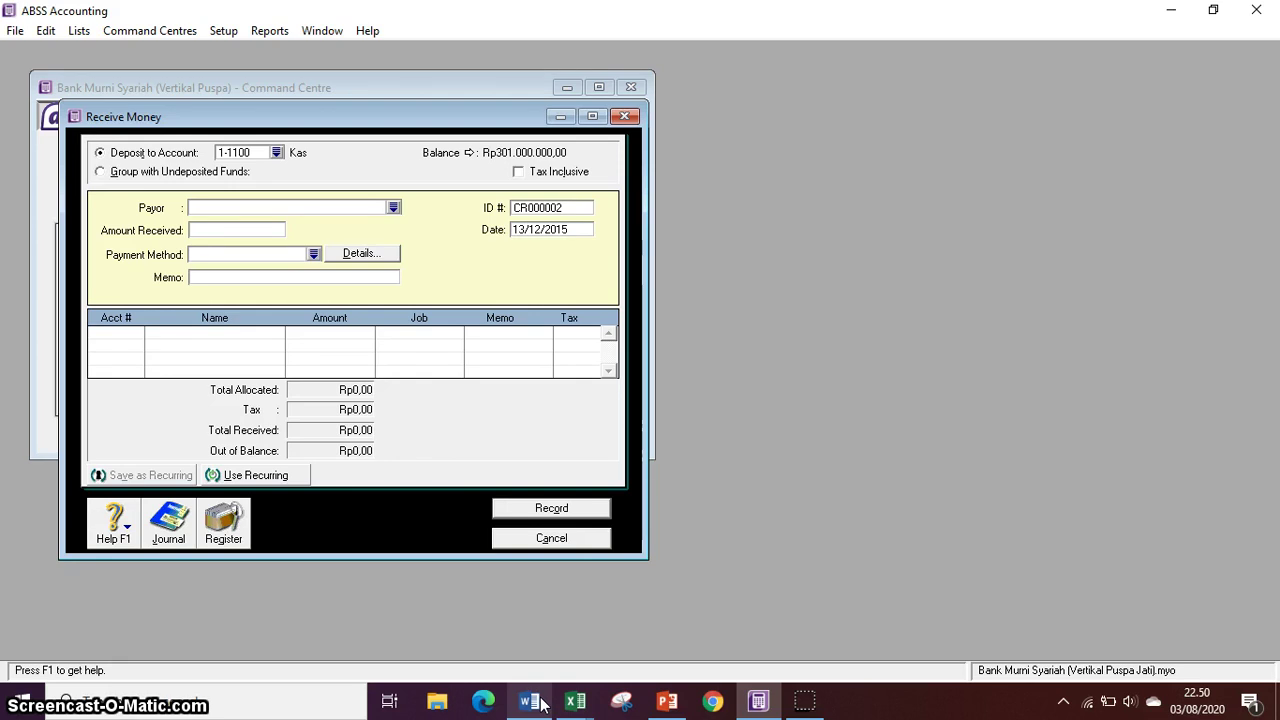
# Recheck the 13 December transaction in Word and allocate the first receipt line to account 2-2200 Deposito Mudharabah.
pyautogui.click(138, 333)
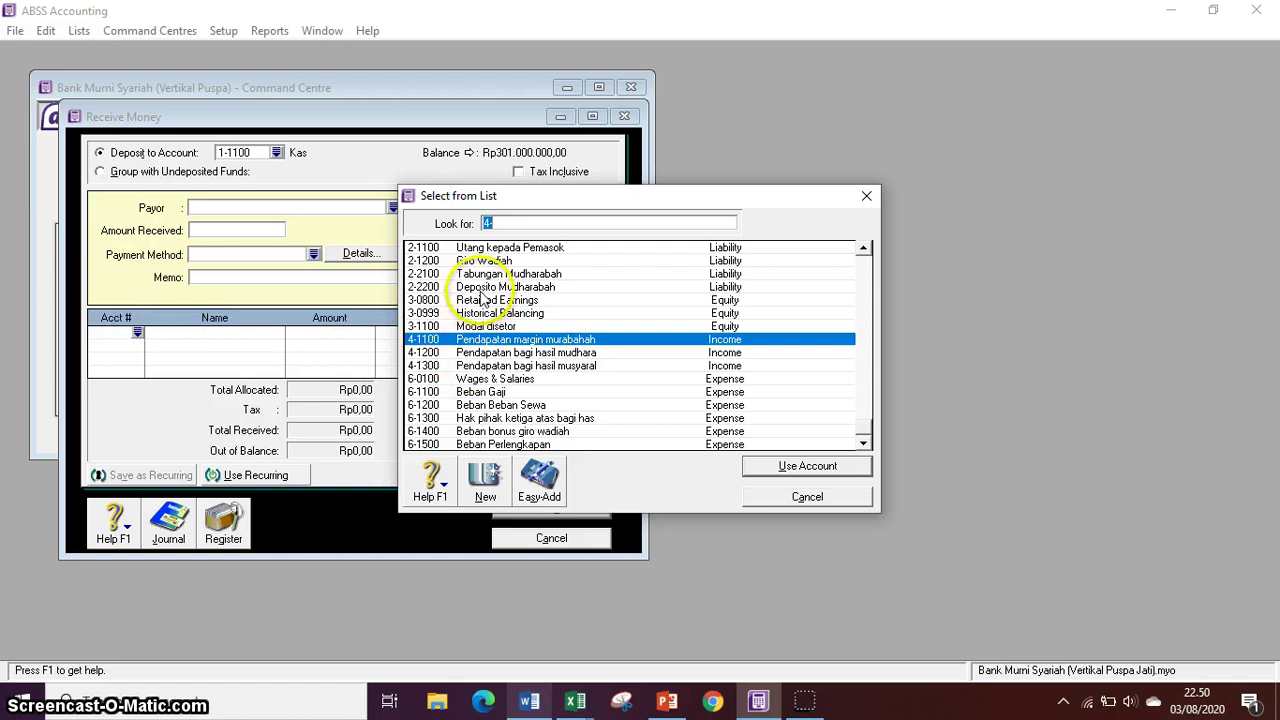
pyautogui.click(529, 702)
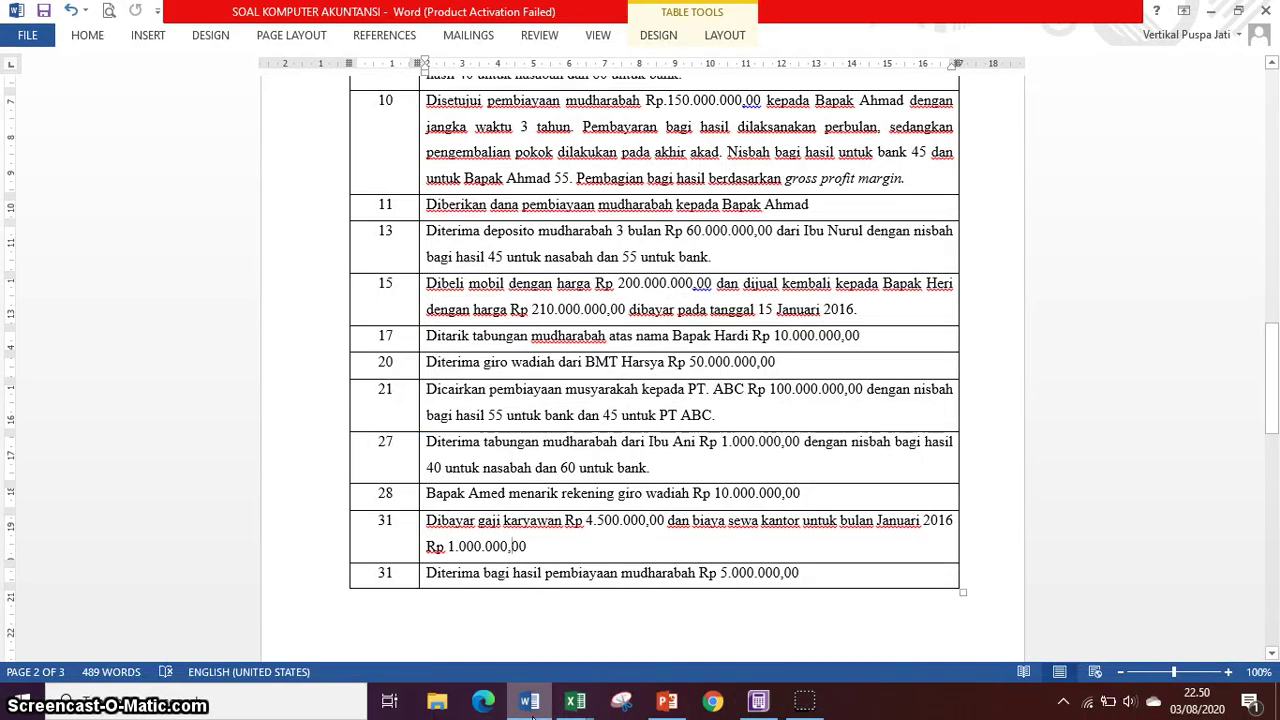
pyautogui.click(530, 700)
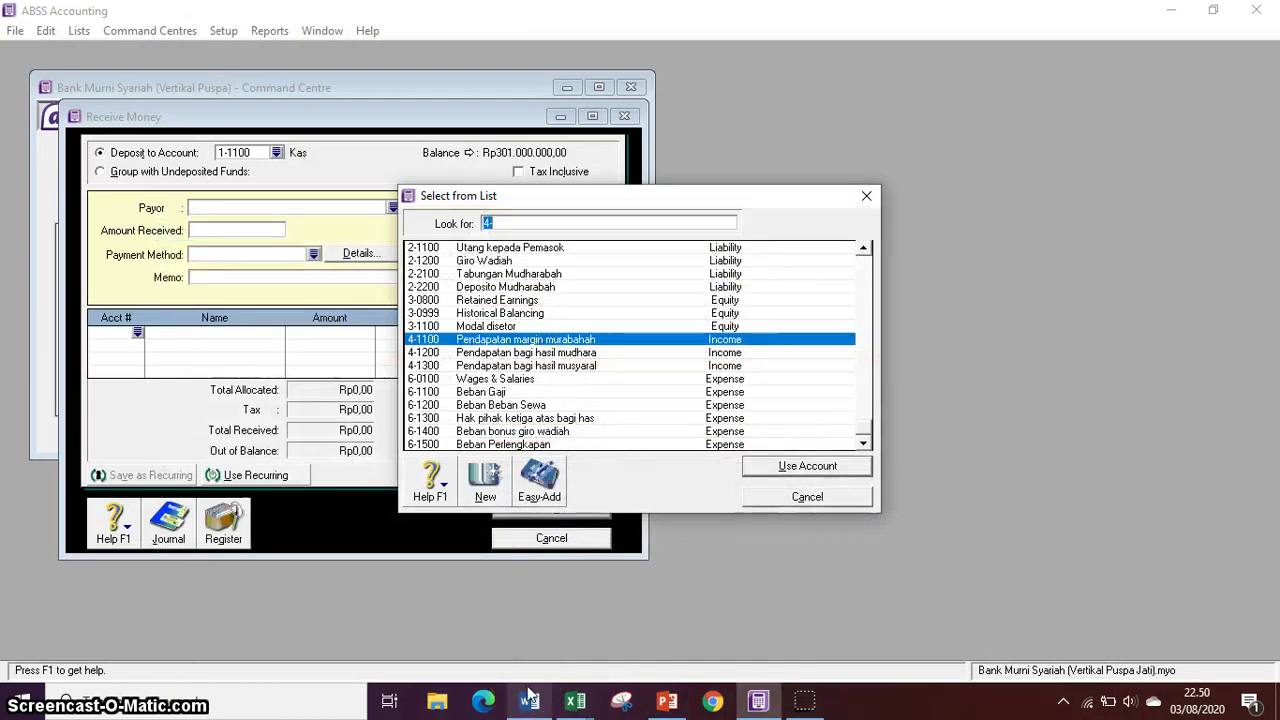
pyautogui.write('2-2200')
pyautogui.press('Return')
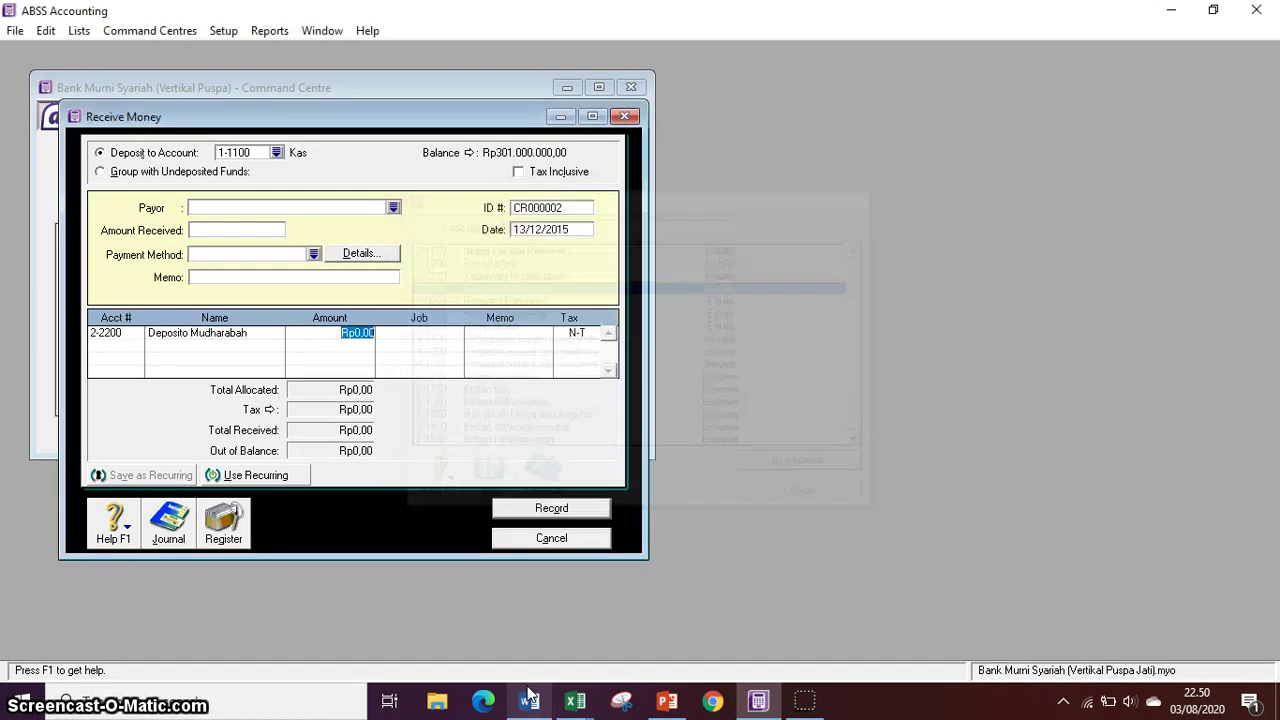
# Enter Rp60.000.000 on the Deposito Mudharabah line and fill in the same value as the Amount Received.
pyautogui.write('600')
pyautogui.click(391, 381)
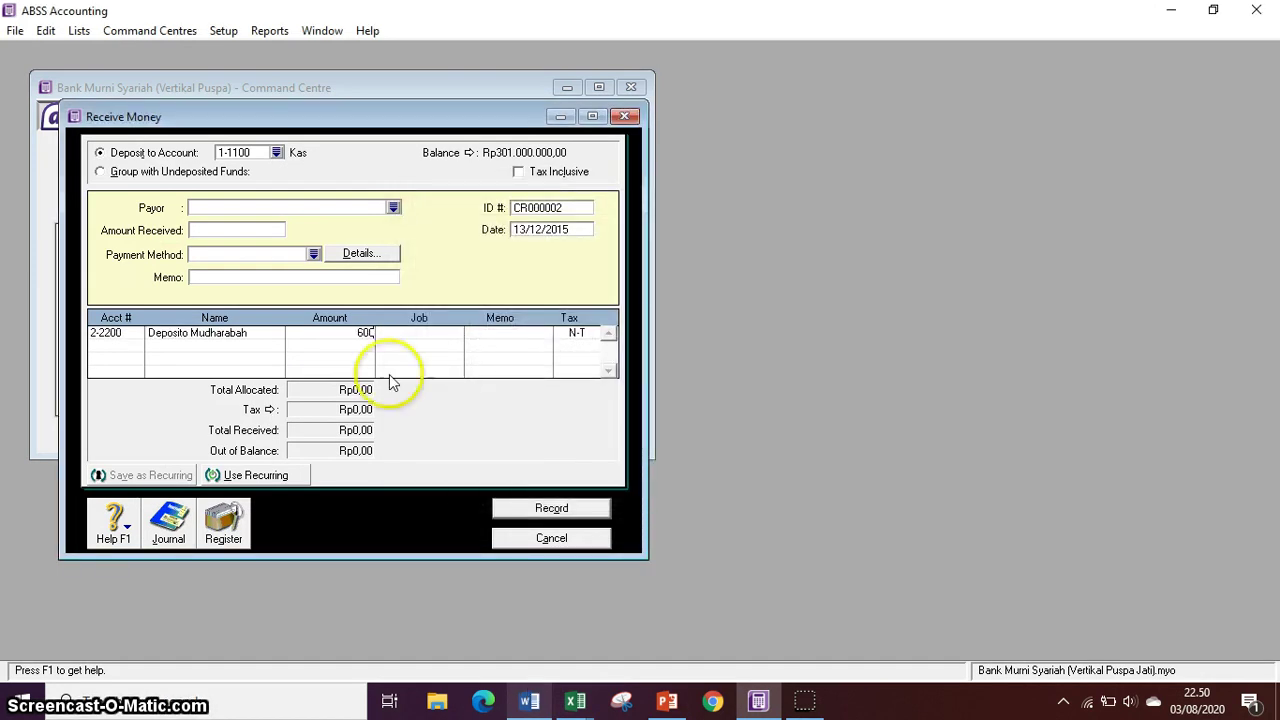
pyautogui.write('000.00')
pyautogui.press('Return')
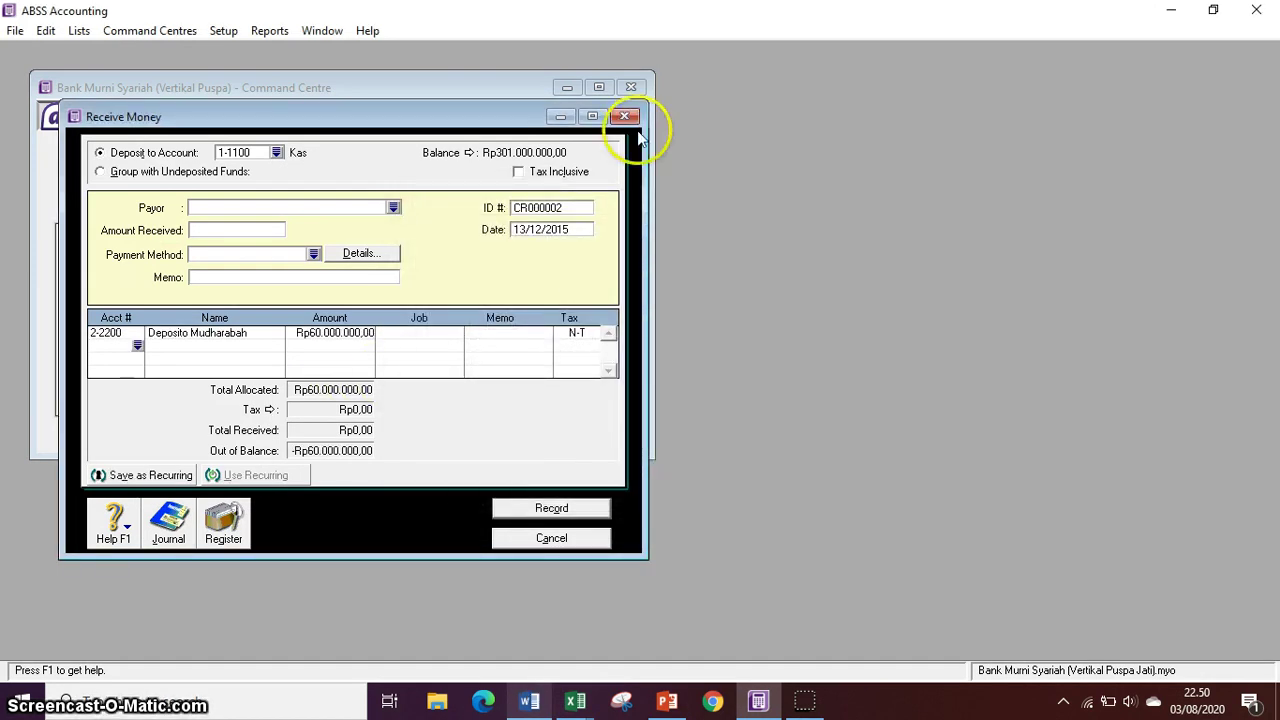
pyautogui.click(228, 232)
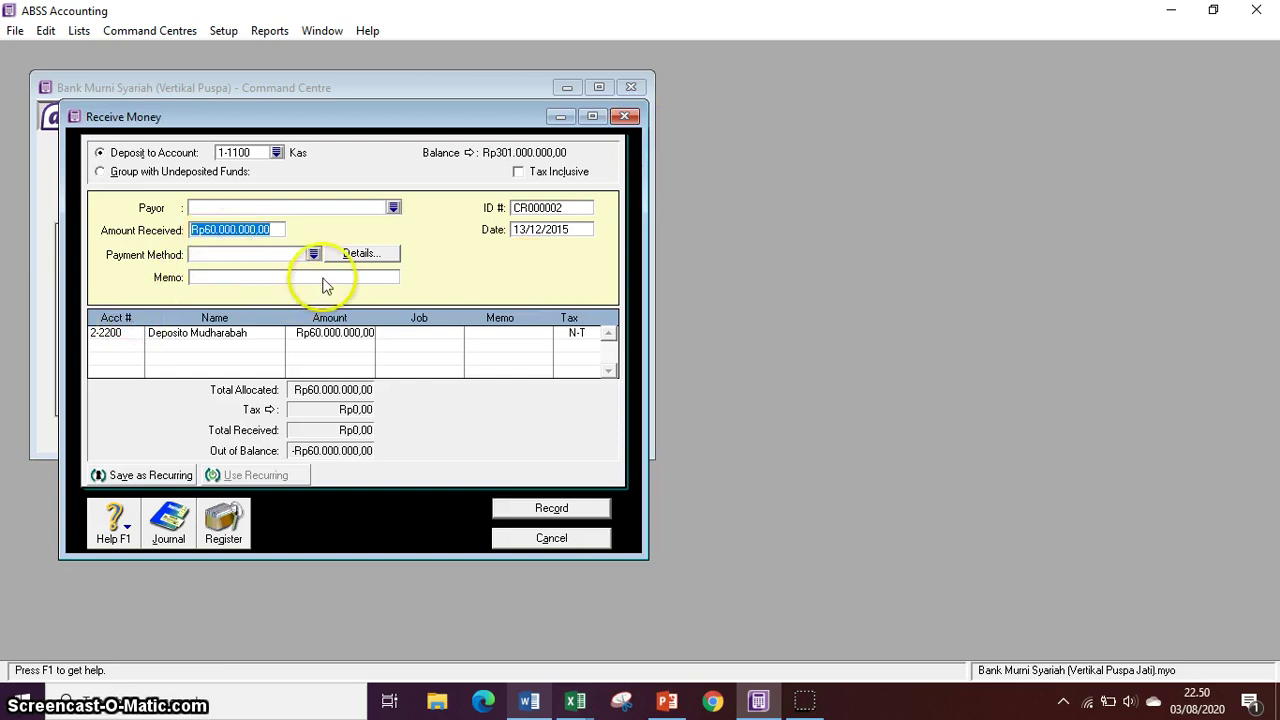
# Review the recap of the 13/12/2015 Deposito Mudharabah receipt, record the transaction and close the Receive Money form.
pyautogui.press('Tab')
pyautogui.hotkey('ctrl', 'r')
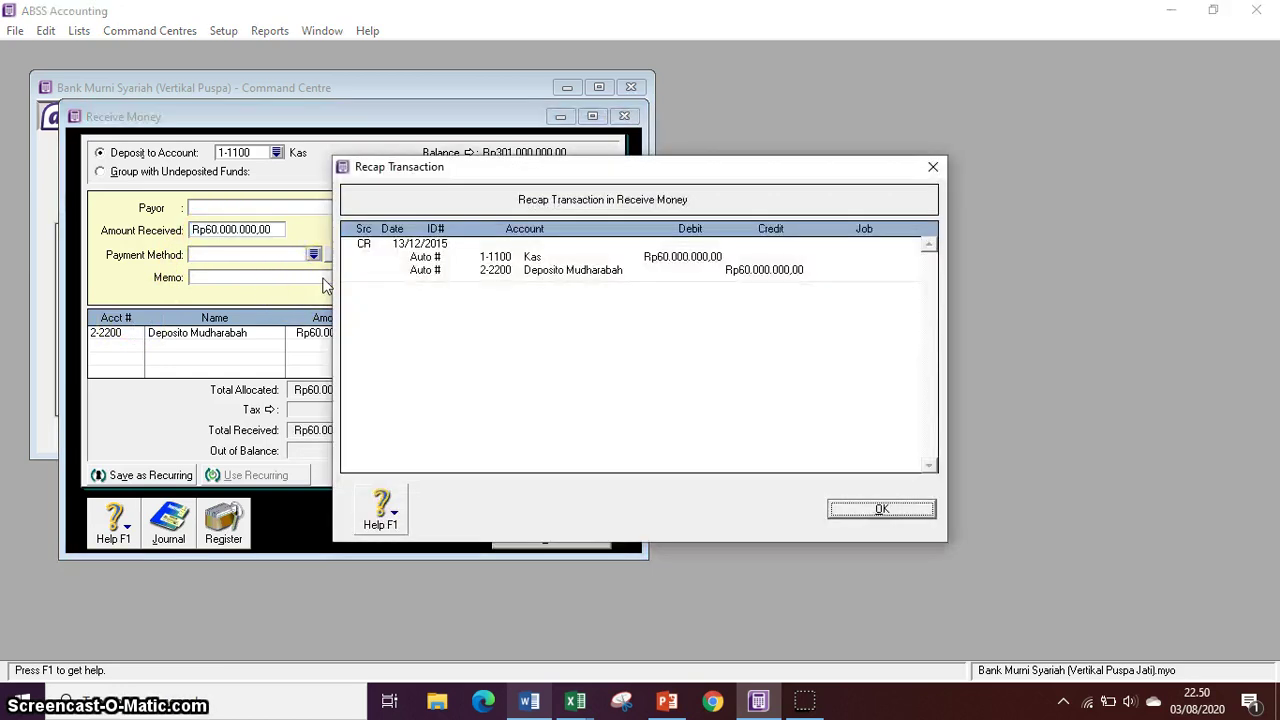
pyautogui.click(906, 509)
pyautogui.click(586, 508)
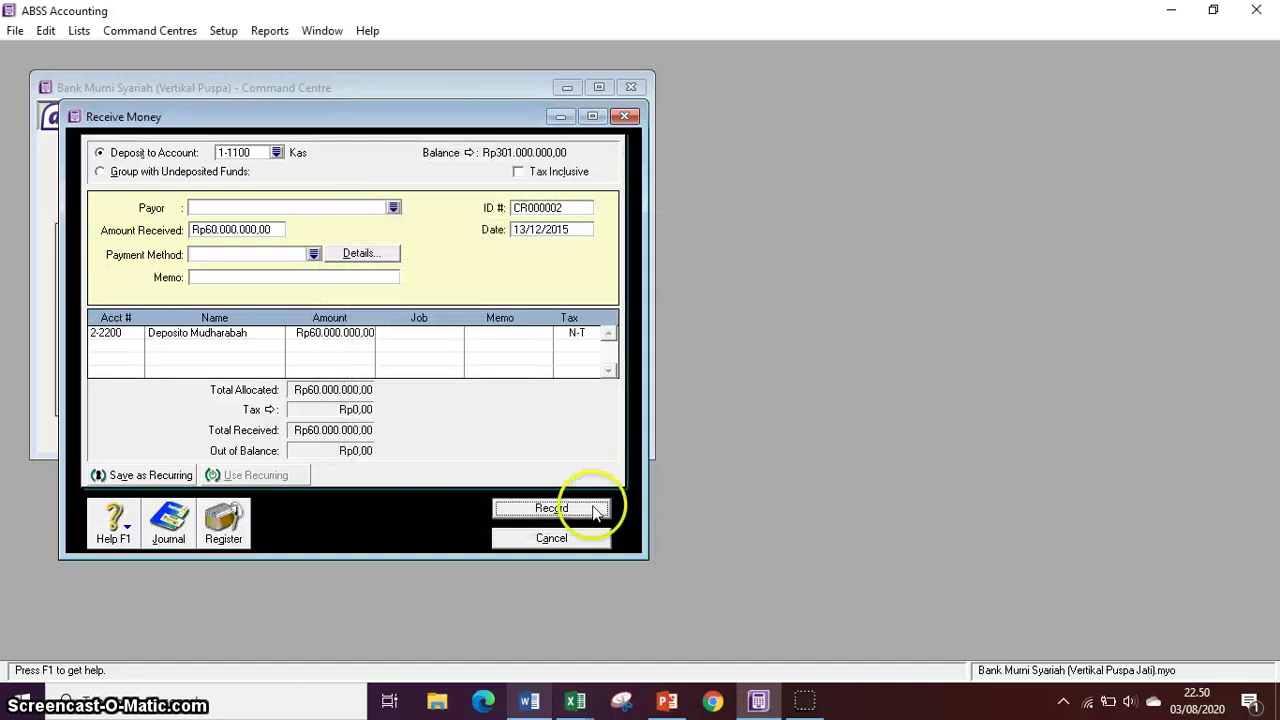
pyautogui.click(572, 538)
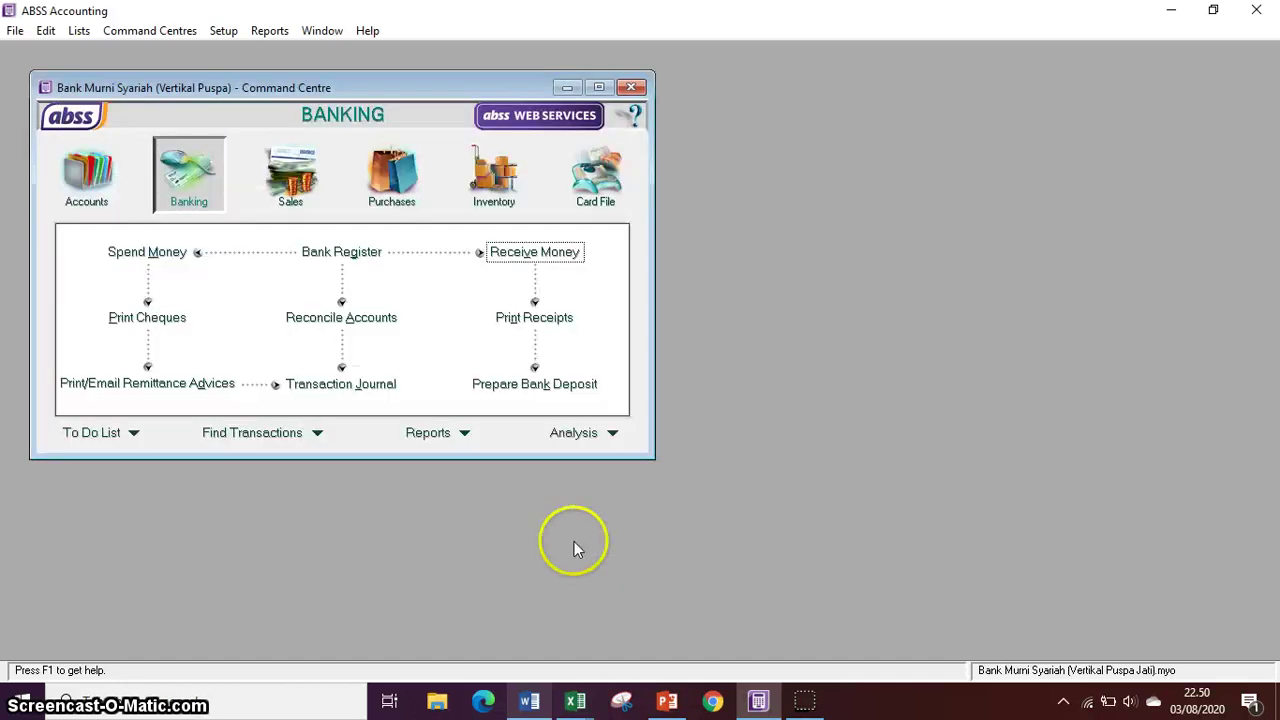
# Consult the 15 December transaction in Word and start a Spend Money entry in ABSS Accounting from Kas (1-1100), dated 15/12/2015.
pyautogui.click(529, 700)
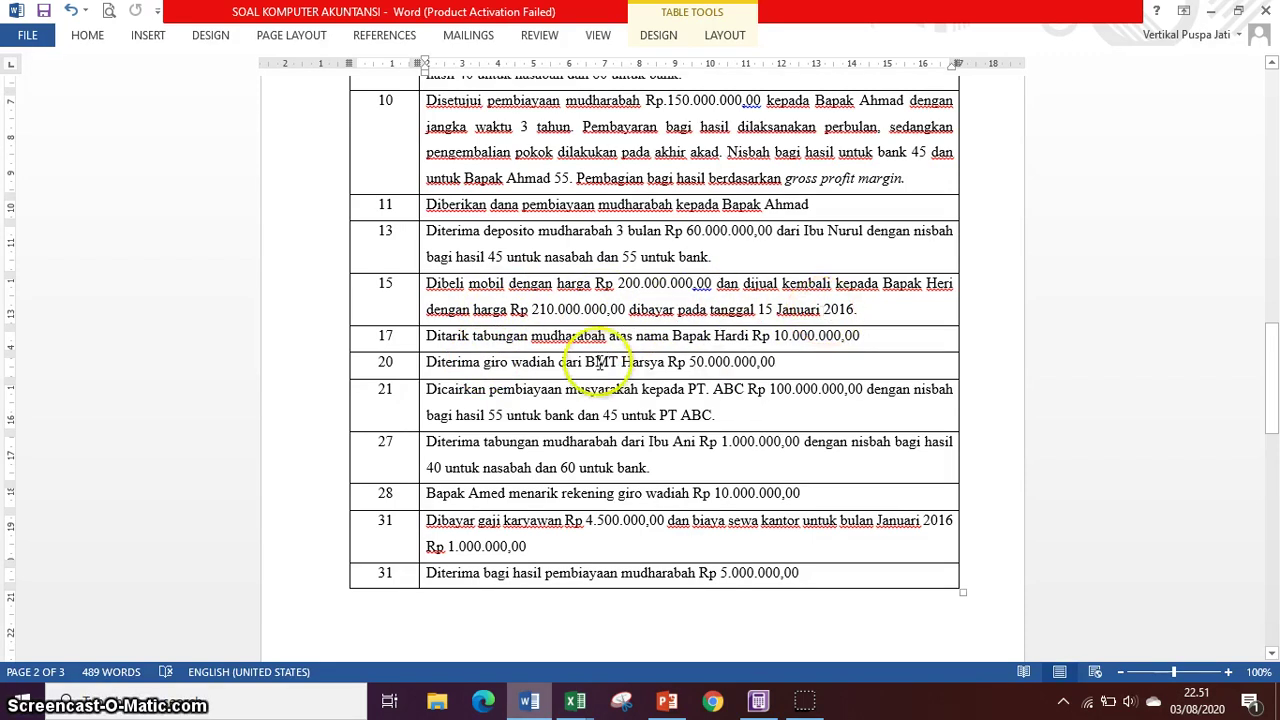
pyautogui.click(760, 700)
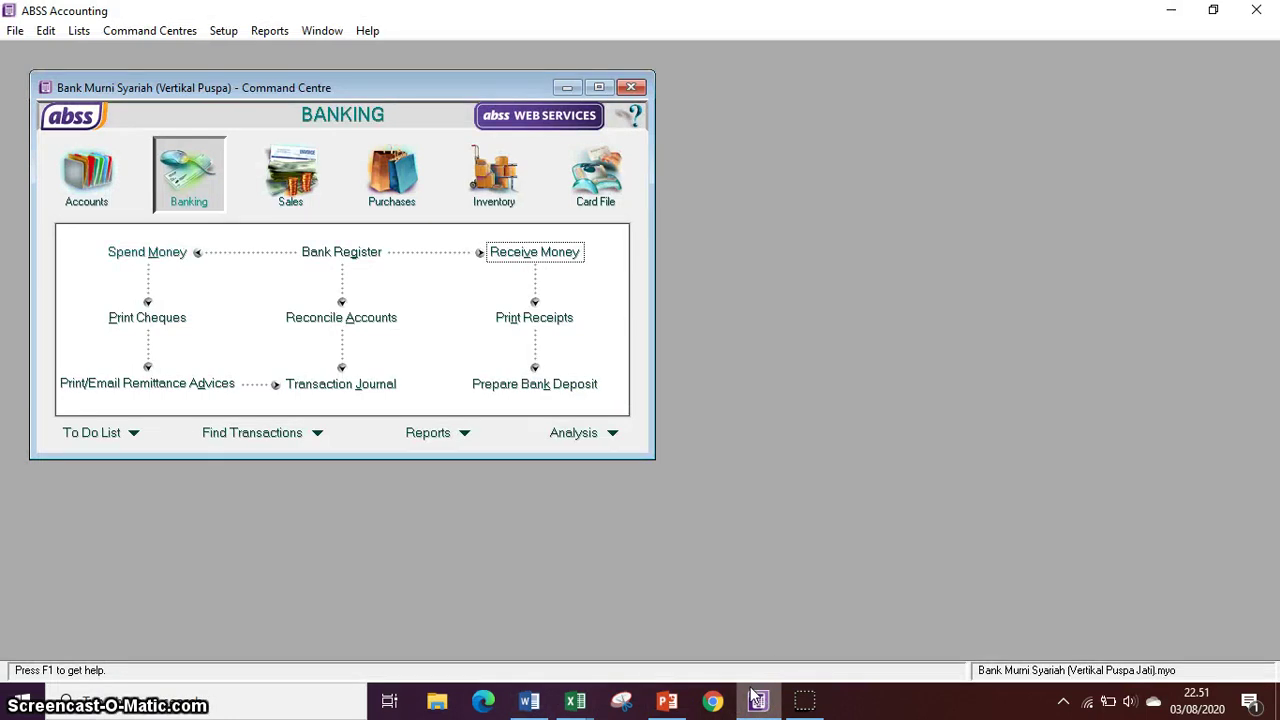
pyautogui.hotkey('alt', 'm')
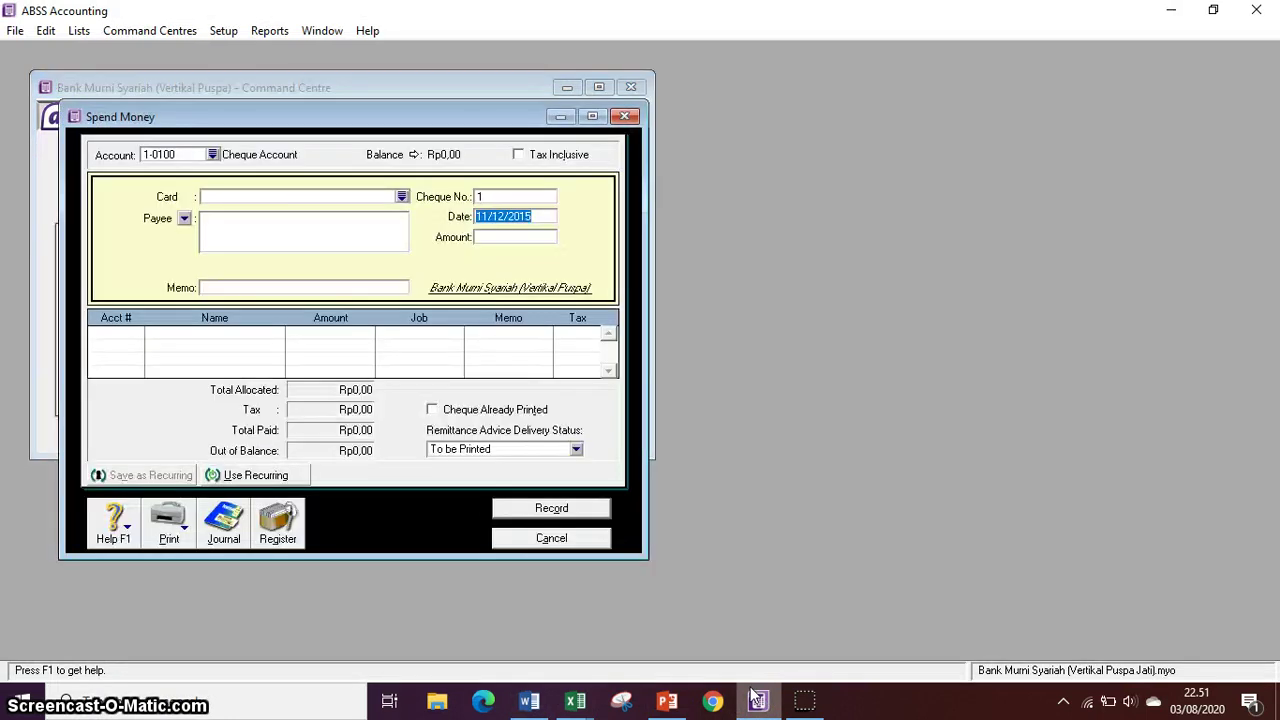
pyautogui.click(212, 154)
pyautogui.click(460, 273)
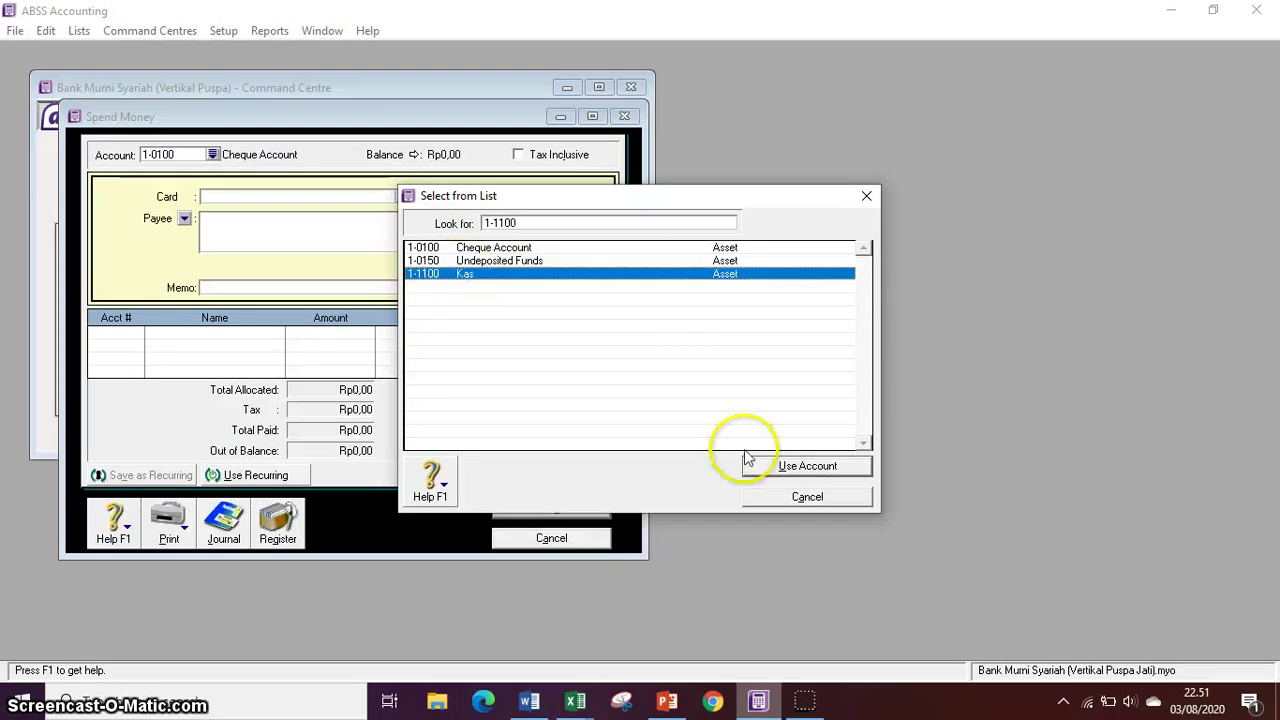
pyautogui.click(750, 464)
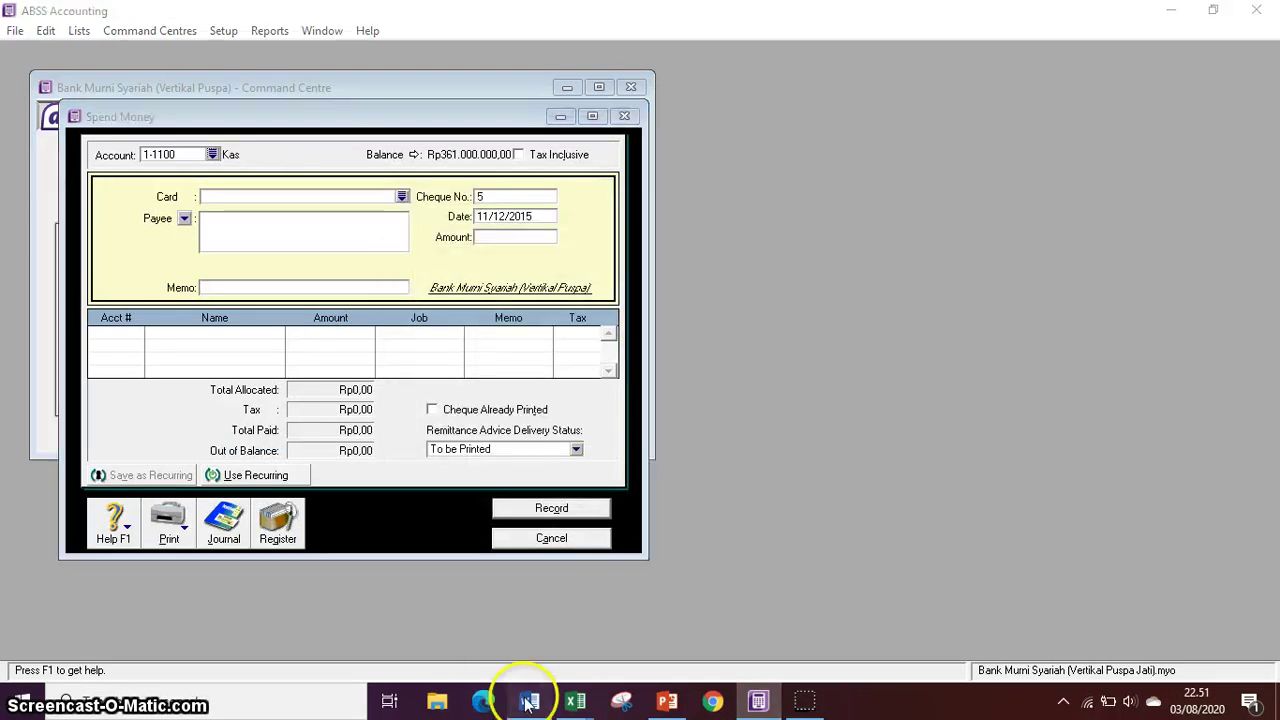
pyautogui.click(529, 703)
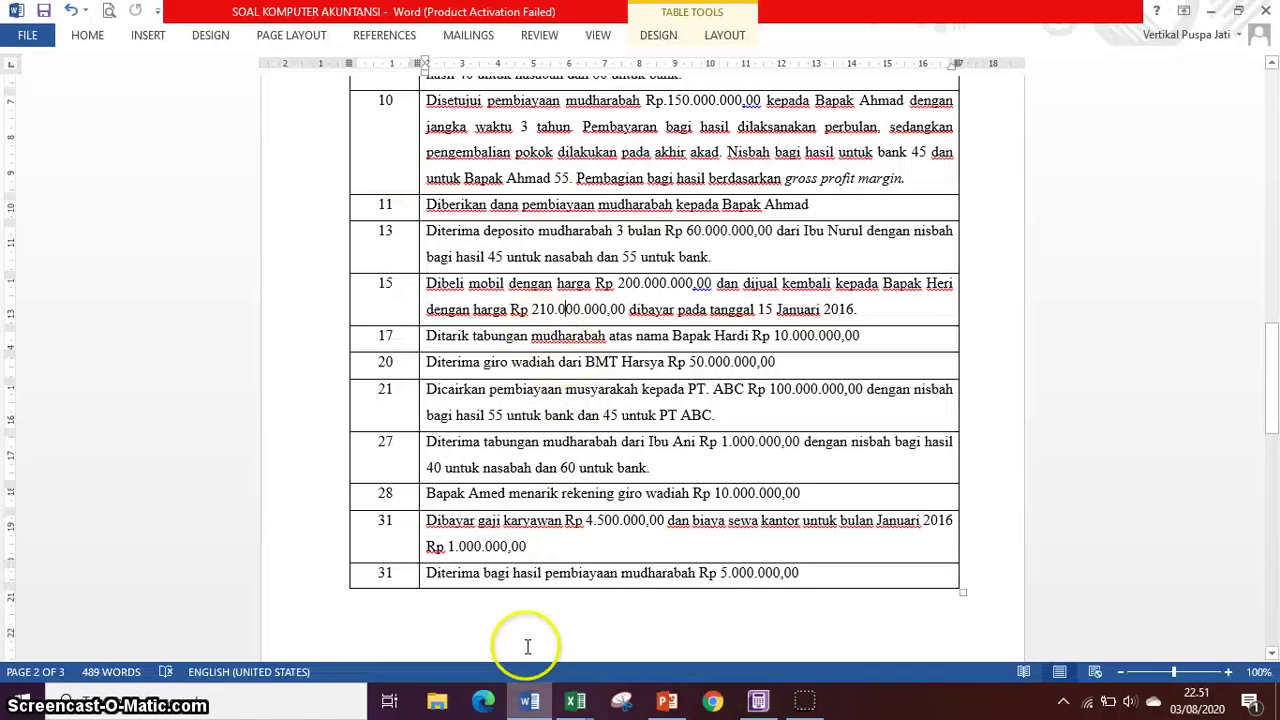
pyautogui.click(533, 698)
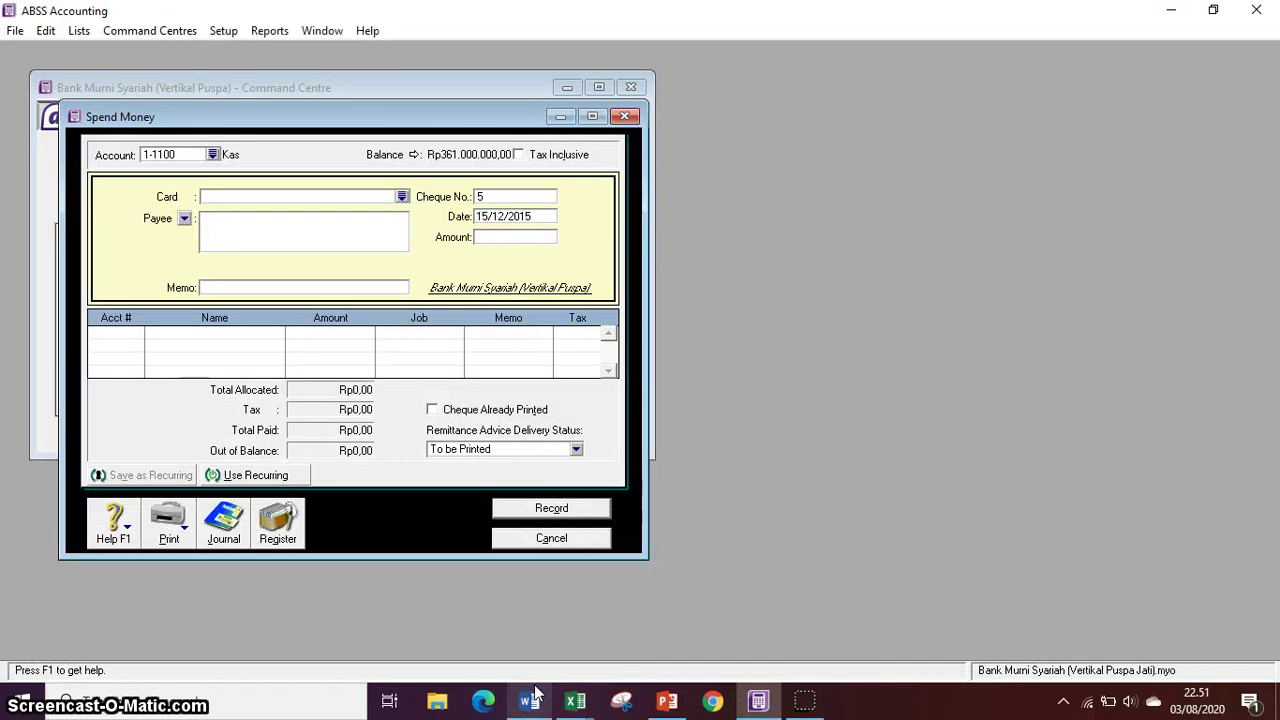
# Allocate the first payment line to account 1-1400 Persediaan Aset murabahah.
pyautogui.click(137, 332)
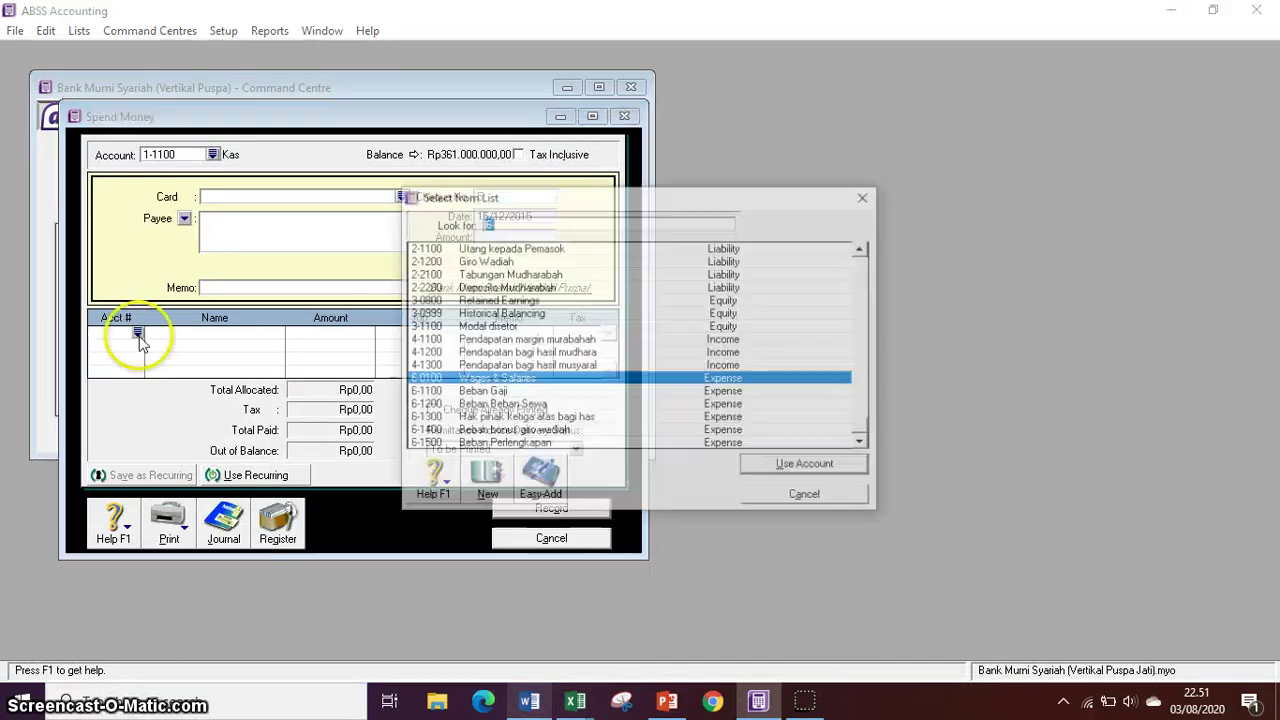
pyautogui.scroll(4, 530, 320)
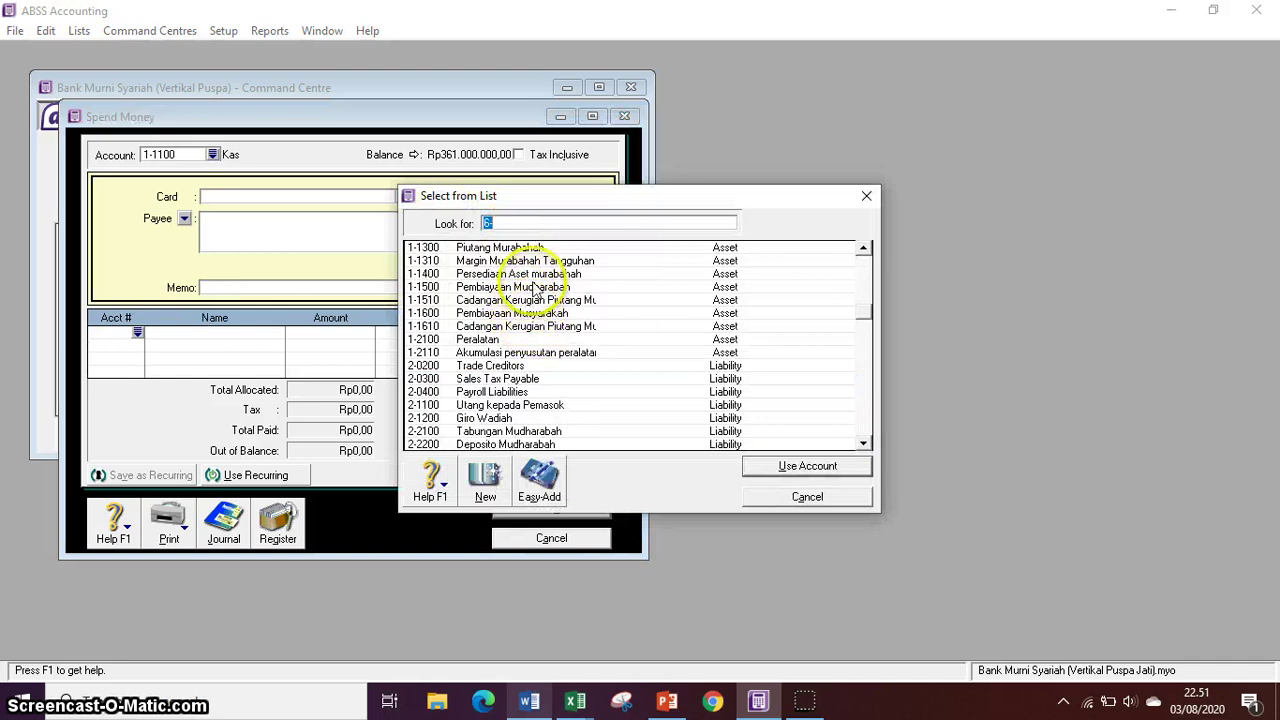
pyautogui.click(525, 273)
pyautogui.click(785, 466)
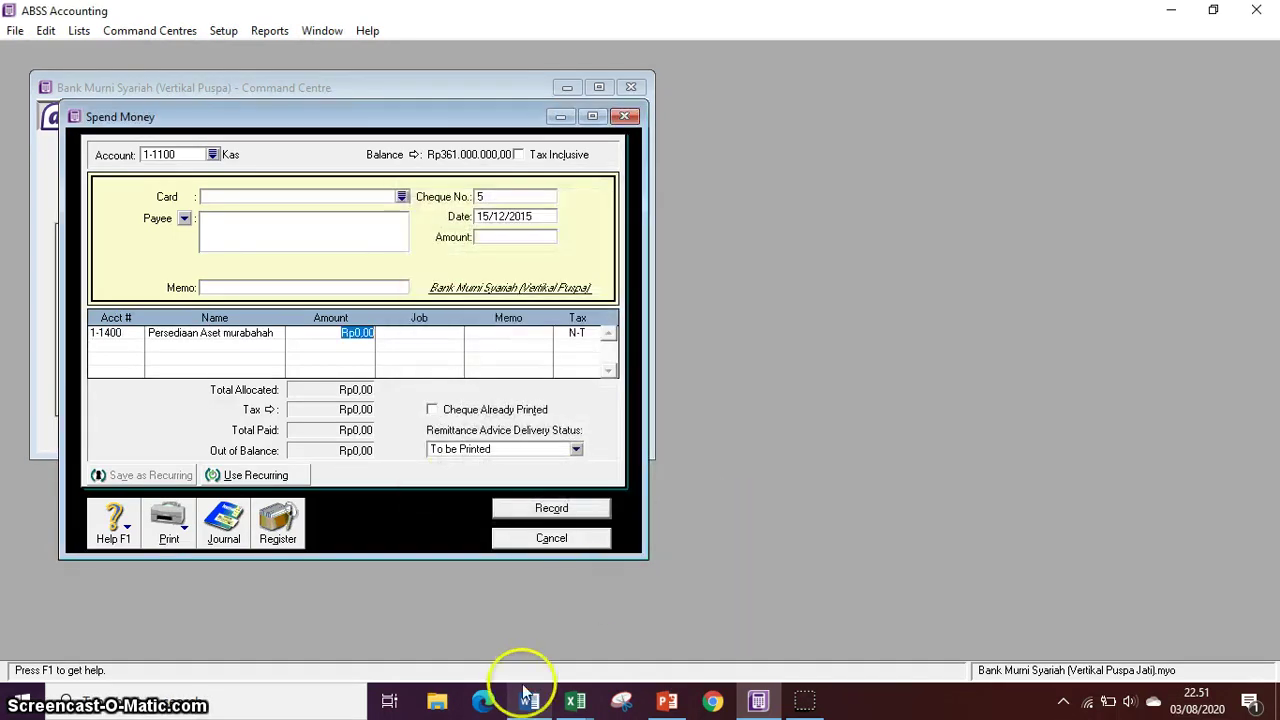
# Check the car's purchase price in Word, enter Rp200.000.000 on the Persediaan Aset murabahah line and fill in the same payment Amount.
pyautogui.click(529, 701)
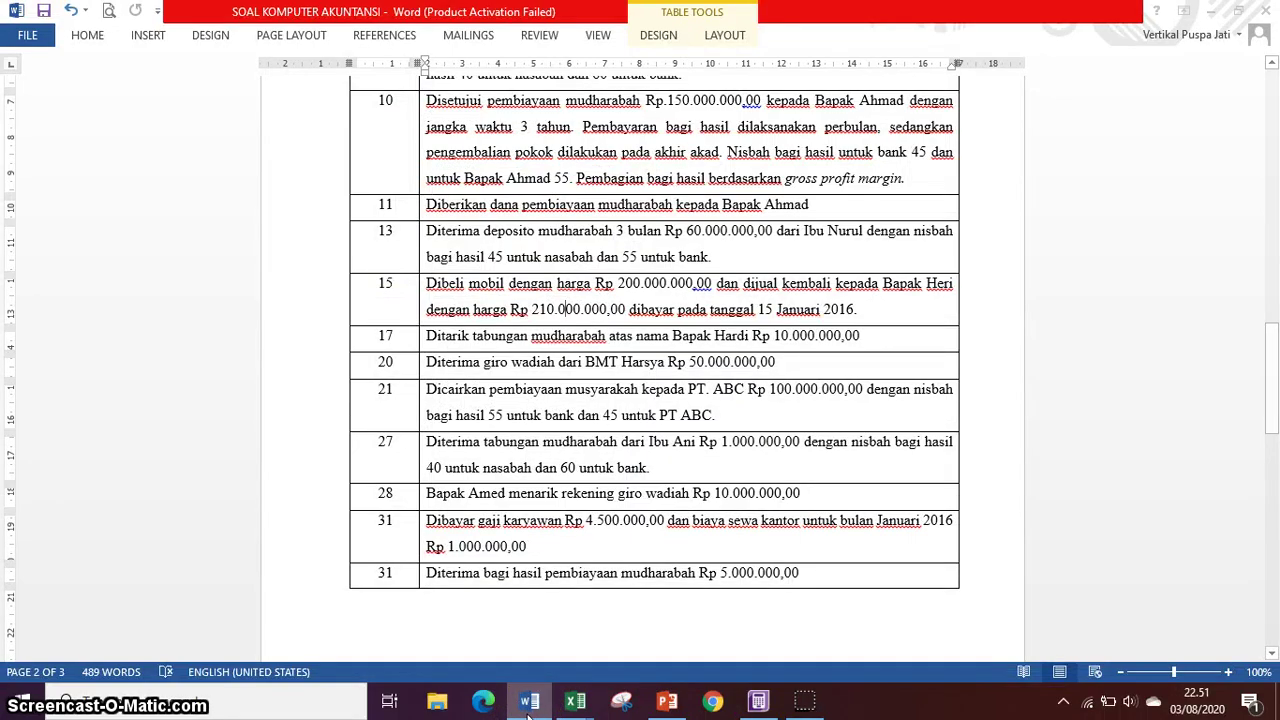
pyautogui.click(529, 701)
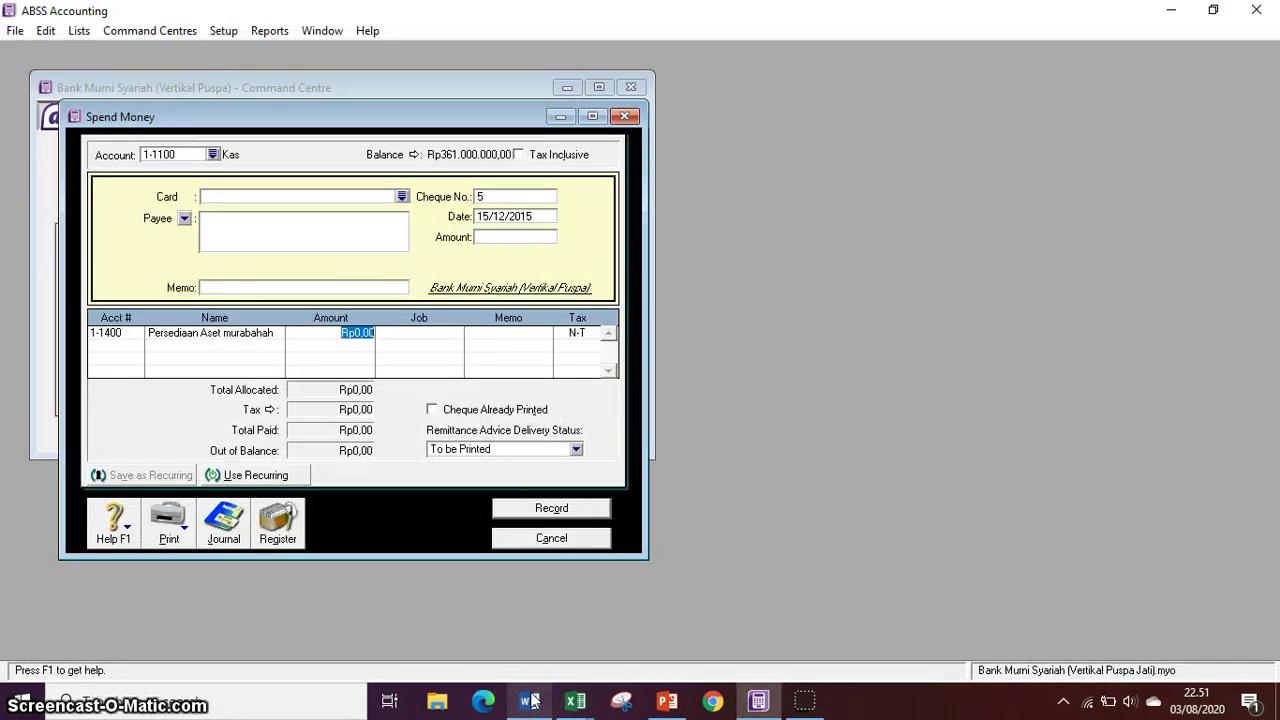
pyautogui.write('200.00')
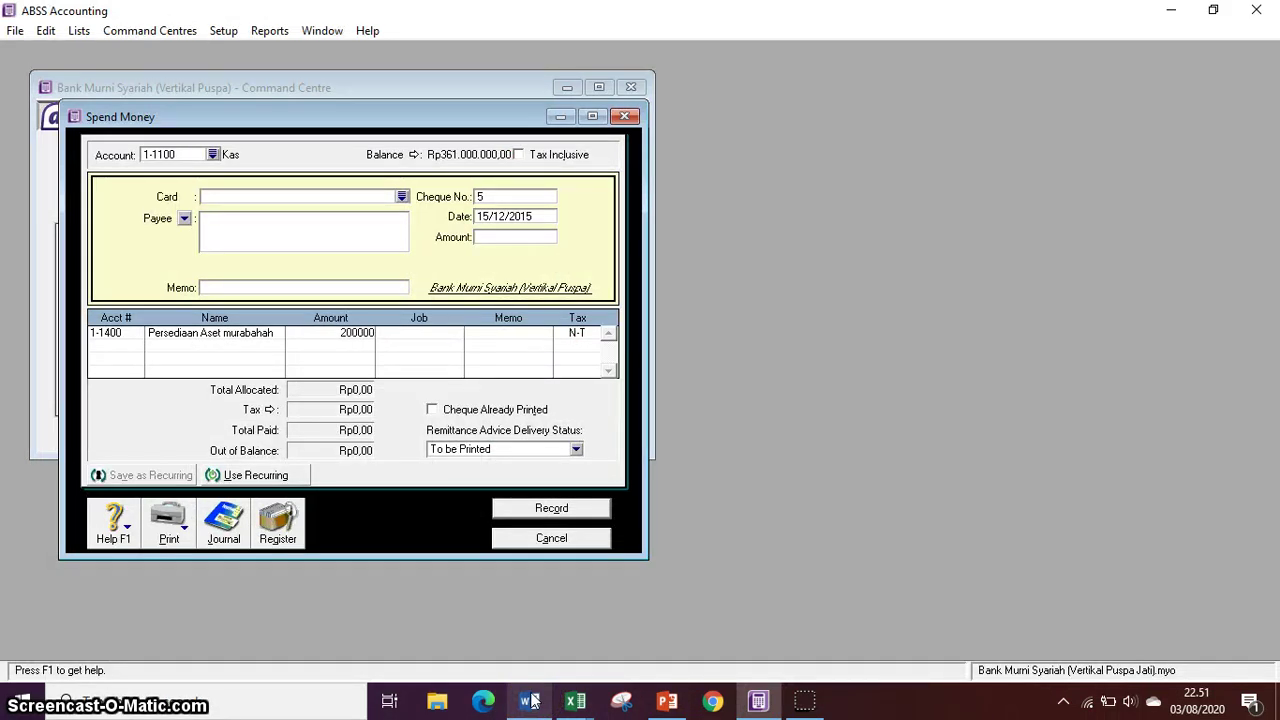
pyautogui.write('0.000')
pyautogui.press('Tab')
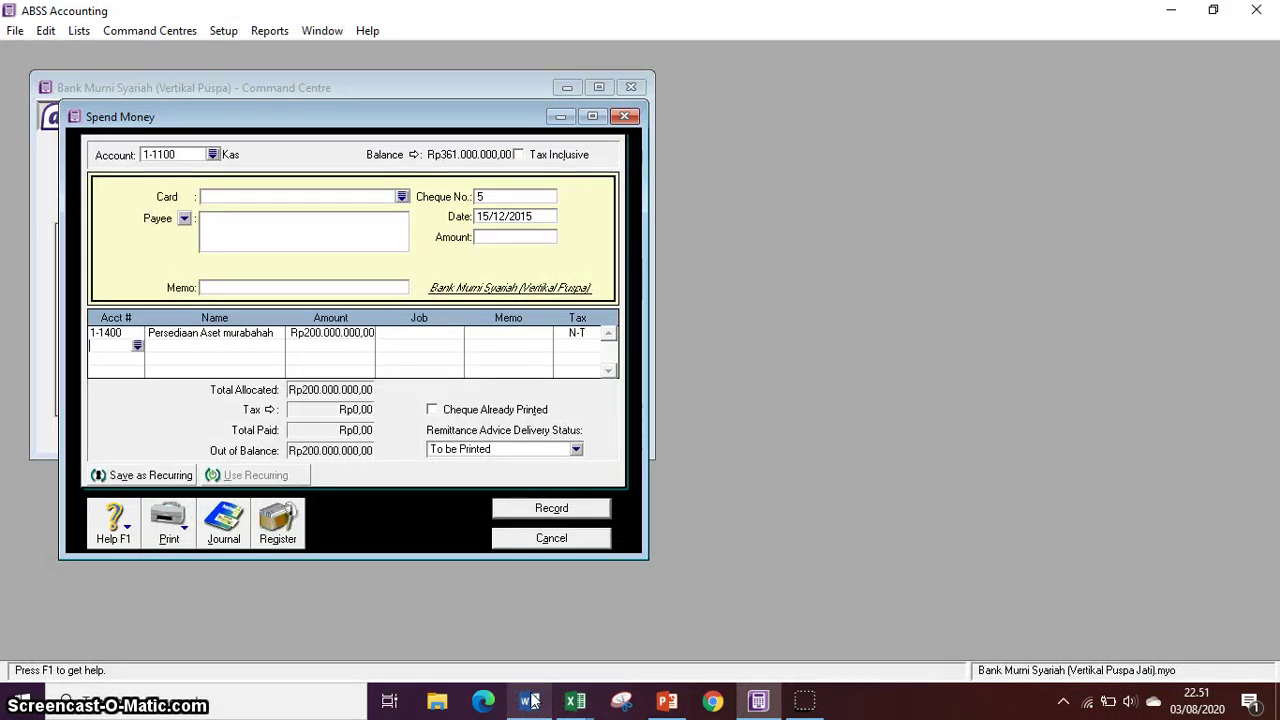
pyautogui.click(515, 237)
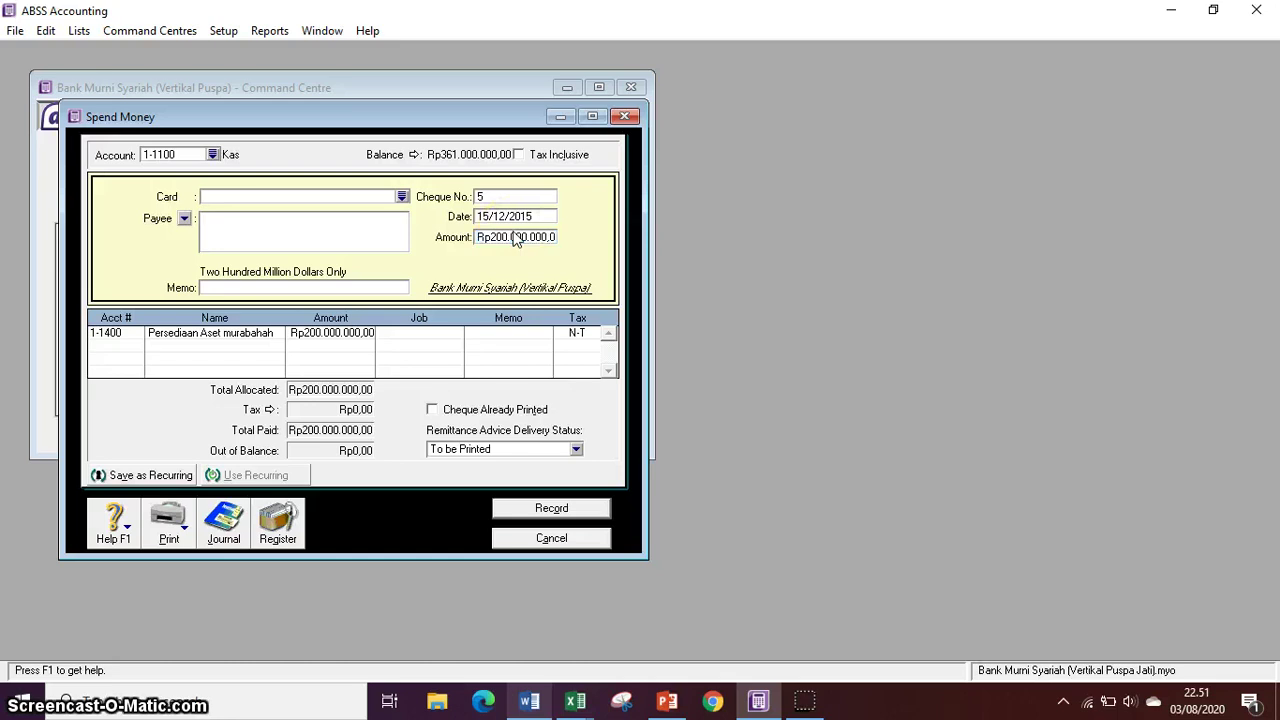
# Review the recap of the 15/12/2015 murabahah asset purchase, record the payment and close the Spend Money form.
pyautogui.hotkey('ctrl', 'r')
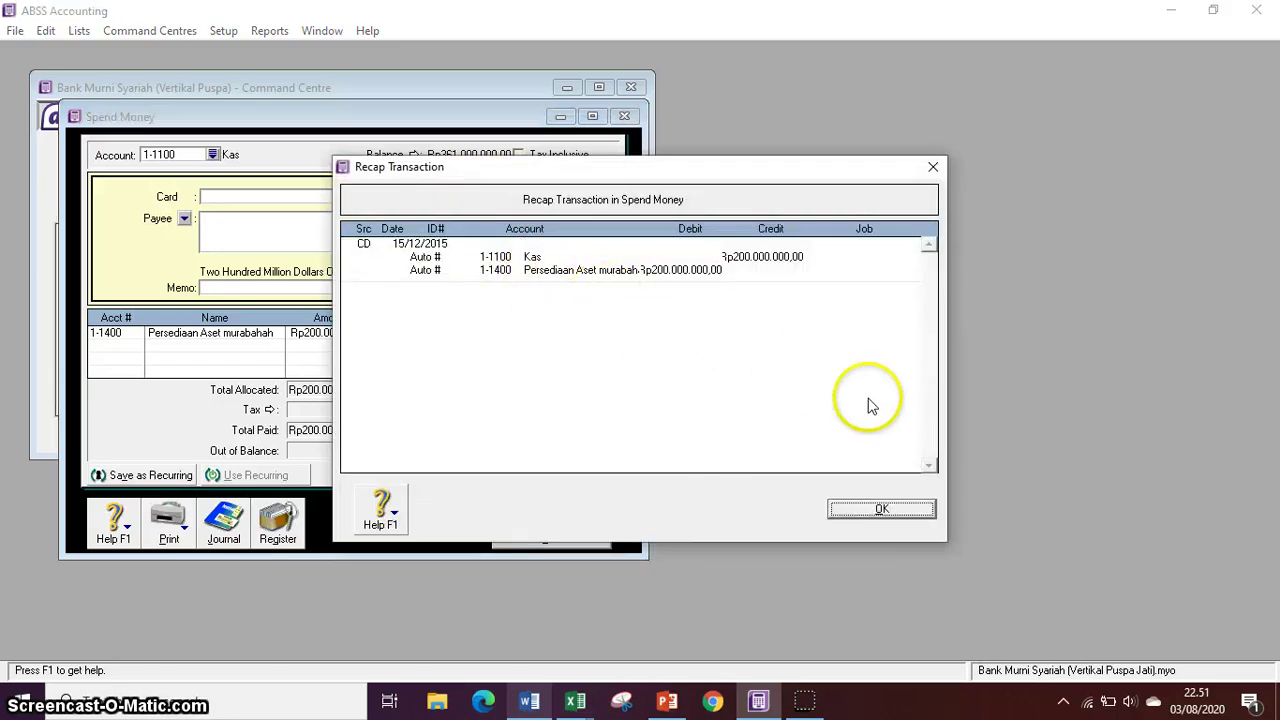
pyautogui.click(900, 514)
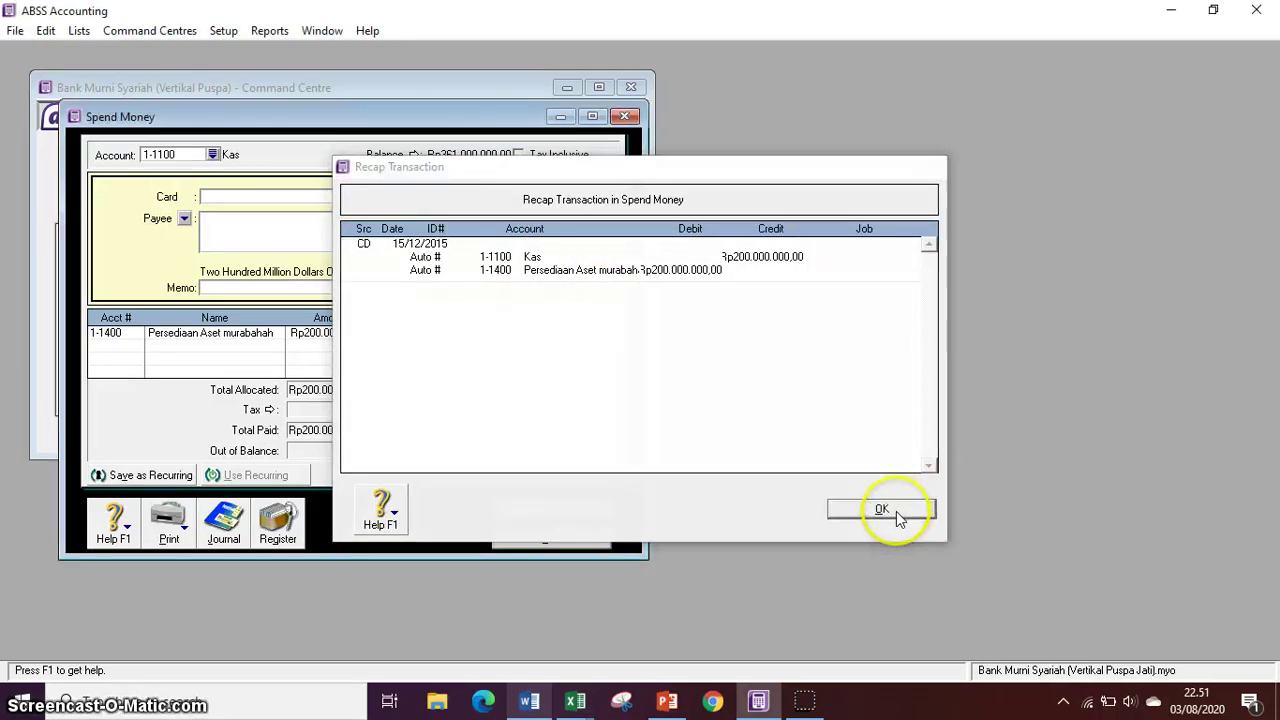
pyautogui.click(608, 508)
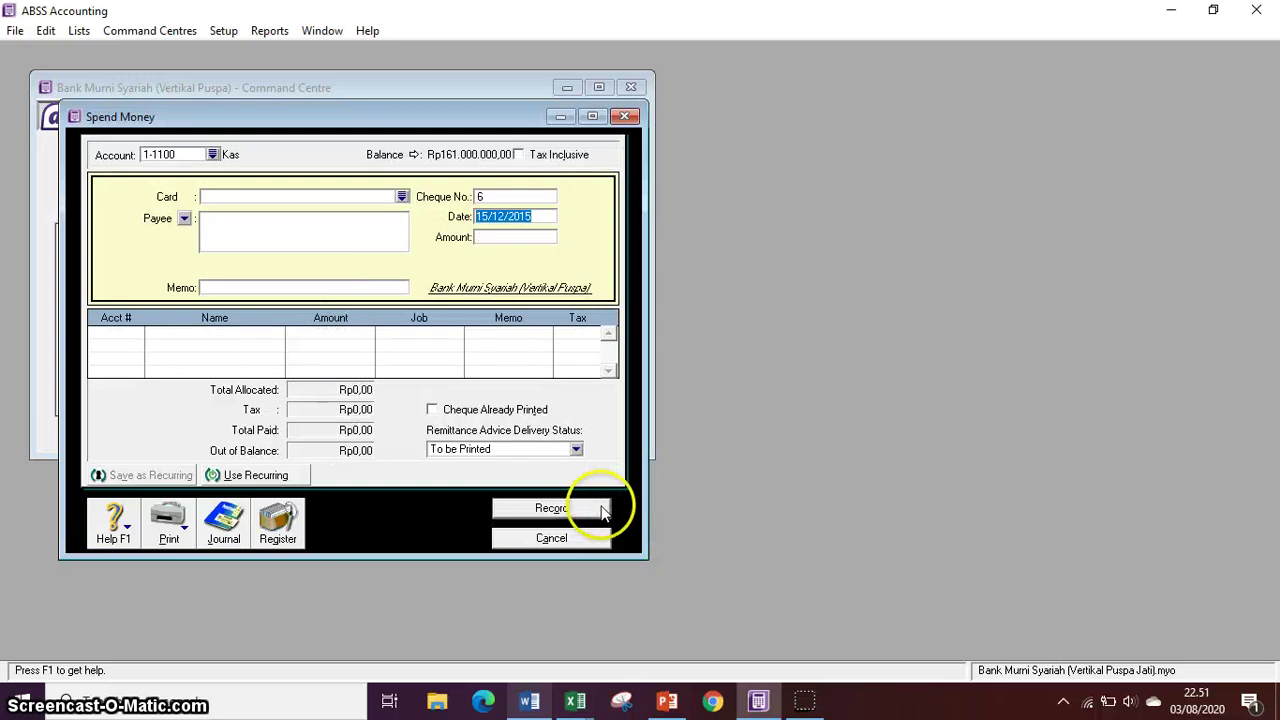
pyautogui.click(571, 538)
# Switch to Word and highlight the part of the 15 December transaction about reselling the car for Rp 210.000.000,00.
pyautogui.click(529, 700)
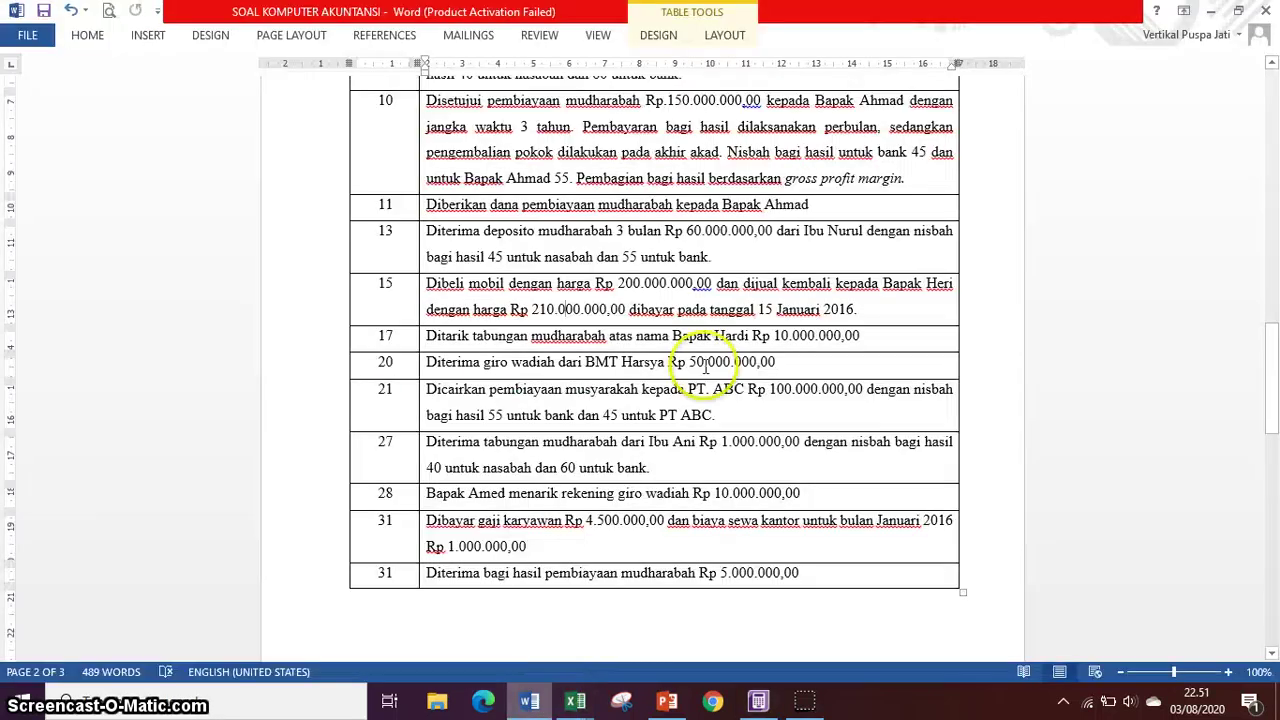
pyautogui.moveTo(426, 284); pyautogui.dragTo(612, 310)
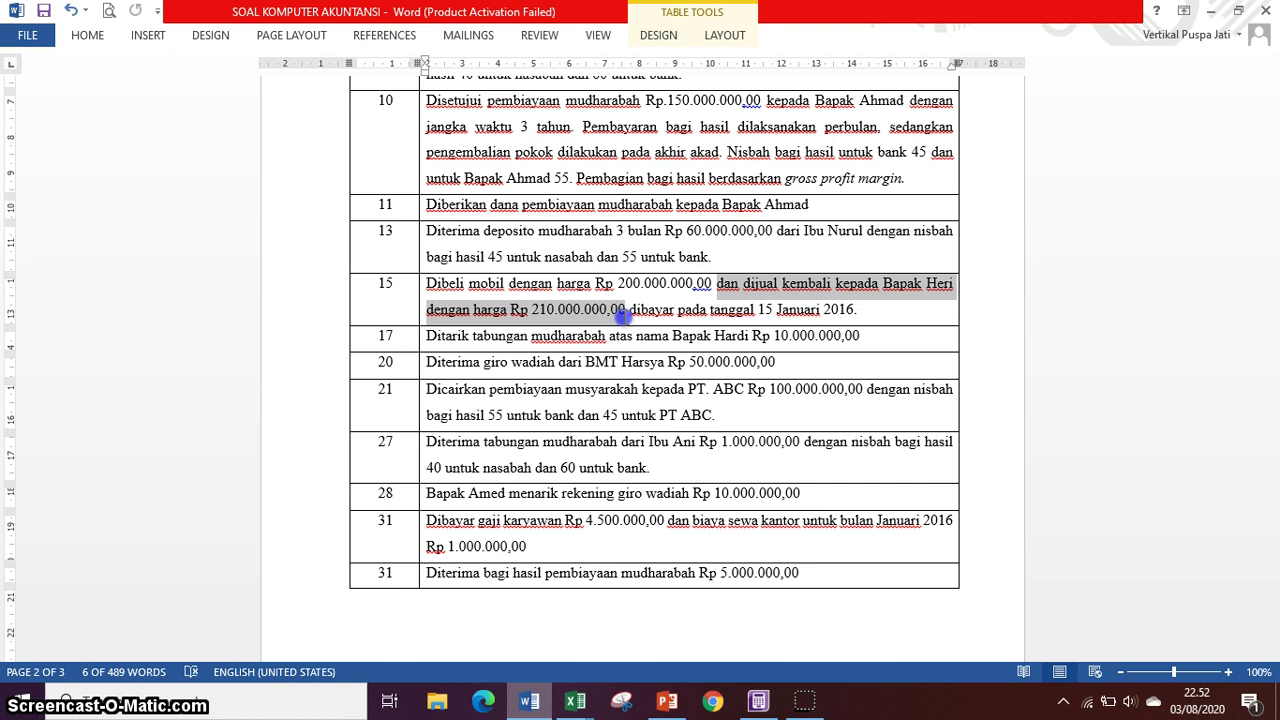
pyautogui.moveTo(622, 315); pyautogui.dragTo(622, 315)
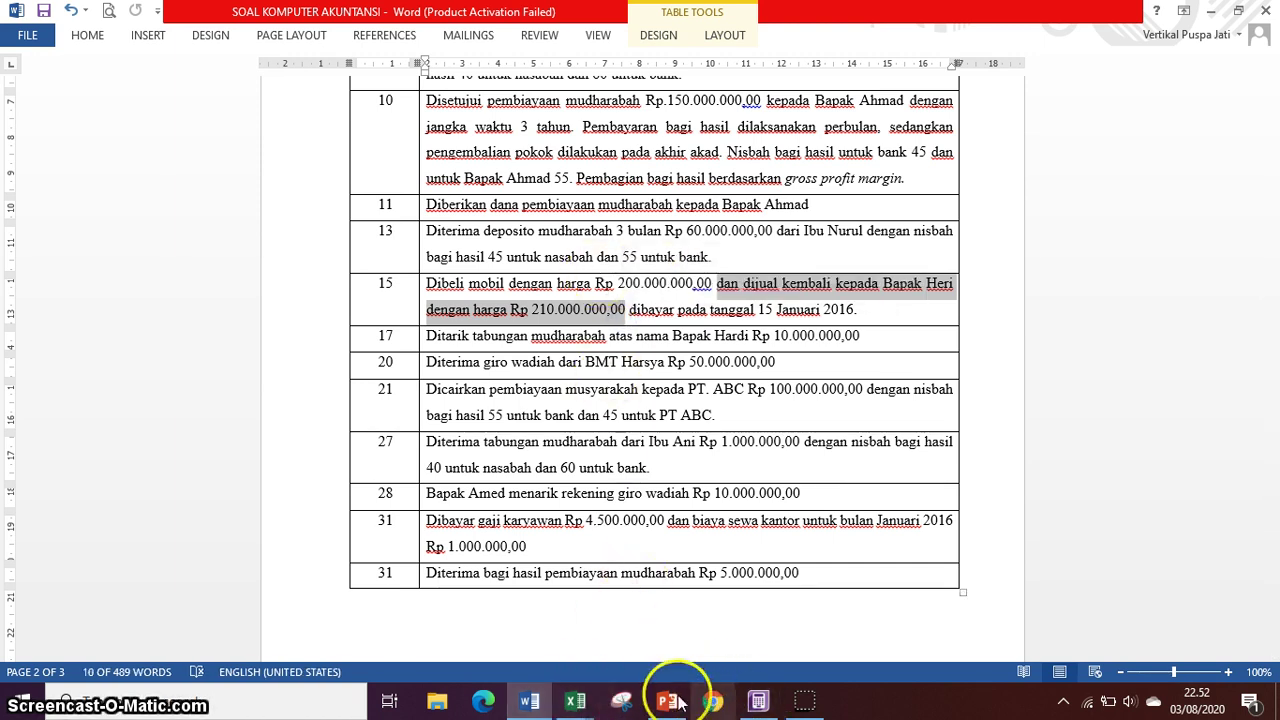
# Return to ABSS Accounting and start a Record Journal Entry dated 15/12/2015, as in the Word list.
pyautogui.click(772, 704)
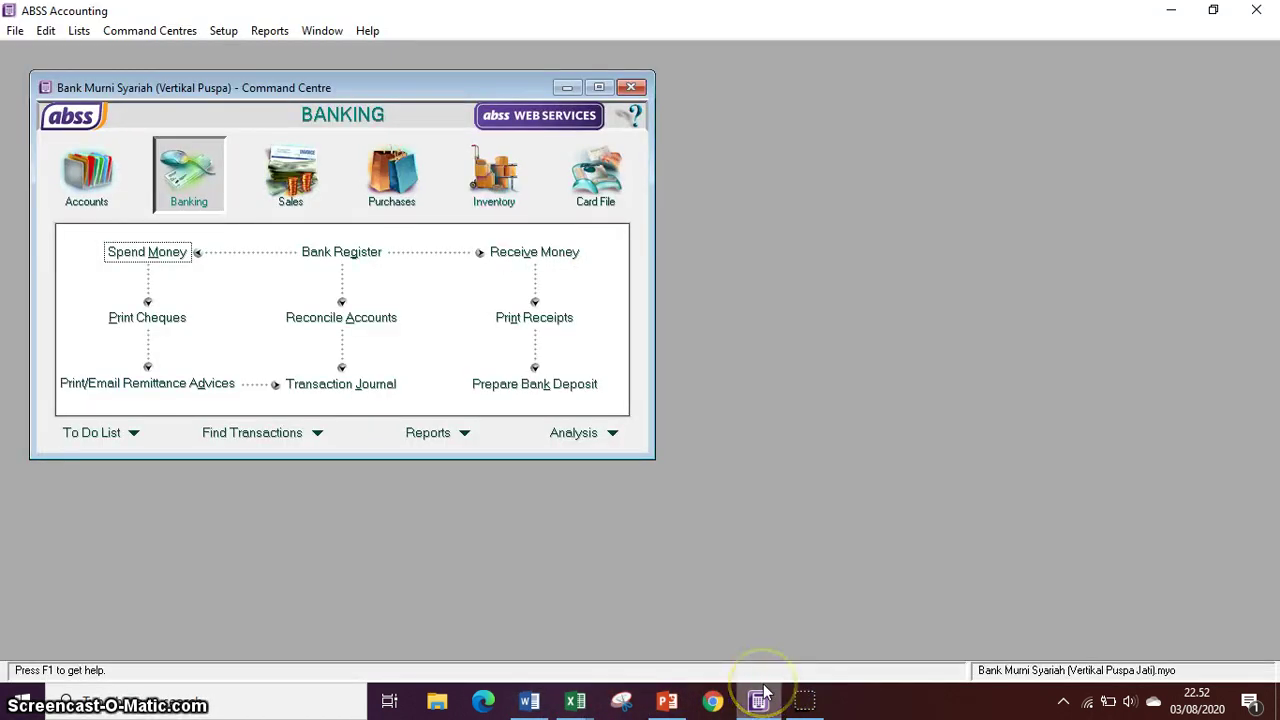
pyautogui.click(87, 176)
pyautogui.click(341, 317)
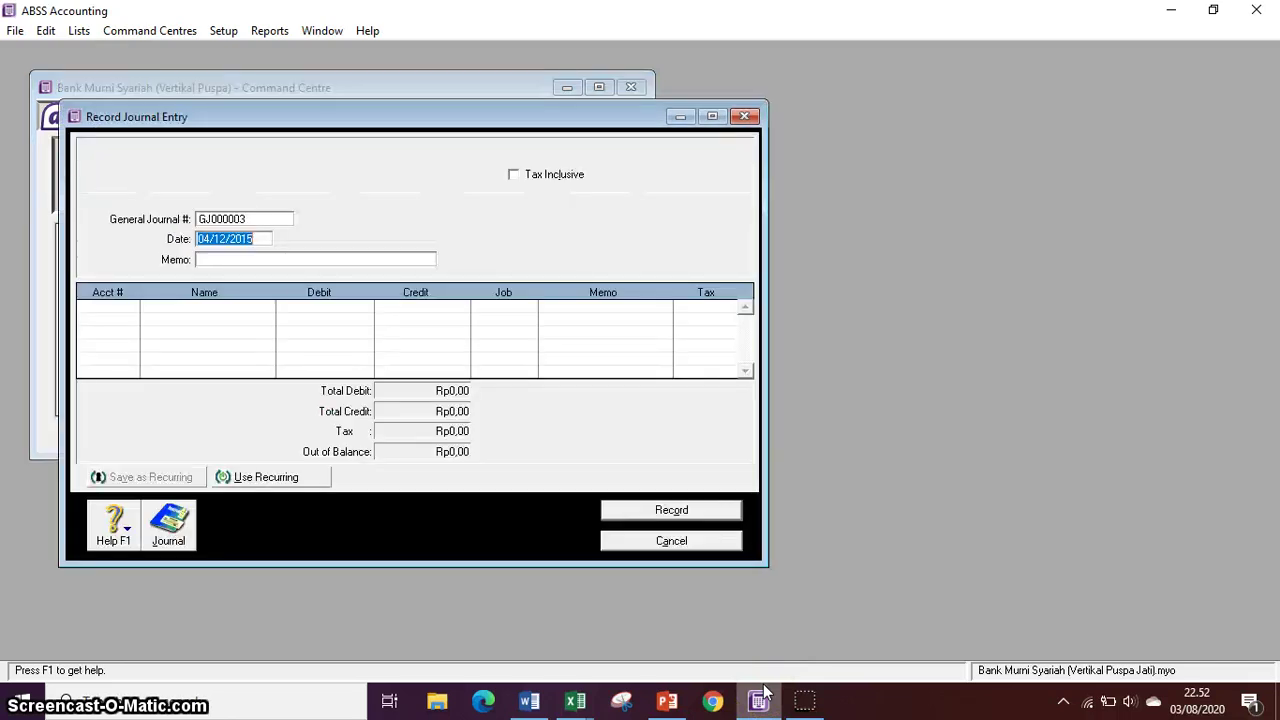
pyautogui.click(530, 702)
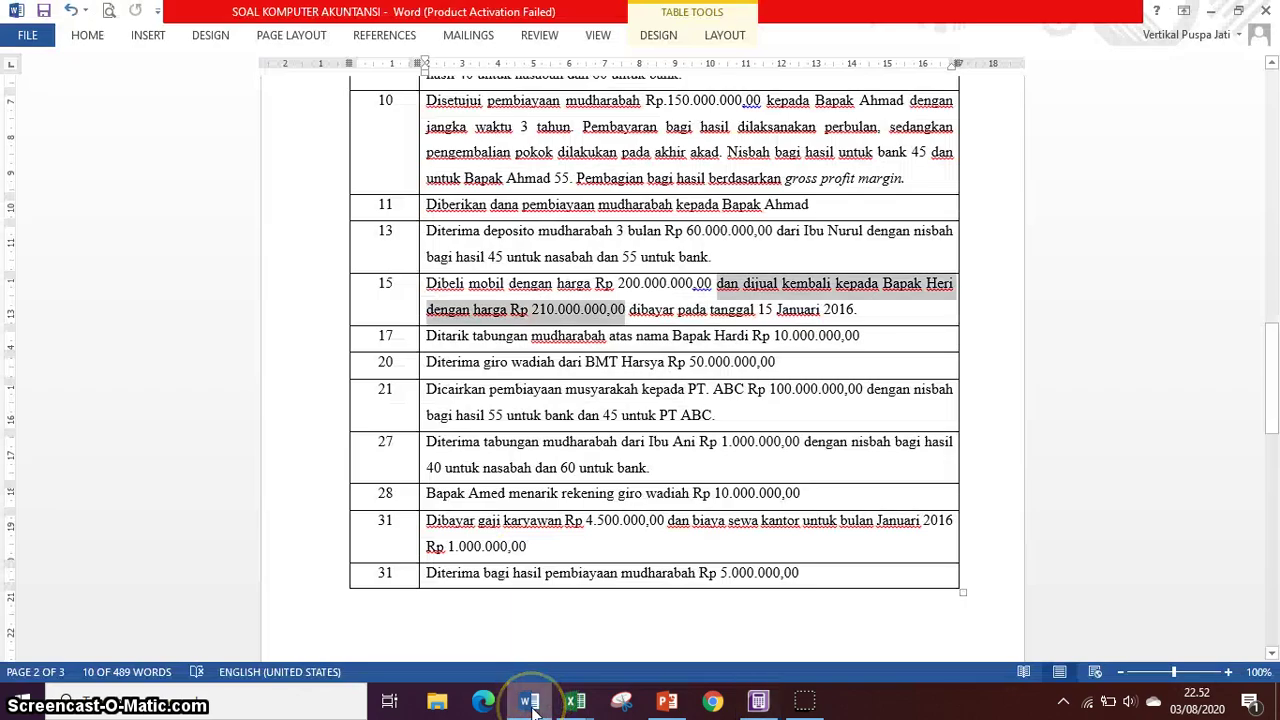
pyautogui.click(530, 702)
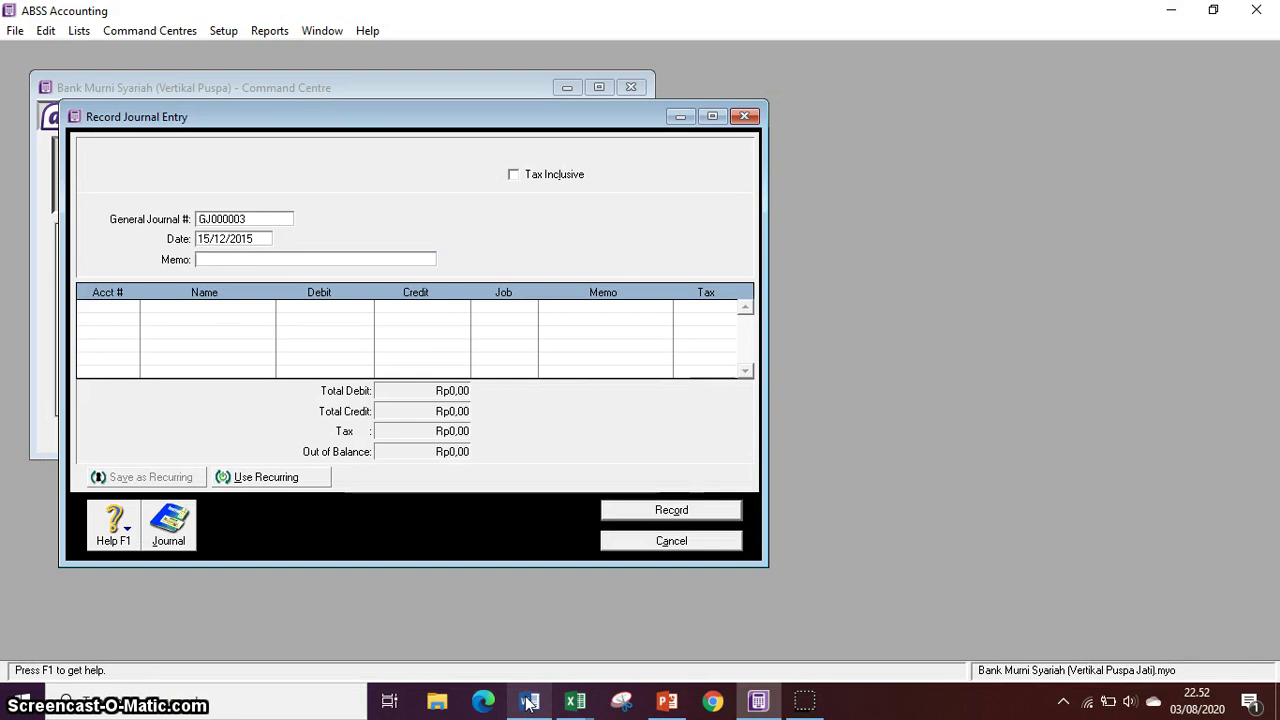
# Debit account 1-1300 Piutang Murabahah with Rp210.000.000 on the first journal line.
pyautogui.write('1-1300')
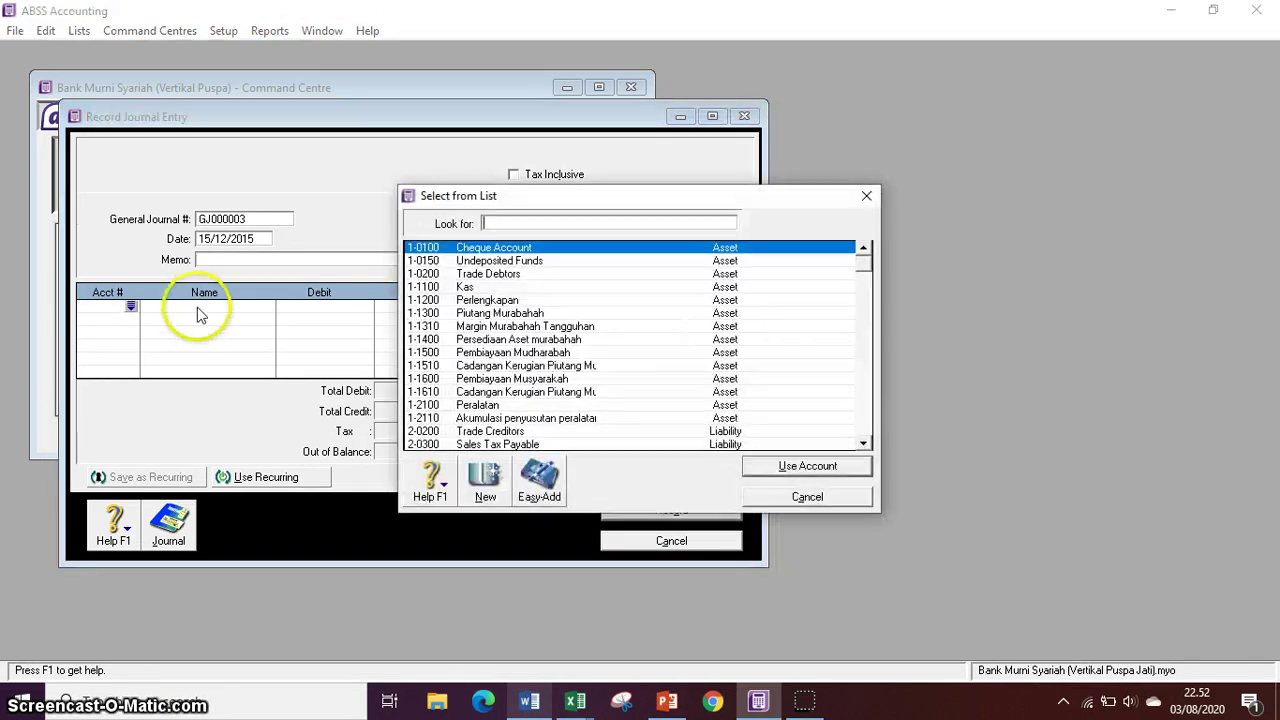
pyautogui.click(775, 468)
pyautogui.click(566, 414)
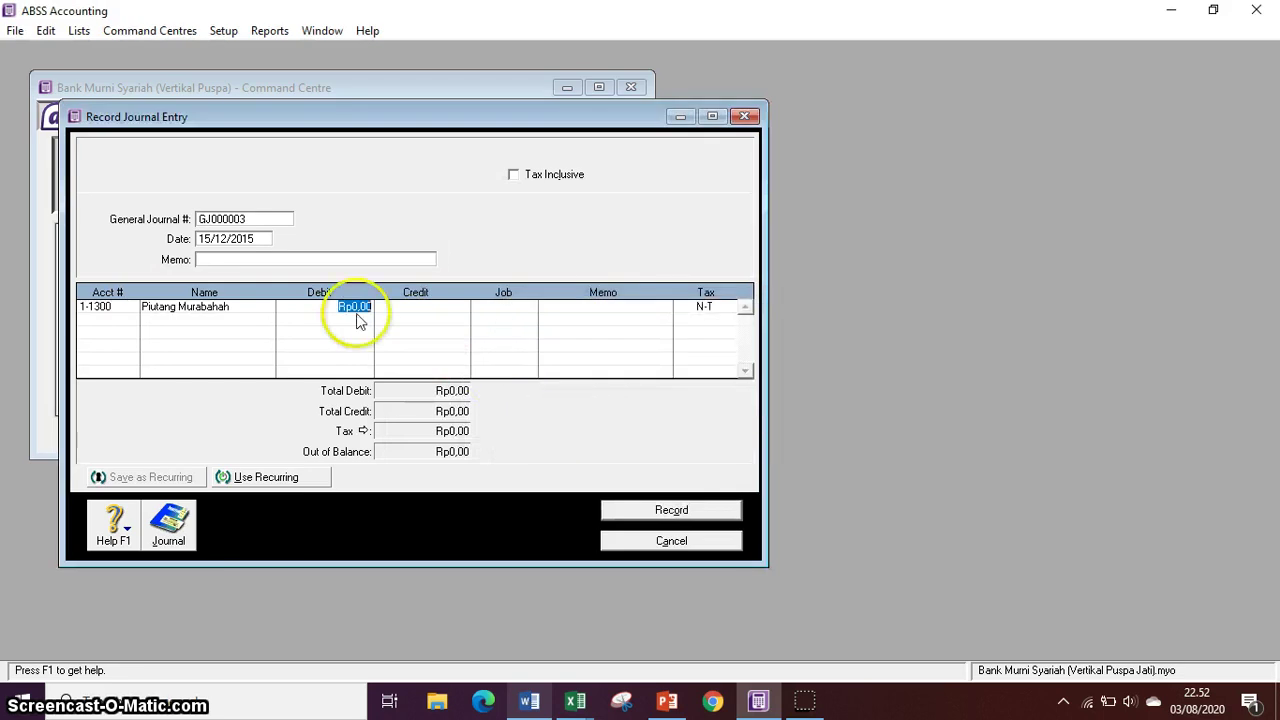
pyautogui.write('21')
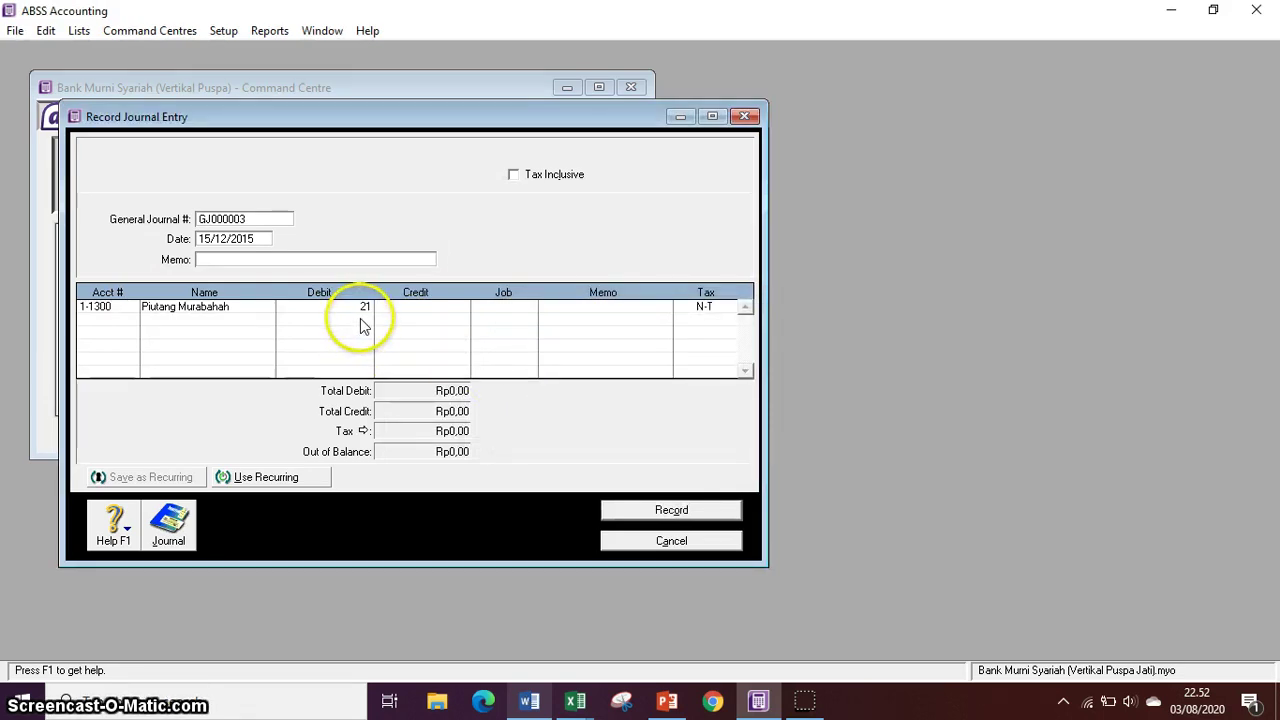
pyautogui.write('0.000.000')
pyautogui.press('Return')
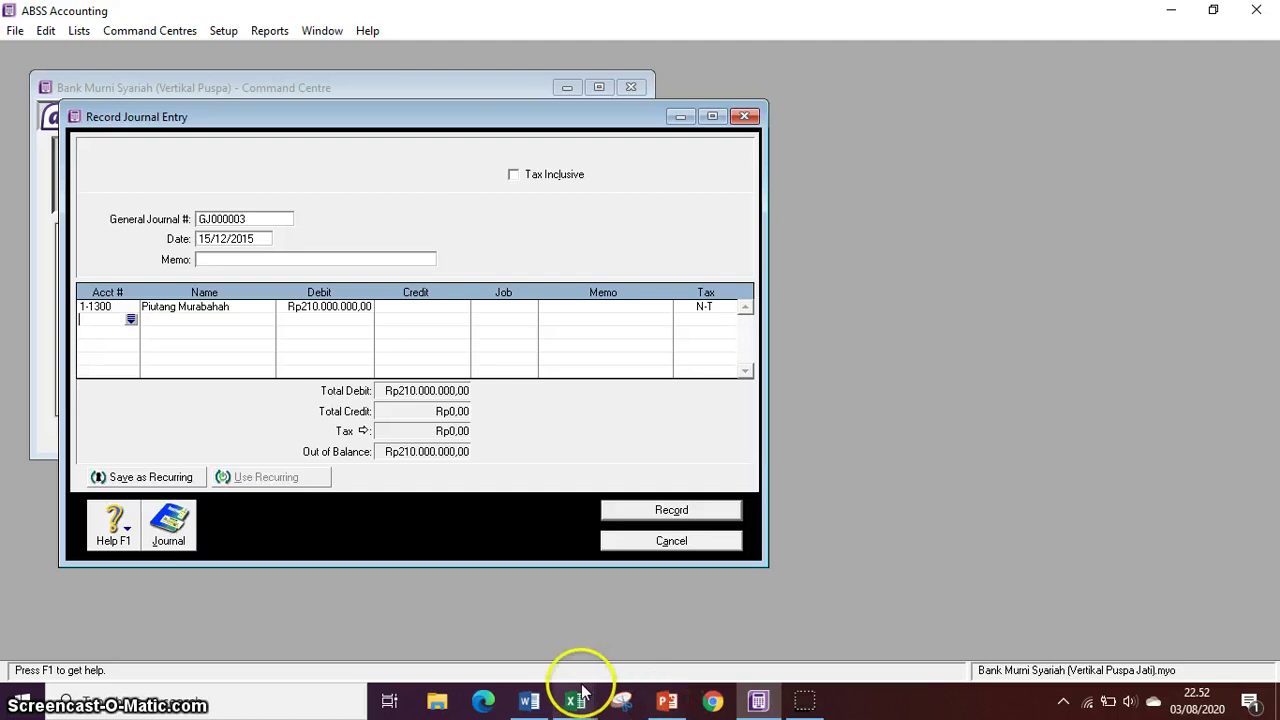
# Check the 15 December car resale in Word, then credit account 1-1400 Persediaan Aset murabahah with Rp200.000.000 in the ABSS Accounting journal entry.
pyautogui.click(529, 702)
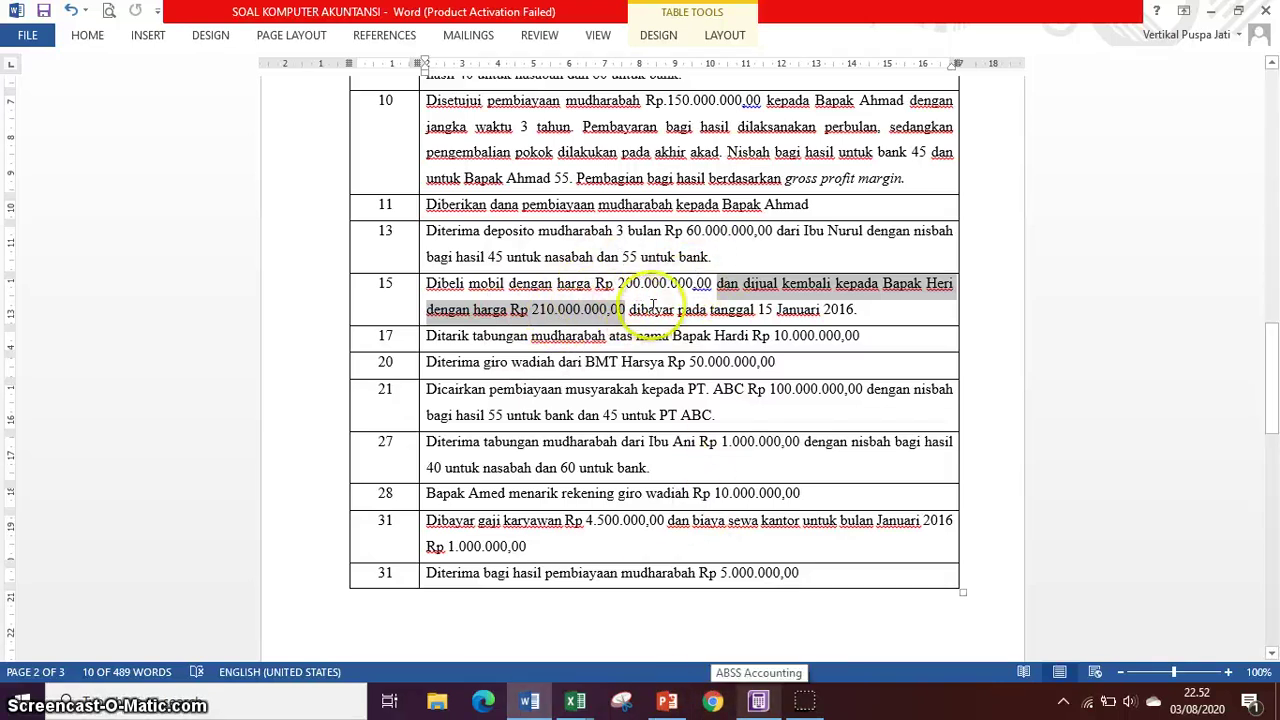
pyautogui.click(757, 704)
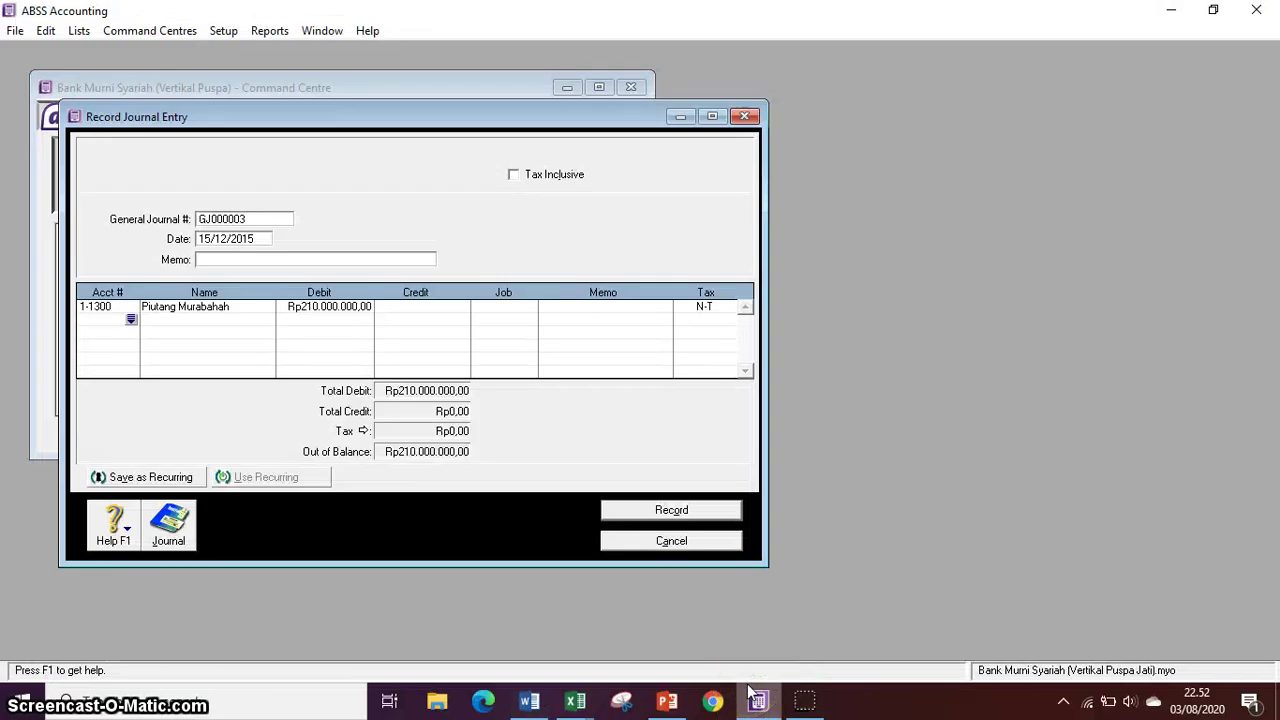
pyautogui.press('Return')
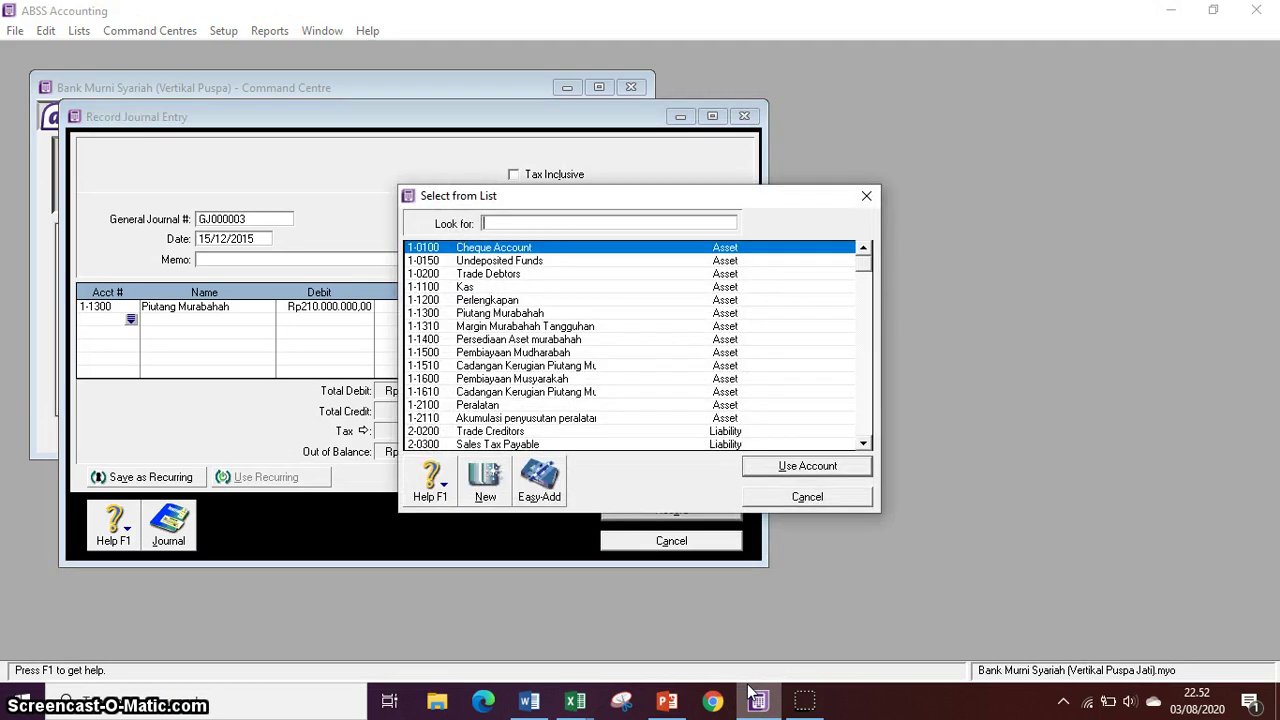
pyautogui.write('1-1400')
pyautogui.press('Return')
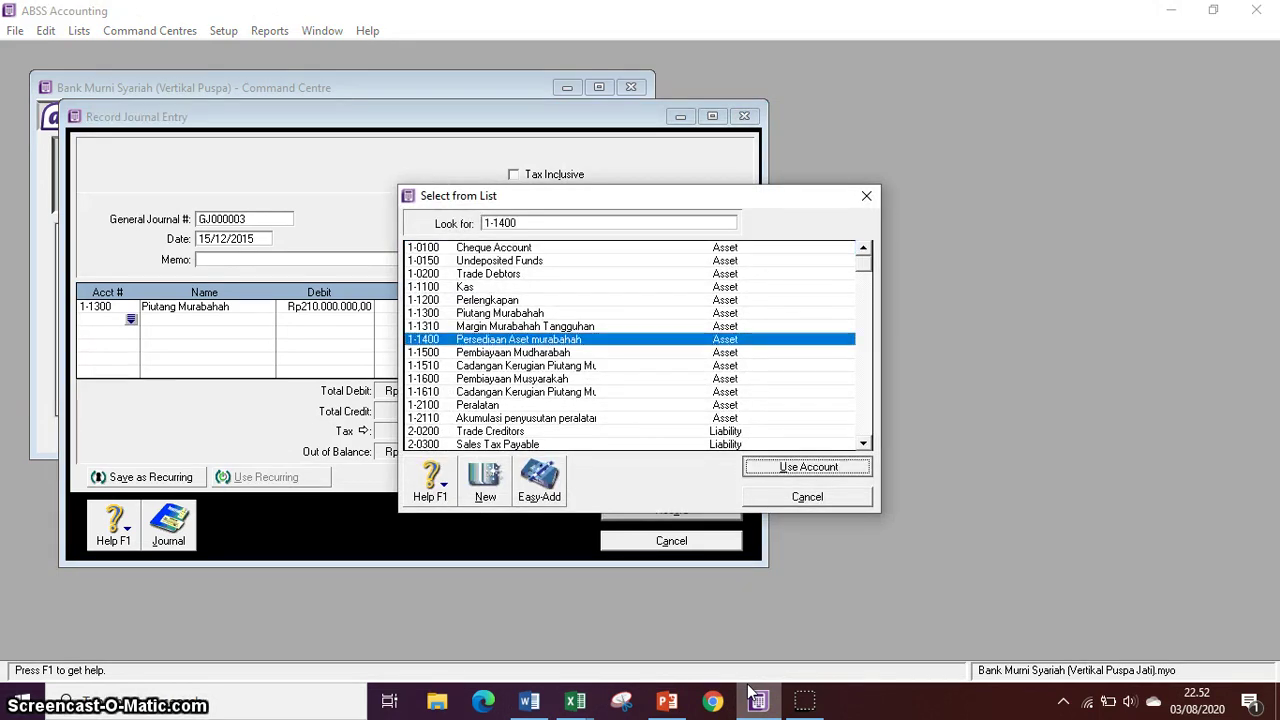
pyautogui.write('2')
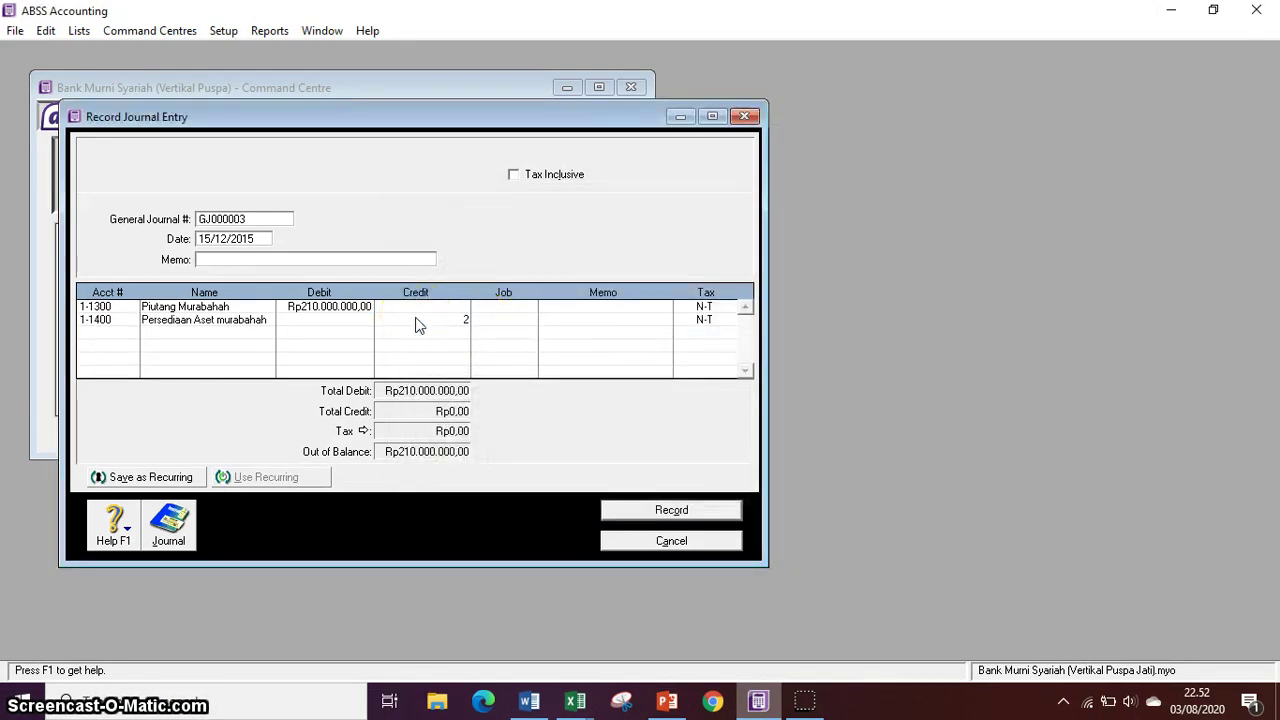
pyautogui.write('00.000.000')
pyautogui.press('Return')
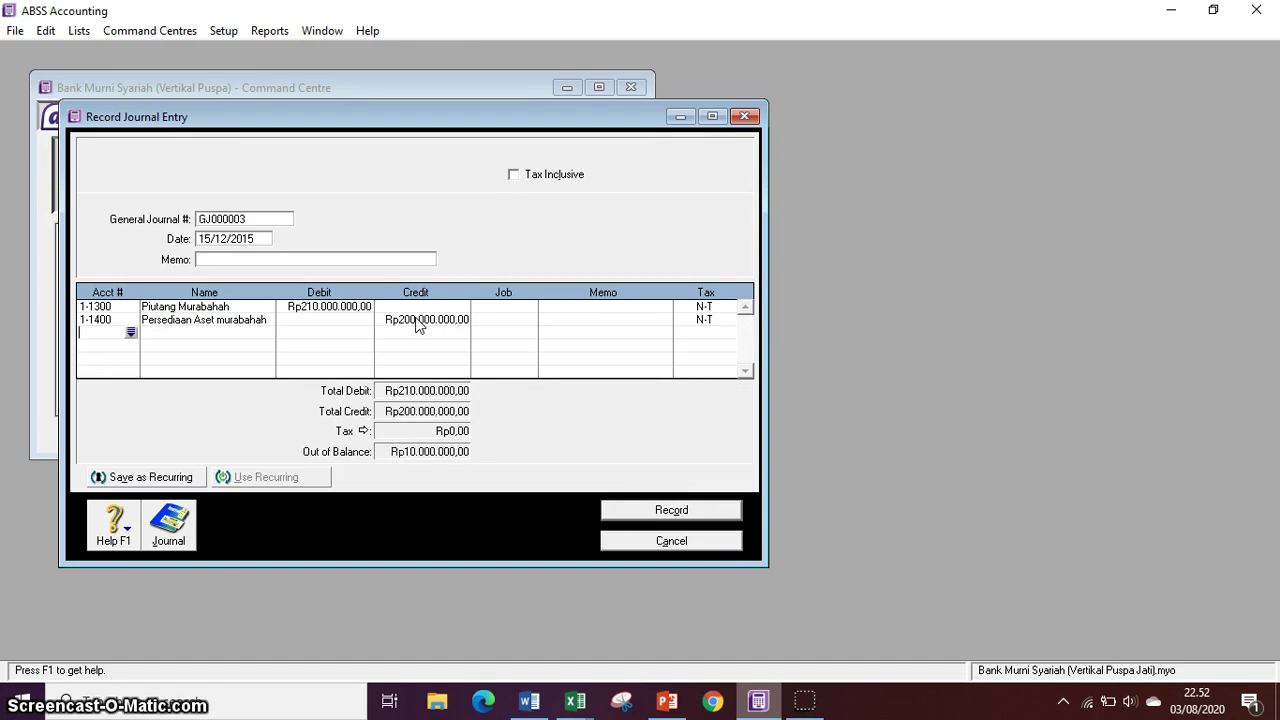
# Credit account 1-1310 Margin Murabahah Tangguhan with Rp10.000.000 on the third journal line and record the entry.
pyautogui.click(131, 332)
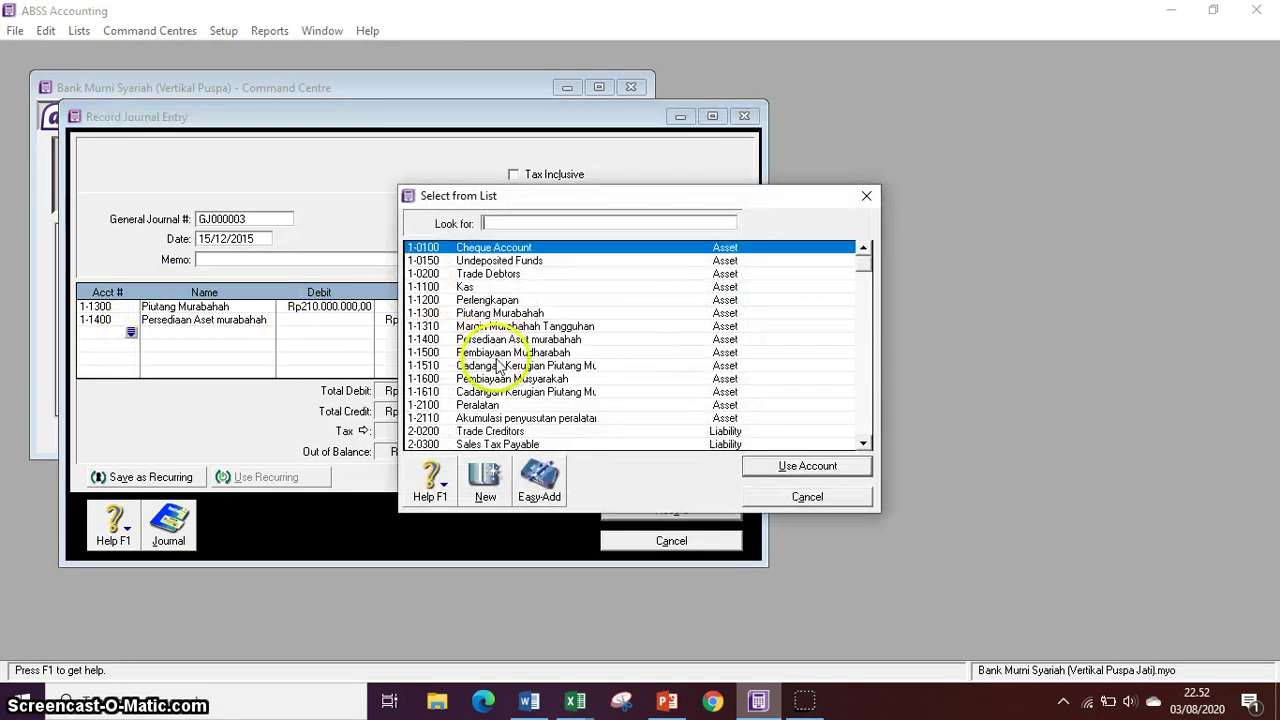
pyautogui.click(510, 327)
pyautogui.click(783, 474)
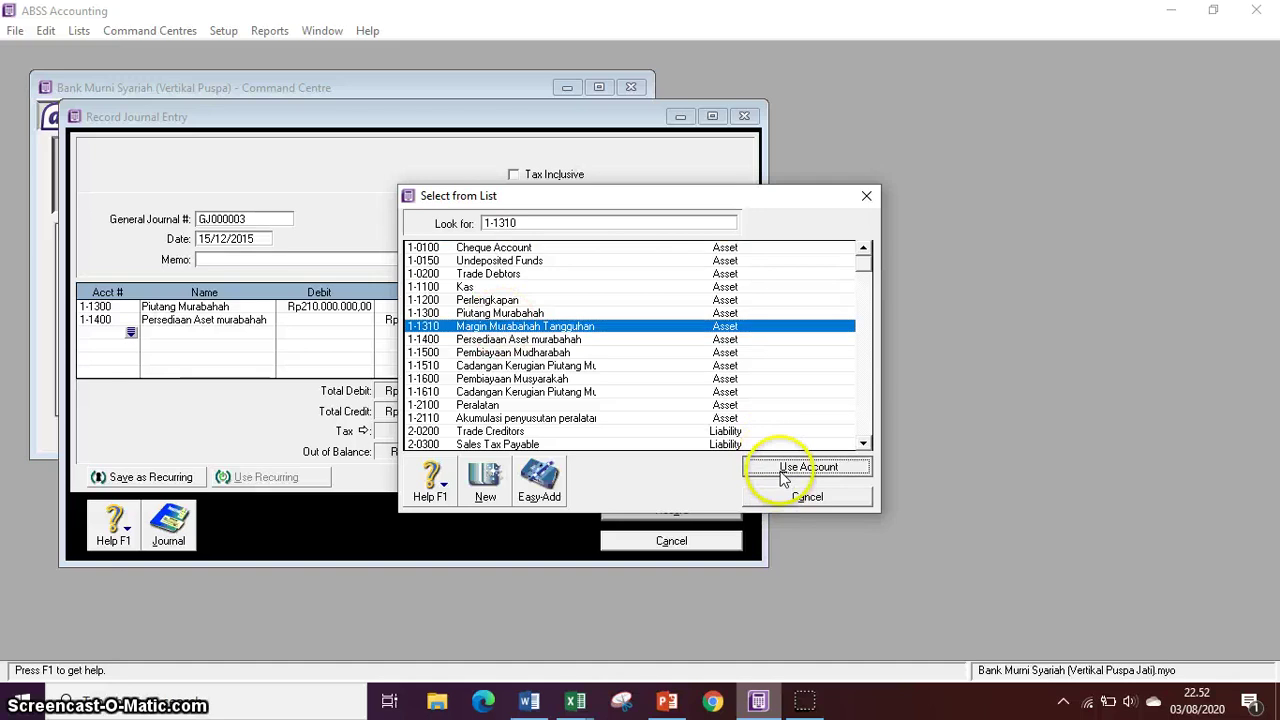
pyautogui.click(458, 333)
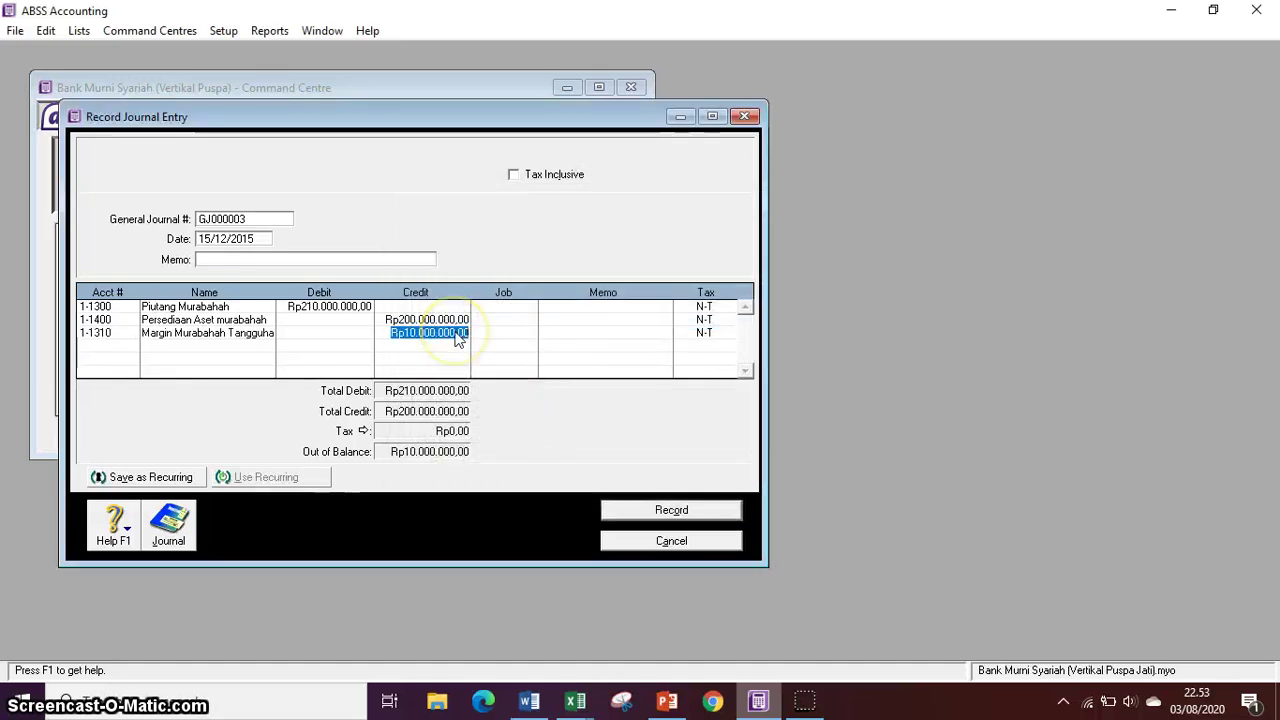
pyautogui.click(670, 510)
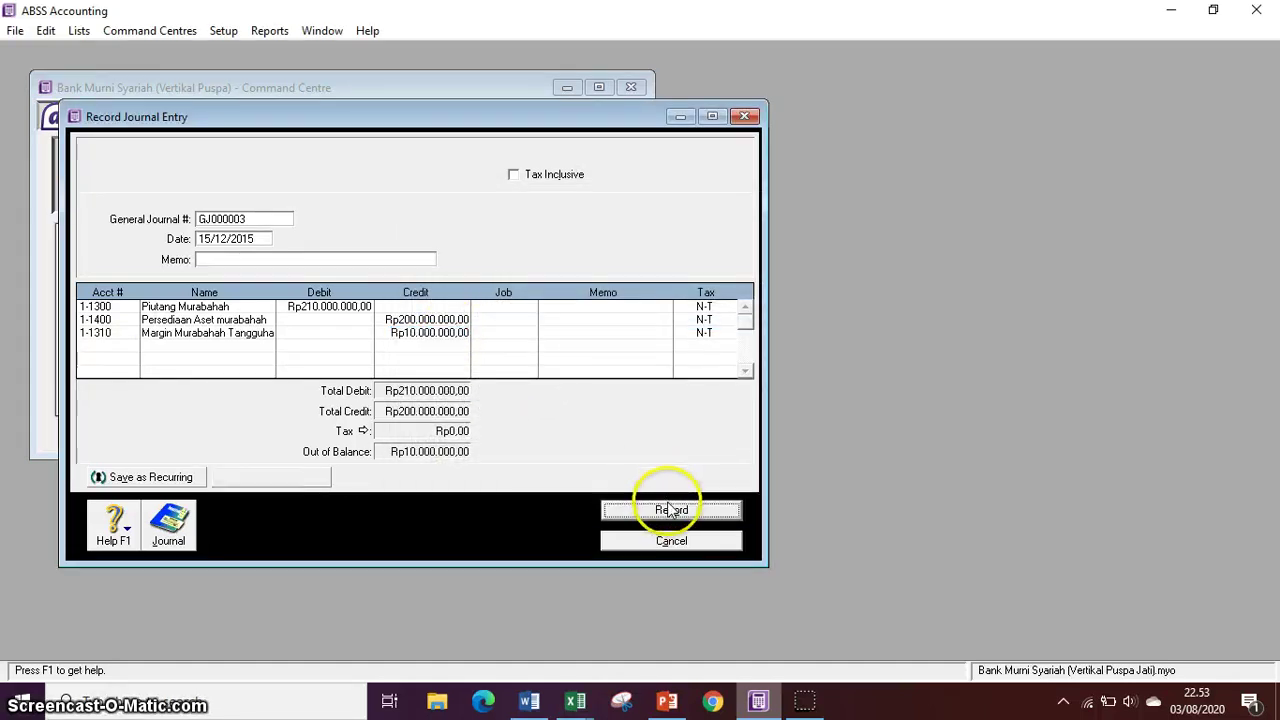